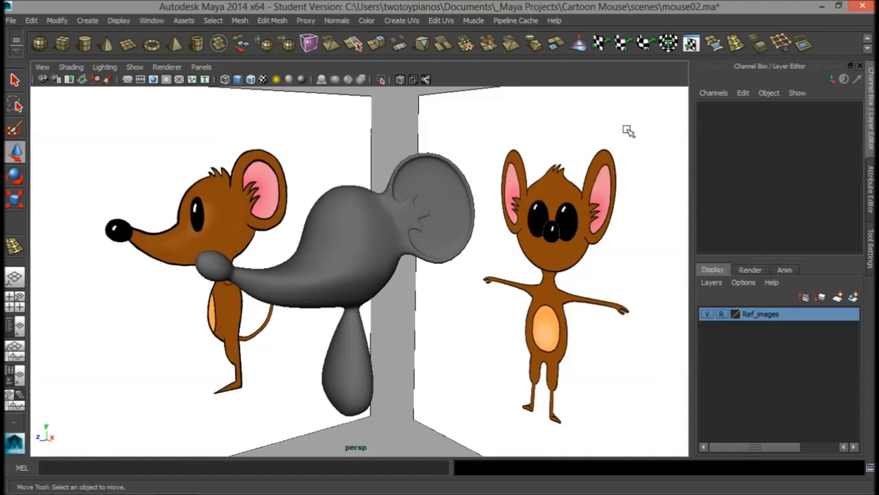
Turn off the smooth preview on the mouse model and select the face at the eye position on the head
alt+drag(469, 216, 338, 264)
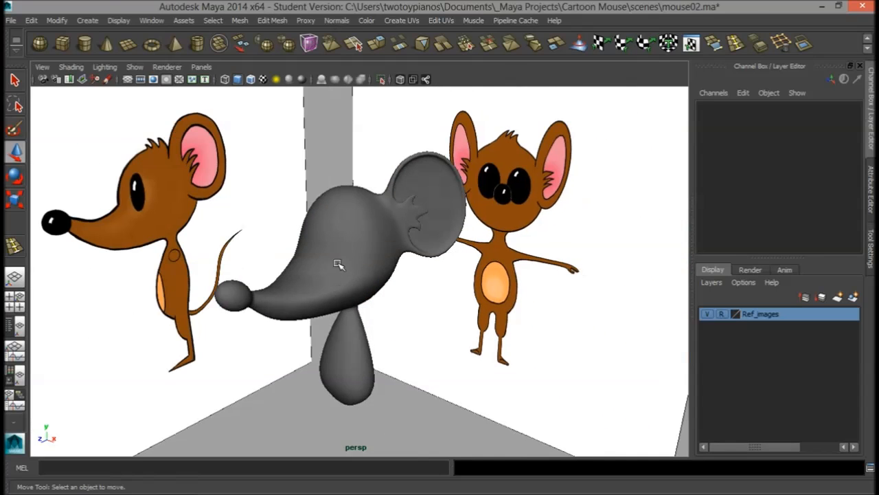
click(338, 265)
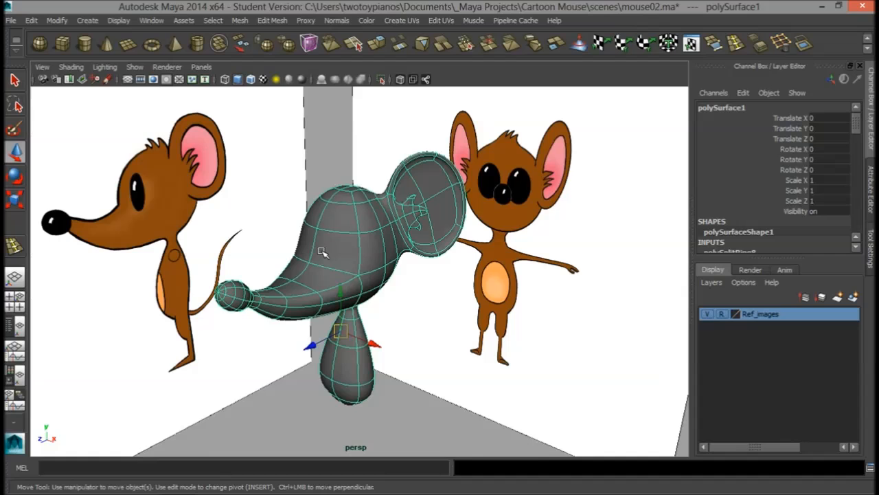
key(1)
scroll(335, 239, up, 5)
right_click(339, 225)
right_drag(339, 262, 340, 246)
click(332, 226)
alt+drag(333, 229, 412, 231)
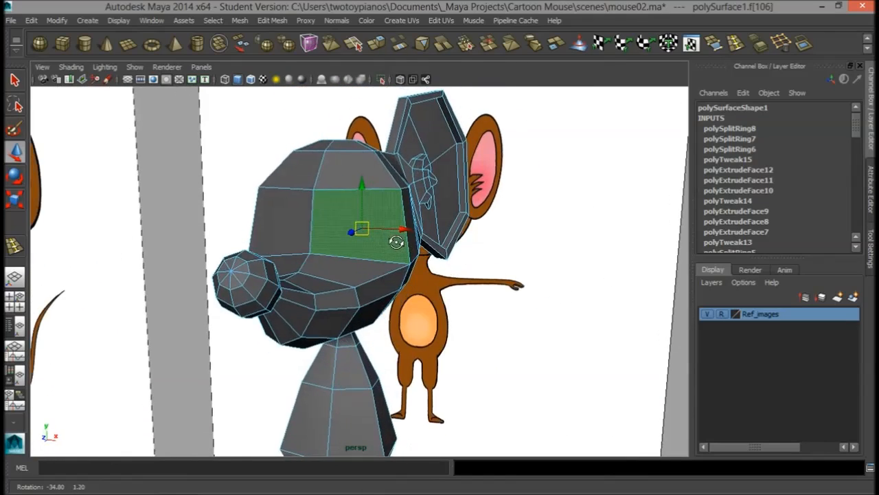
Compare the selected eye face with the eye drawn on the reference images in the front and side views
key(space)
key(space)
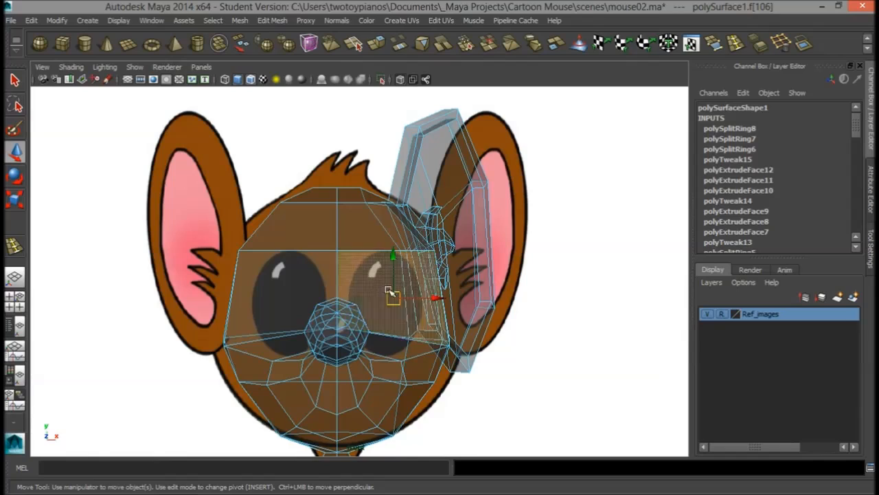
key(space)
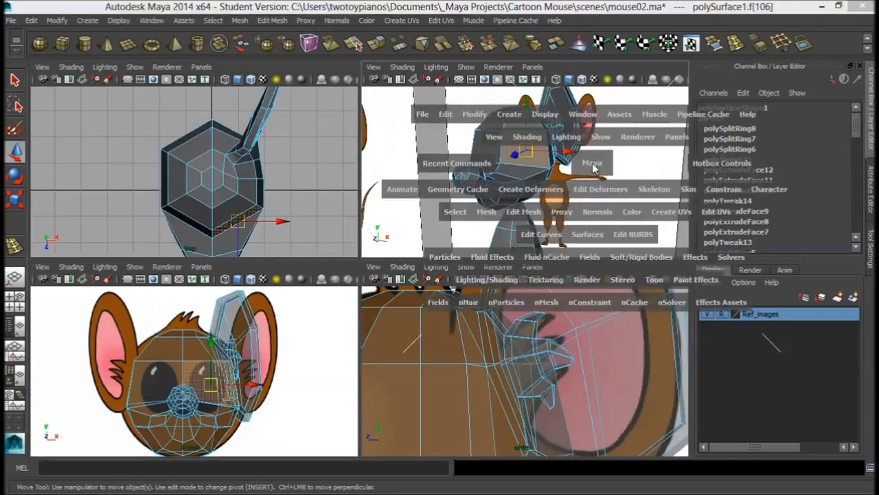
key(space)
alt+drag(503, 210, 520, 330)
key(space)
key(space)
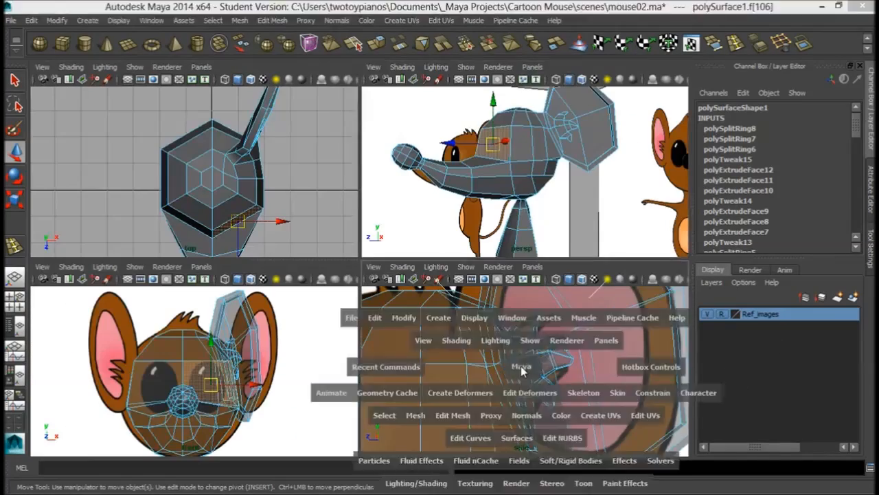
alt+right_drag(394, 336, 390, 332)
alt+middle_drag(390, 332, 510, 295)
alt+right_drag(433, 296, 443, 295)
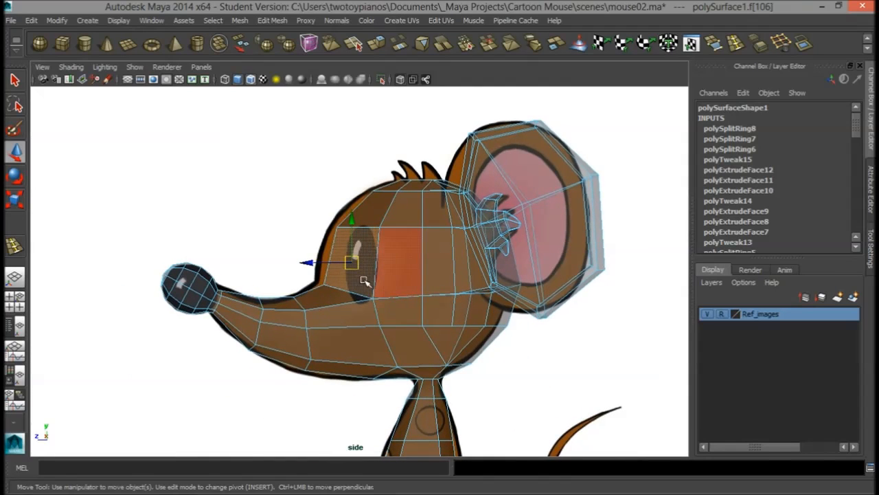
Lower the vertices beneath the eye and the adjoining ones on the top of the snout in the side view
right_drag(359, 298, 306, 212)
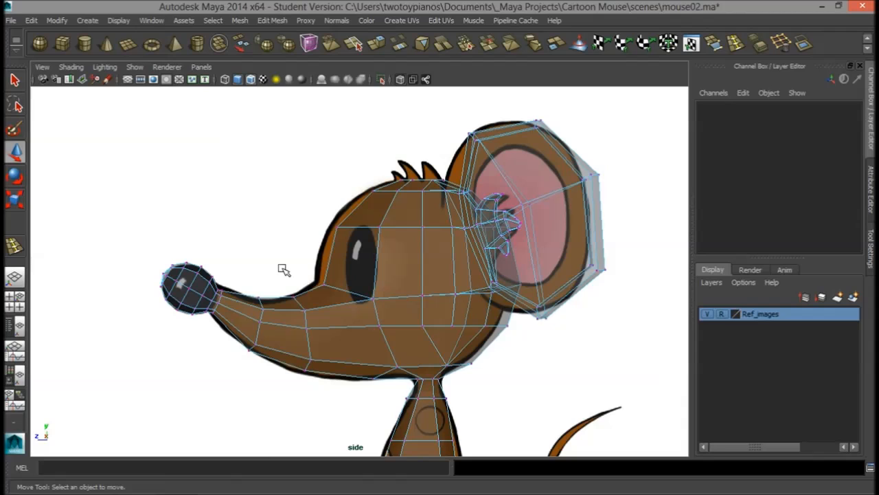
drag(299, 273, 395, 319)
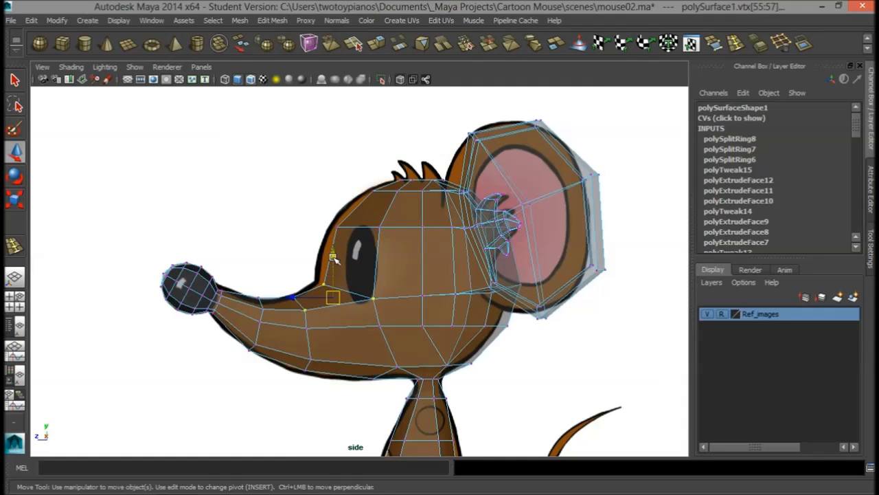
drag(335, 257, 335, 266)
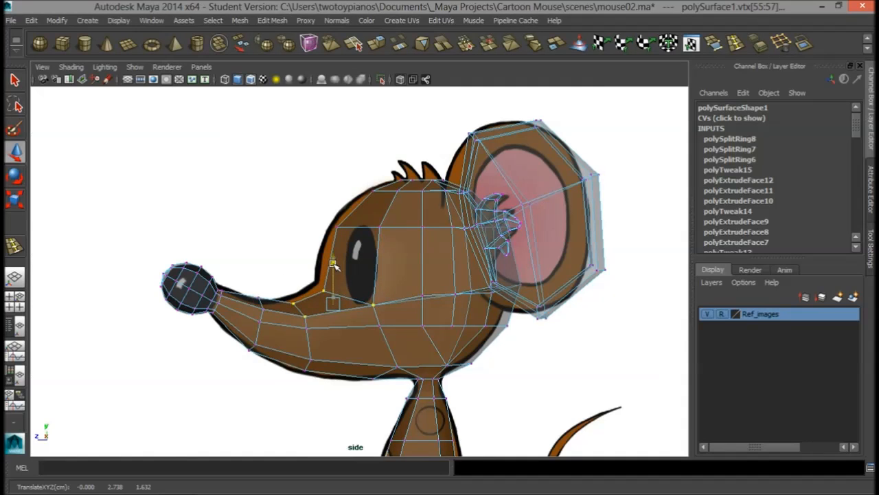
drag(251, 318, 274, 290)
drag(263, 260, 264, 266)
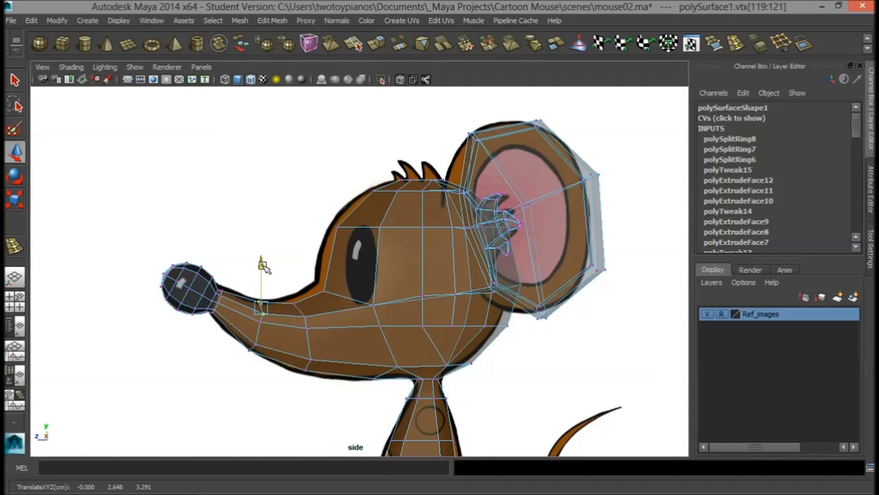
Lower the row of vertices along the side of the snout and cheek to follow the adjusted upper row
click(251, 318)
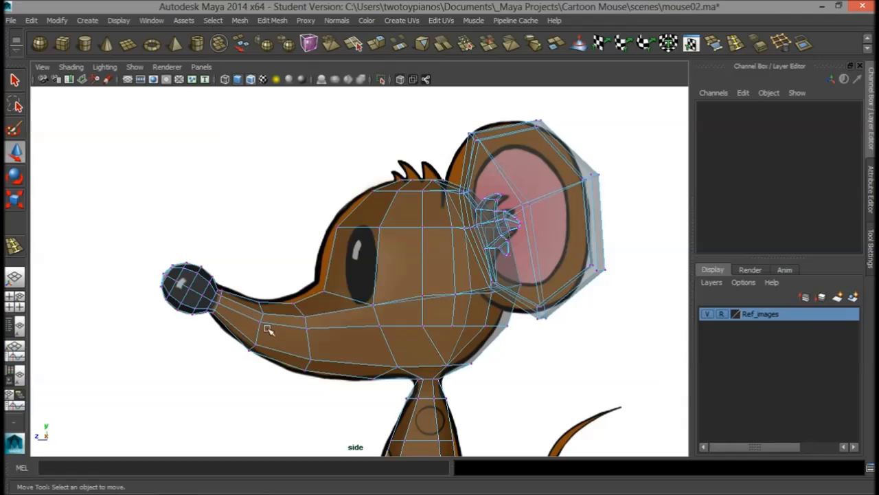
click(256, 321)
drag(260, 320, 263, 327)
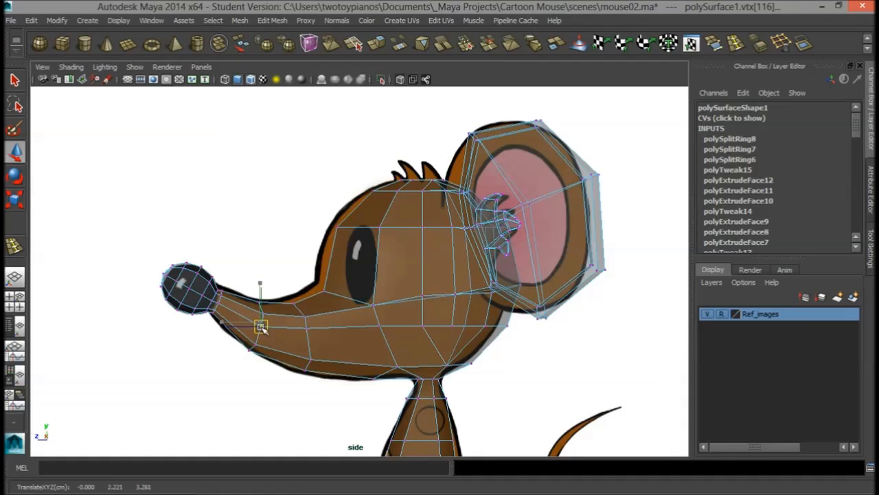
click(310, 334)
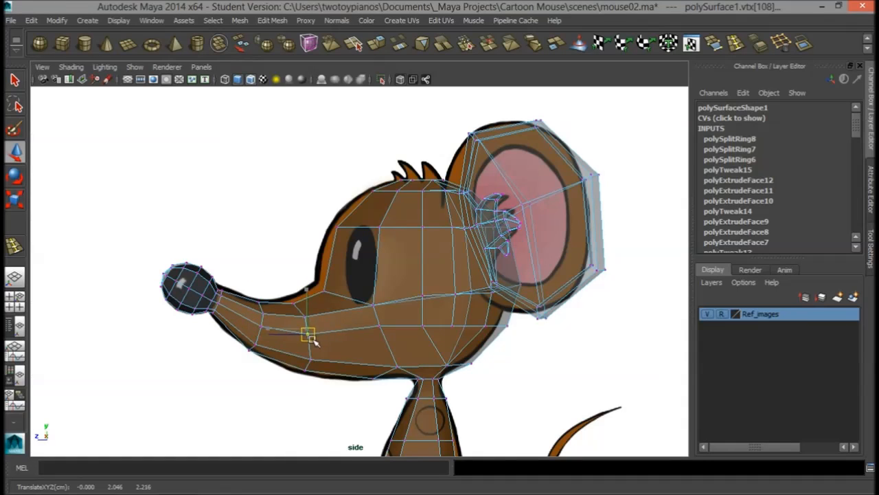
drag(367, 320, 381, 332)
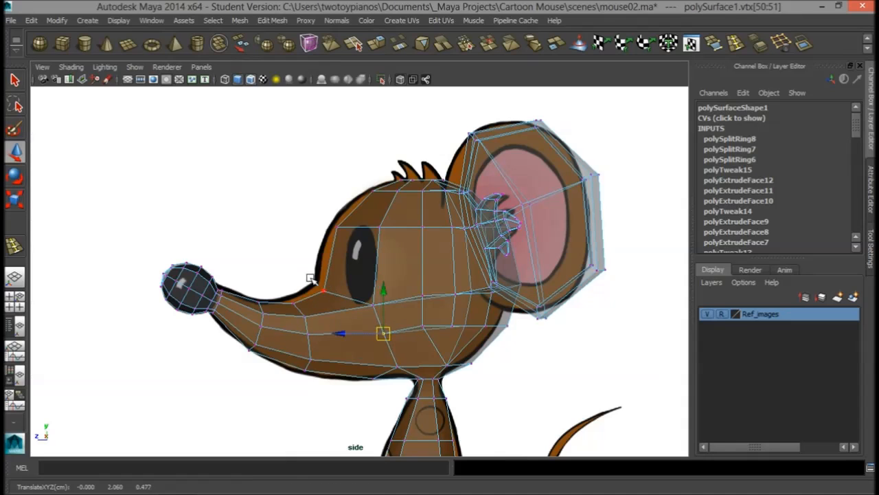
click(263, 249)
Select the eye face in the perspective view and extrude it
key(space)
key(space)
alt+drag(474, 239, 591, 237)
right_drag(309, 235, 311, 245)
click(331, 234)
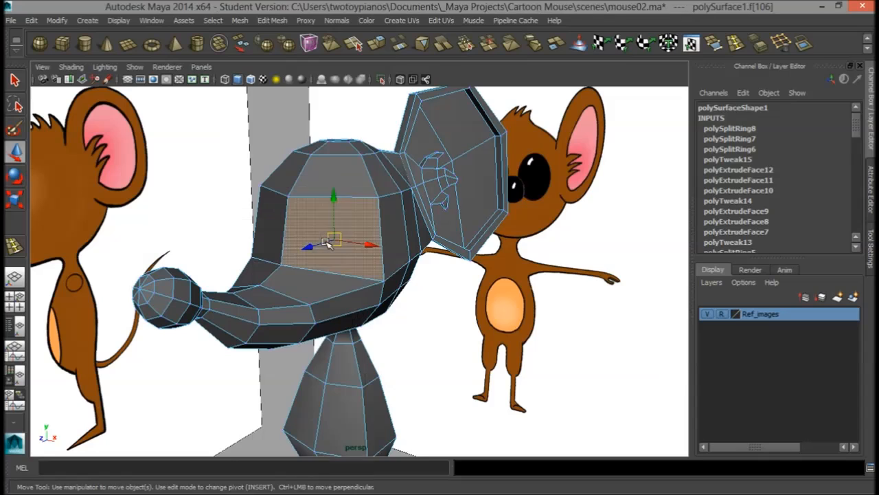
click(377, 43)
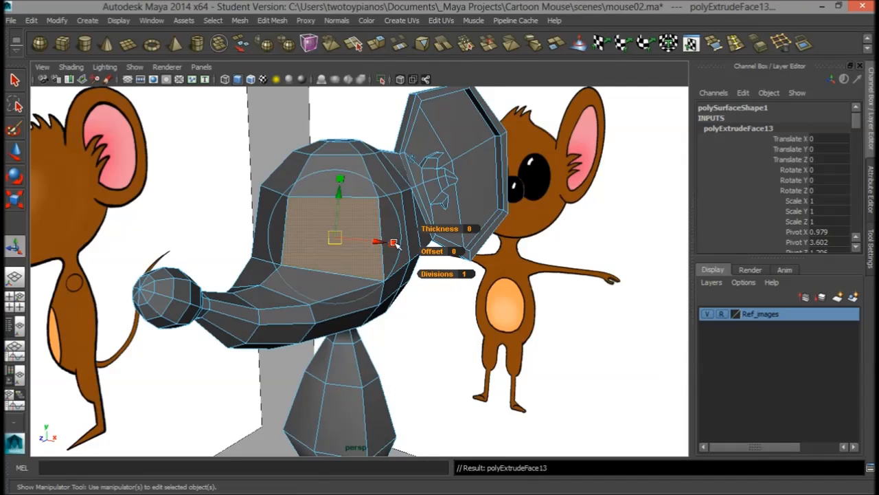
click(394, 243)
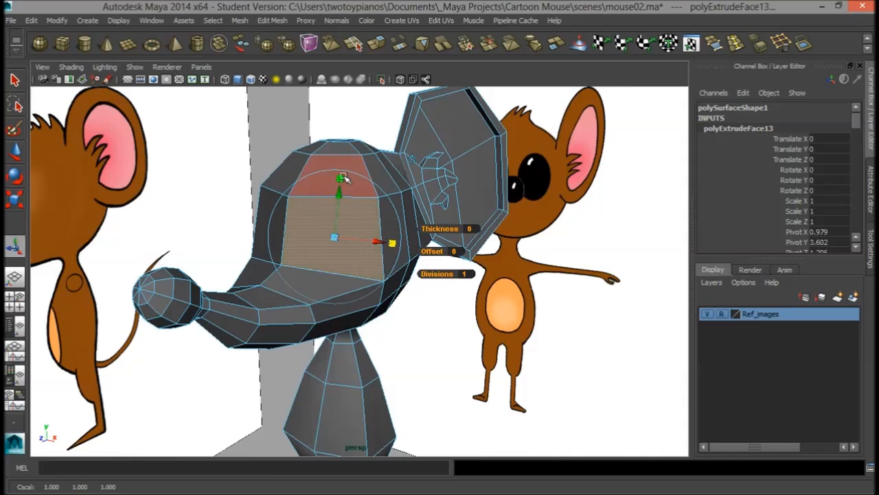
Scale the extruded eye face inward to about 0.75, with its width reduced further, leaving a border around it
alt+drag(358, 239, 429, 238)
key(space)
key(space)
alt+drag(523, 197, 493, 201)
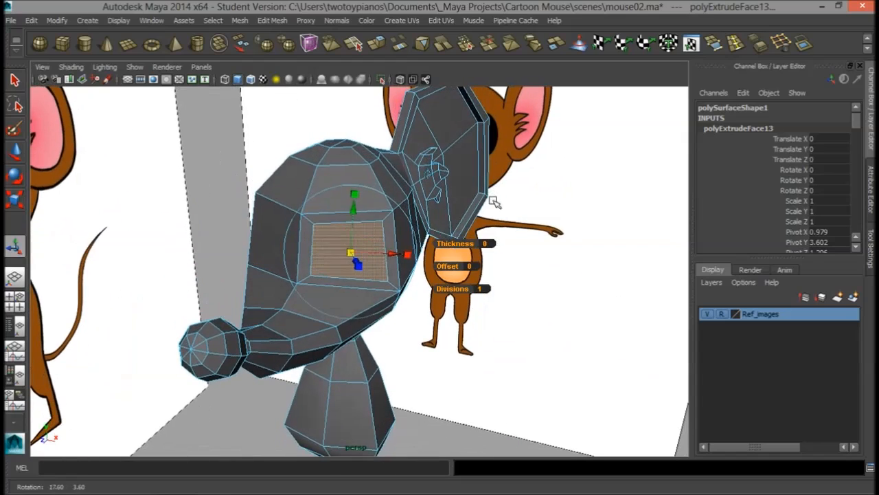
click(406, 254)
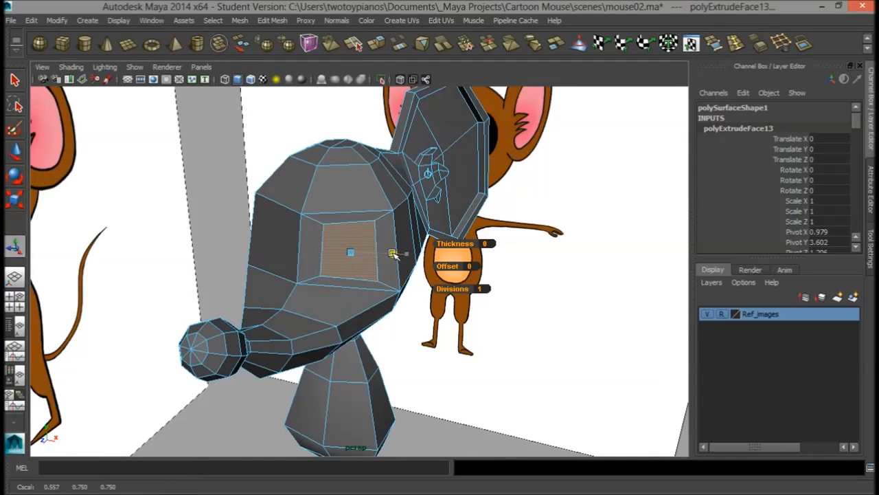
alt+drag(392, 253, 444, 242)
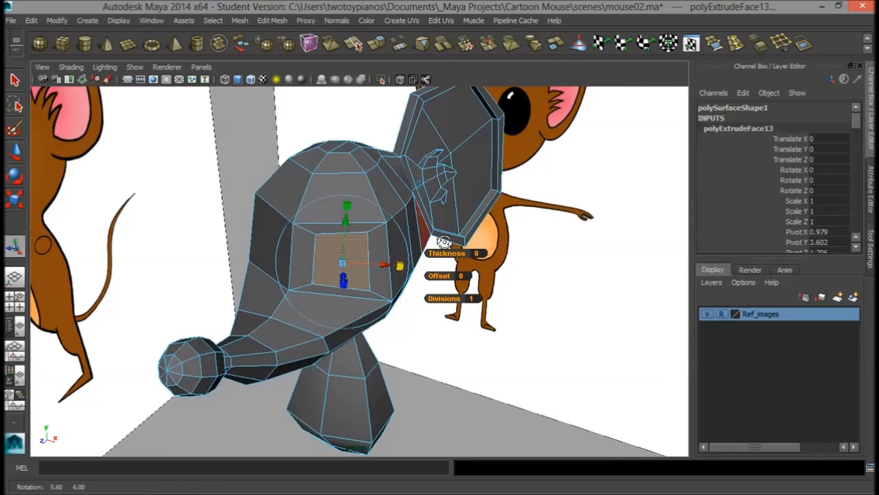
Extrude the inner eye face again and push it into the head to form a recessed eye socket
click(376, 44)
alt+drag(435, 259, 426, 261)
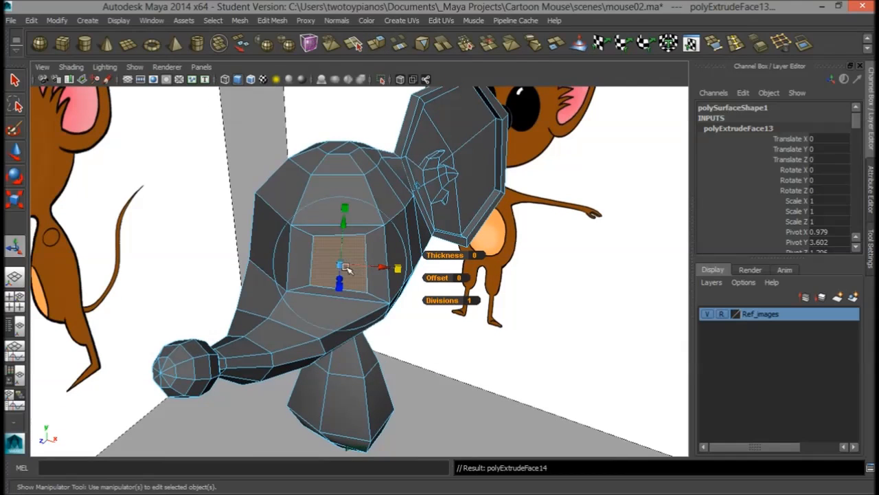
alt+drag(419, 297, 310, 283)
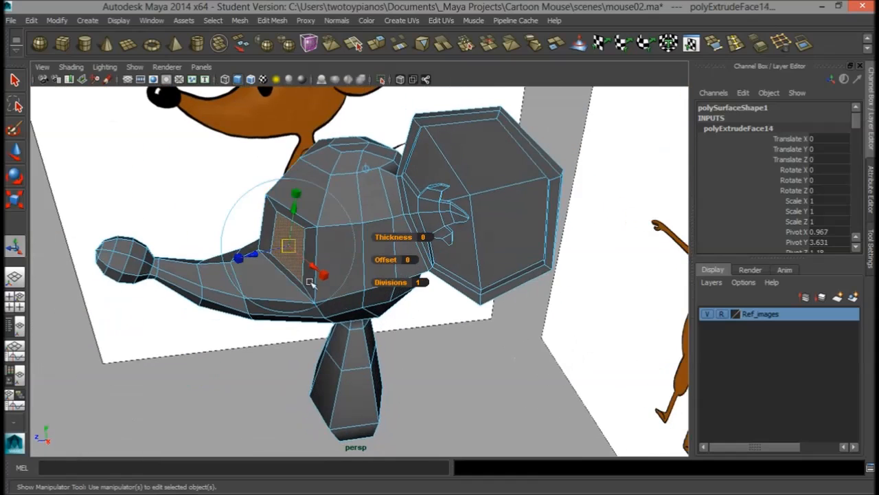
drag(252, 254, 325, 229)
Preview the model smoothed in object mode and compare the eye socket with the front and side references
right_drag(401, 212, 454, 198)
alt+drag(409, 309, 352, 312)
key(3)
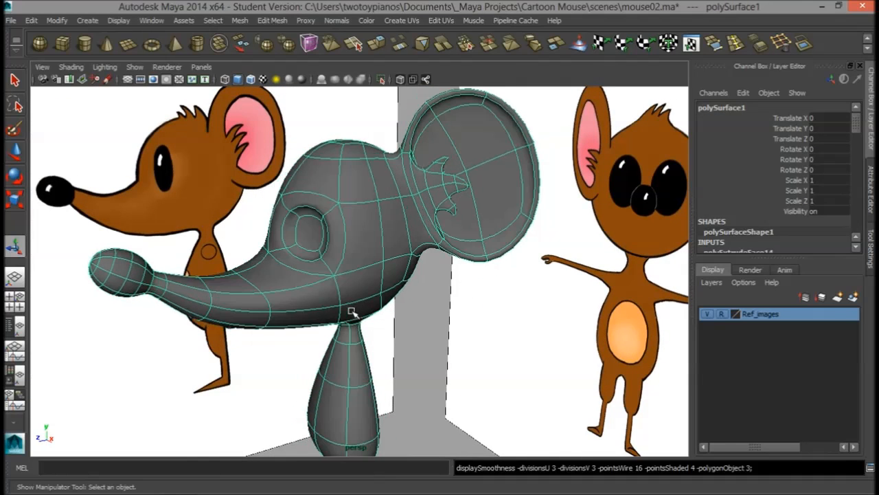
alt+drag(445, 300, 515, 306)
key(space)
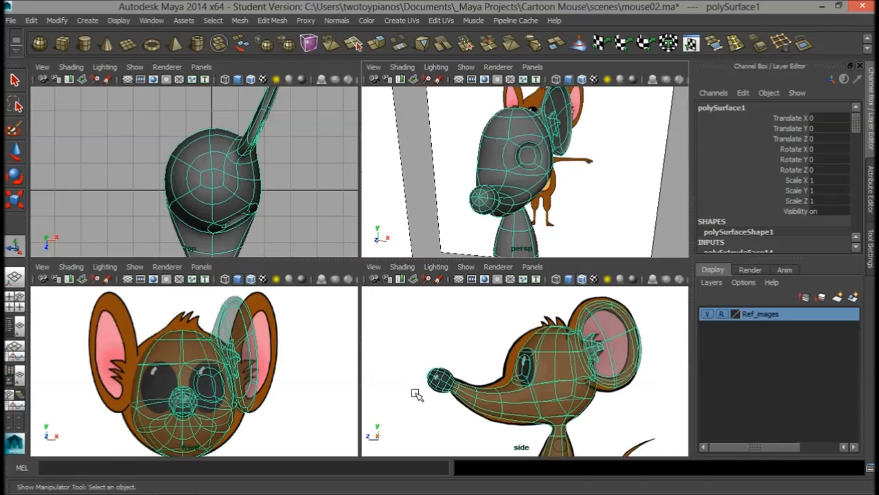
key(space)
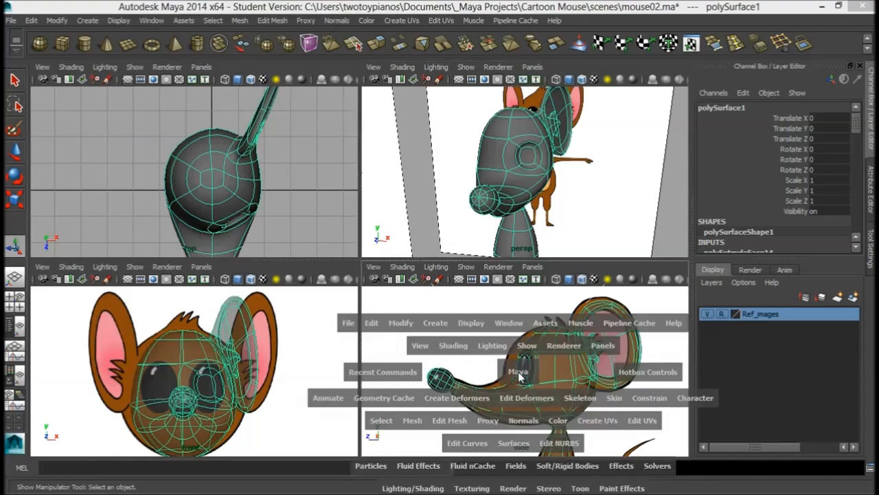
alt+right_drag(373, 300, 533, 291)
key(space)
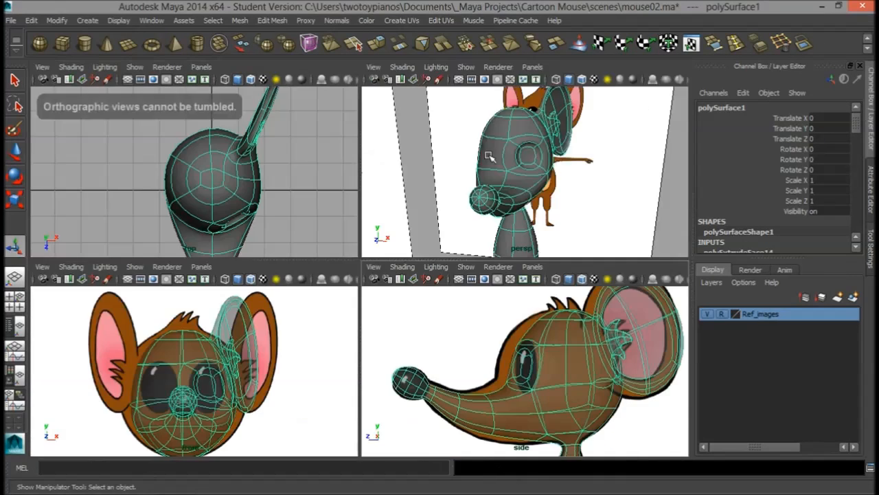
key(space)
Select the inner faces of the eye socket and scale them into a tall, narrow oval
alt+drag(515, 215, 346, 218)
right_drag(336, 214, 330, 239)
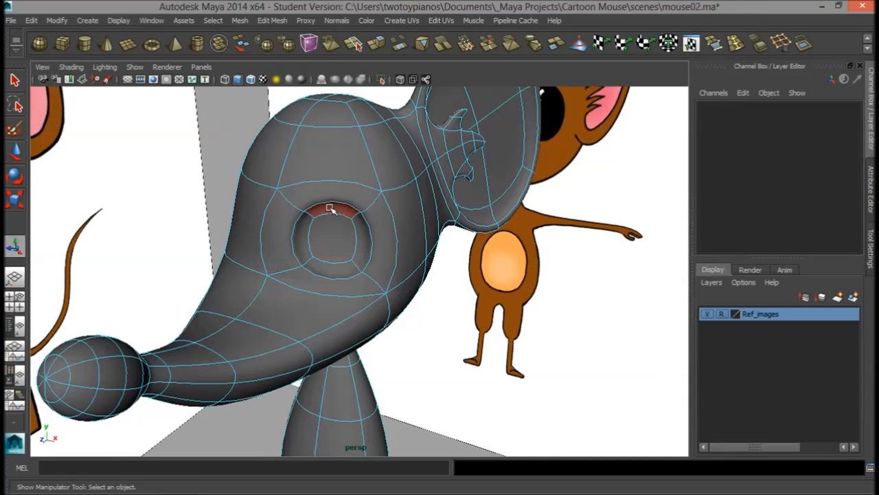
click(330, 208)
shift+click(298, 240)
shift+click(344, 264)
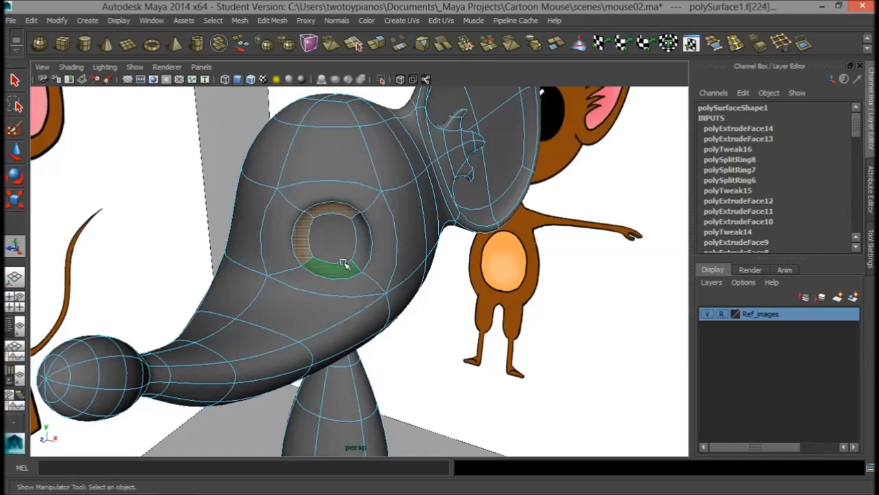
shift+click(352, 248)
key(r)
drag(333, 239, 357, 242)
drag(285, 236, 303, 245)
alt+drag(381, 286, 426, 275)
Scale the socket faces to about 1.036 in the front view and adjust their height against the reference eye
key(space)
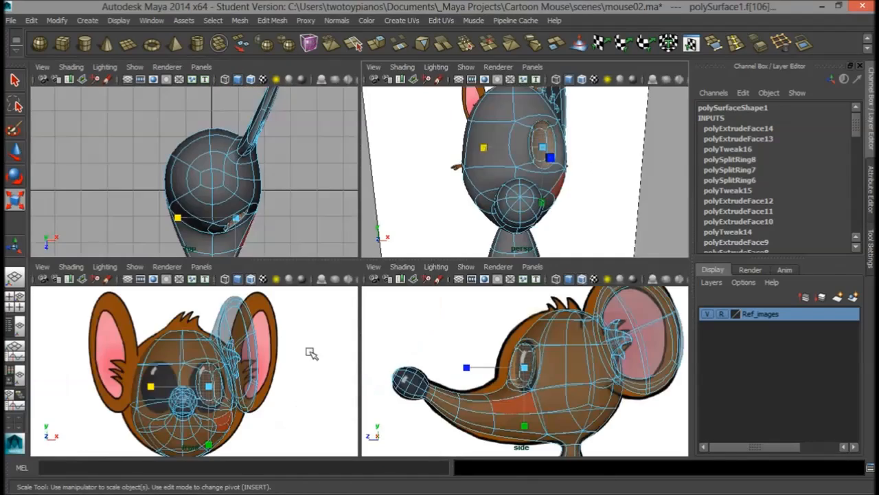
key(space)
alt+right_drag(255, 353, 413, 337)
drag(404, 318, 408, 316)
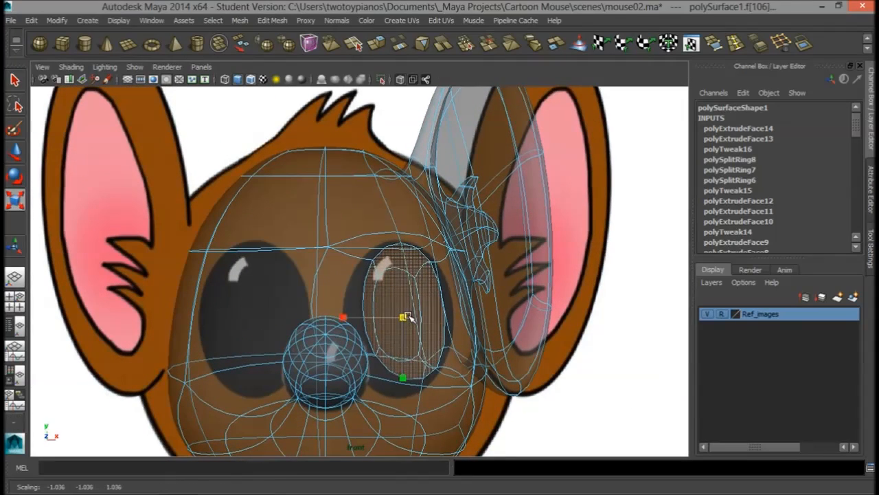
key(w)
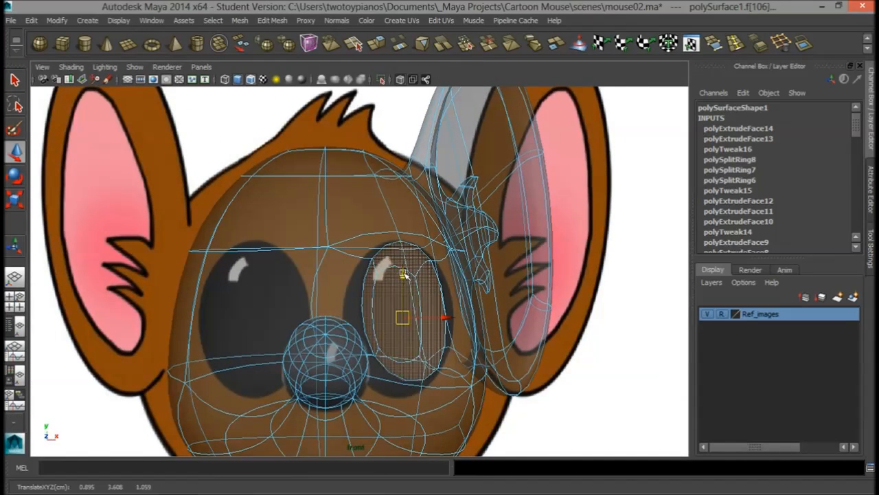
Examine the smoothed oval socket from several angles in the perspective view and return to object mode
key(space)
key(space)
alt+drag(529, 234, 444, 258)
alt+drag(341, 276, 418, 248)
alt+right_drag(329, 257, 388, 254)
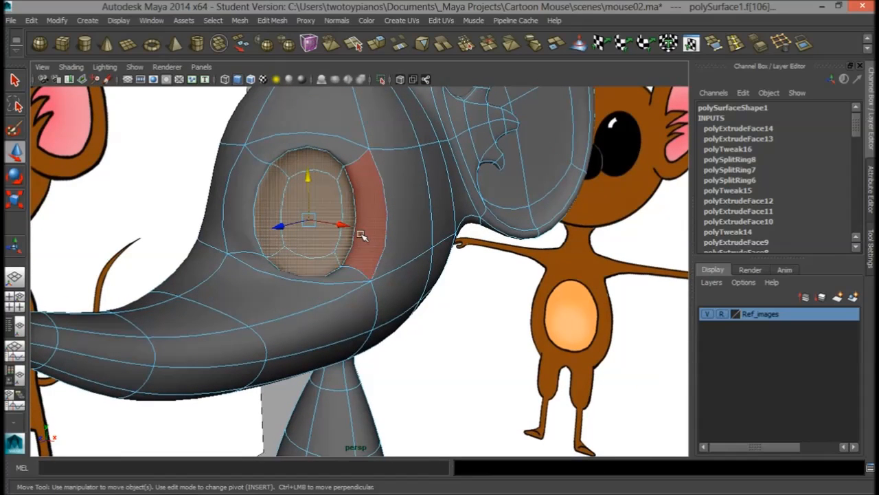
right_click(396, 202)
click(447, 178)
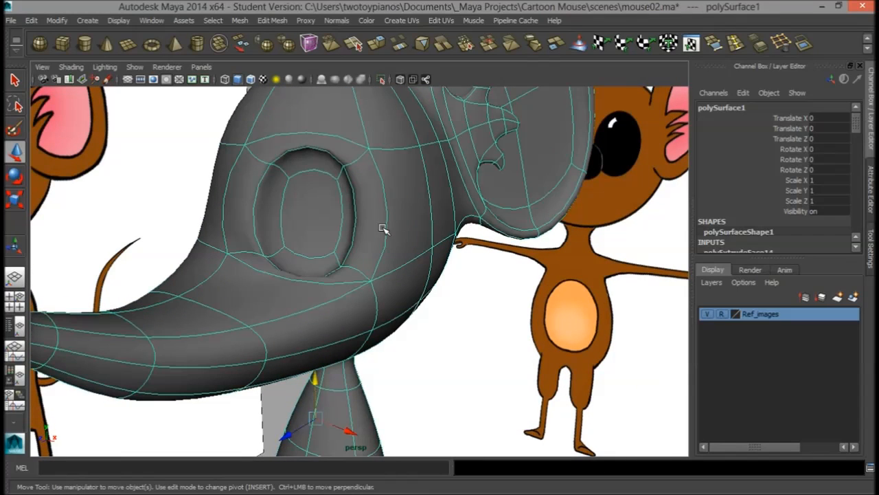
Display the head unsmoothed, nudge the eye socket's lower inner face slightly upward, and select the edge at its lower corner
key(1)
alt+right_drag(379, 229, 294, 316)
right_click(280, 307)
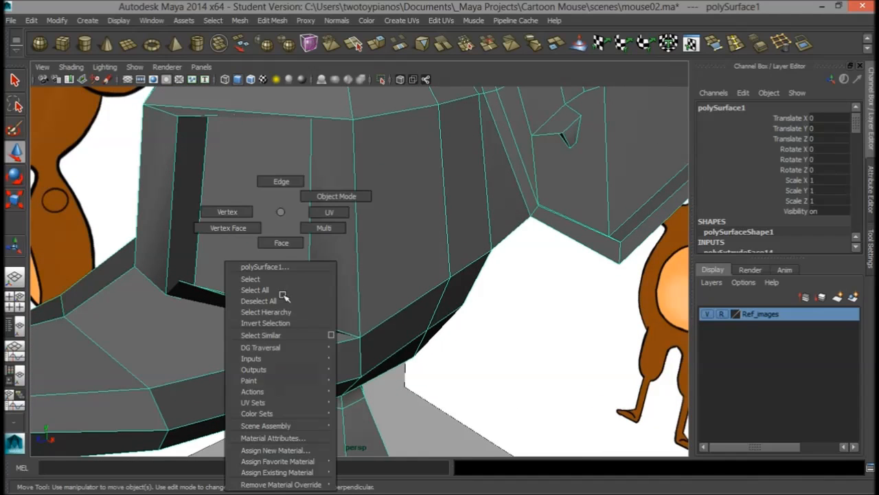
right_drag(287, 214, 283, 243)
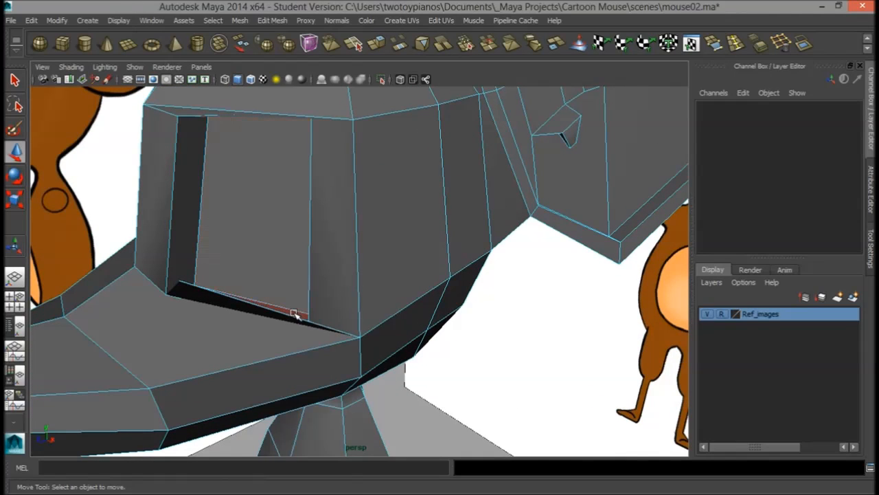
click(296, 314)
mouse_move(246, 268)
mouse_down()
mouse_move(245, 277)
mouse_move(249, 245)
mouse_move(309, 236)
mouse_move(244, 258)
mouse_up()
right_click(209, 211)
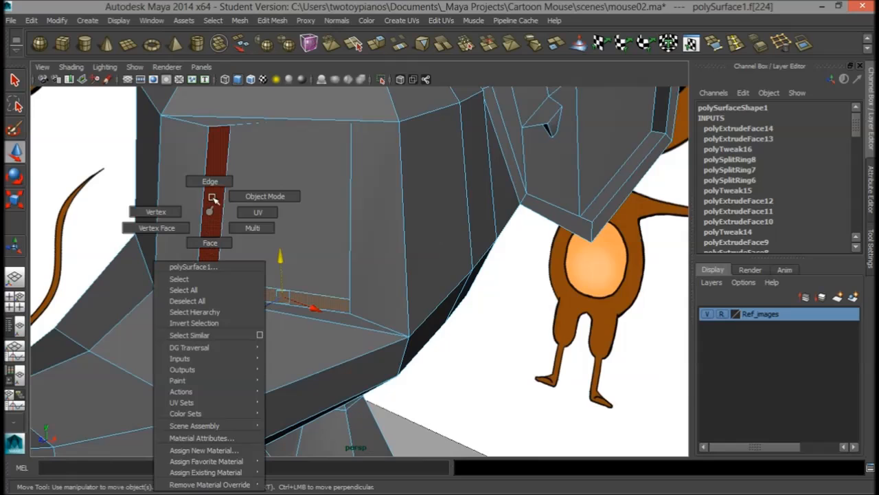
click(210, 183)
click(208, 284)
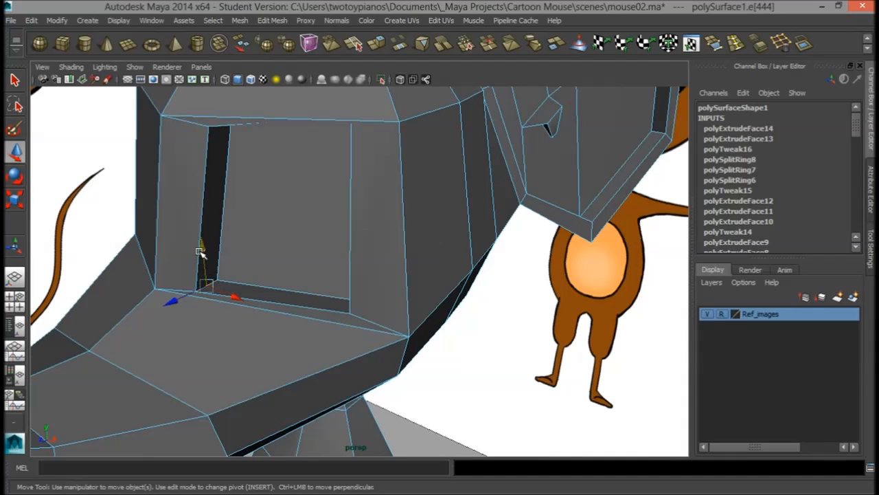
Lower the two upper corner edges of the eye socket slightly
alt+drag(371, 181, 373, 230)
mouse_move(402, 166)
alt+mouse_down()
mouse_move(378, 197)
mouse_move(382, 190)
mouse_move(419, 206)
mouse_move(435, 222)
mouse_move(447, 210)
mouse_move(434, 227)
alt+mouse_up()
key(4)
key(5)
mouse_move(555, 228)
alt+mouse_down()
mouse_move(493, 220)
mouse_move(502, 229)
alt+mouse_up()
alt+right_drag(502, 230, 495, 208)
alt+middle_drag(484, 214, 470, 256)
mouse_move(430, 166)
mouse_down()
mouse_move(437, 179)
mouse_move(439, 169)
mouse_up()
alt+drag(435, 173, 202, 243)
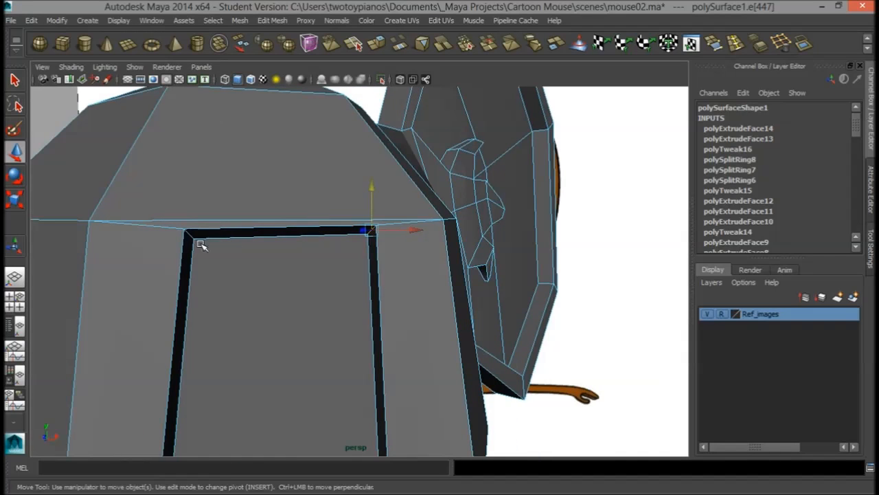
drag(188, 193, 189, 200)
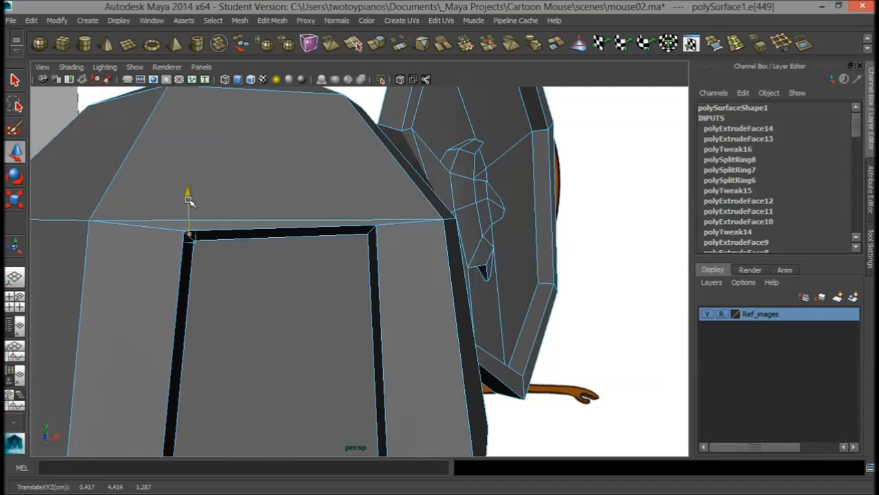
click(371, 231)
drag(371, 189, 375, 197)
alt+right_drag(542, 189, 462, 210)
alt+drag(461, 210, 426, 195)
Preview the head smoothed in object mode and compare the eye socket with the front reference and in perspective
right_drag(348, 212, 349, 254)
right_drag(404, 198, 404, 199)
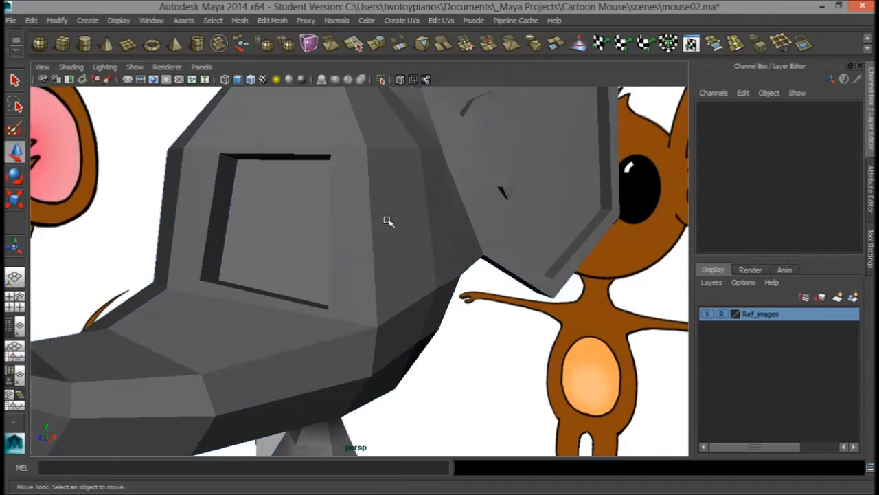
key(3)
alt+drag(469, 256, 404, 291)
key(space)
key(space)
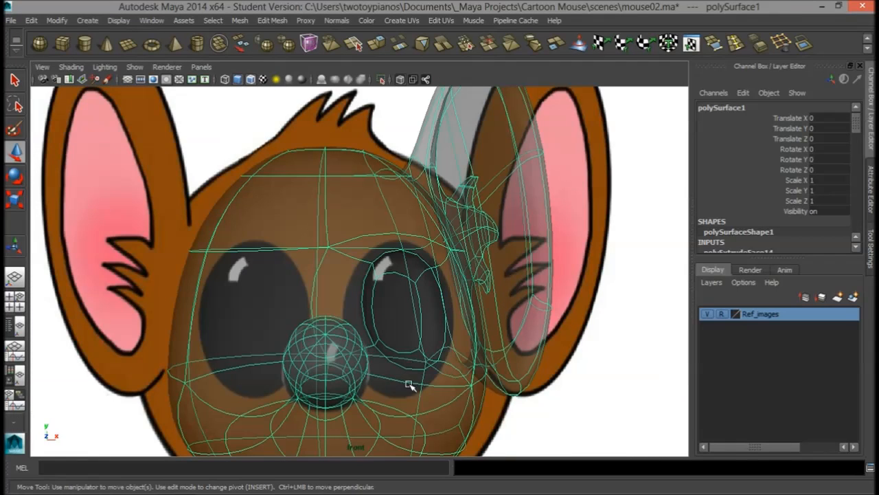
key(space)
key(space)
alt+drag(446, 211, 469, 234)
alt+right_drag(469, 234, 414, 213)
alt+drag(414, 214, 417, 247)
alt+right_drag(379, 254, 387, 275)
Extrude the unsmoothed eye socket's inner face, scale it slightly inward, and extrude it again outward
key(1)
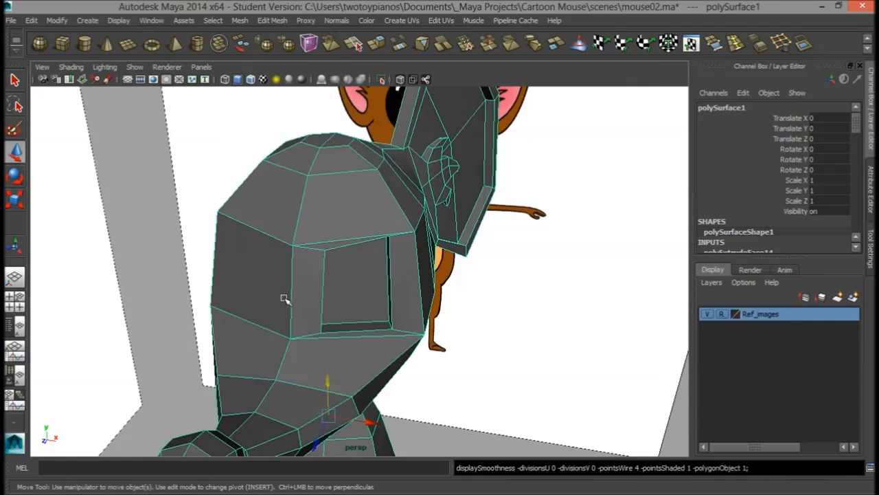
alt+drag(285, 299, 304, 286)
right_drag(312, 225, 449, 245)
click(314, 257)
alt+drag(449, 245, 452, 224)
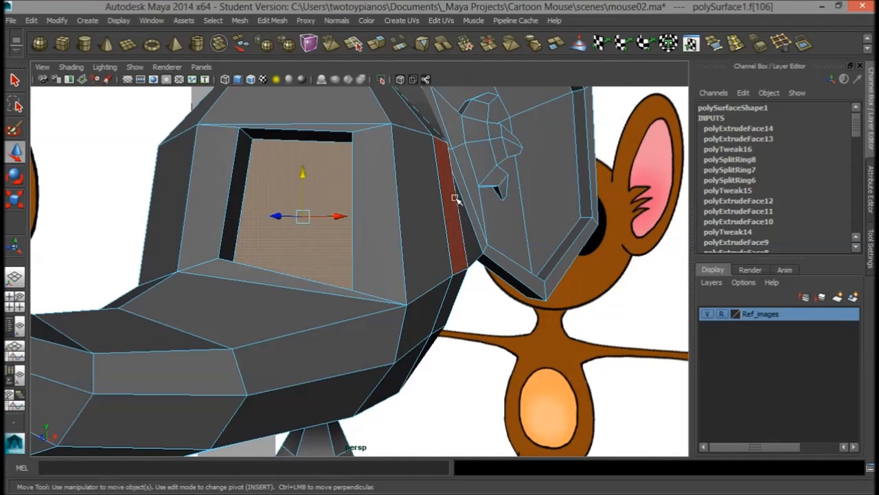
click(365, 51)
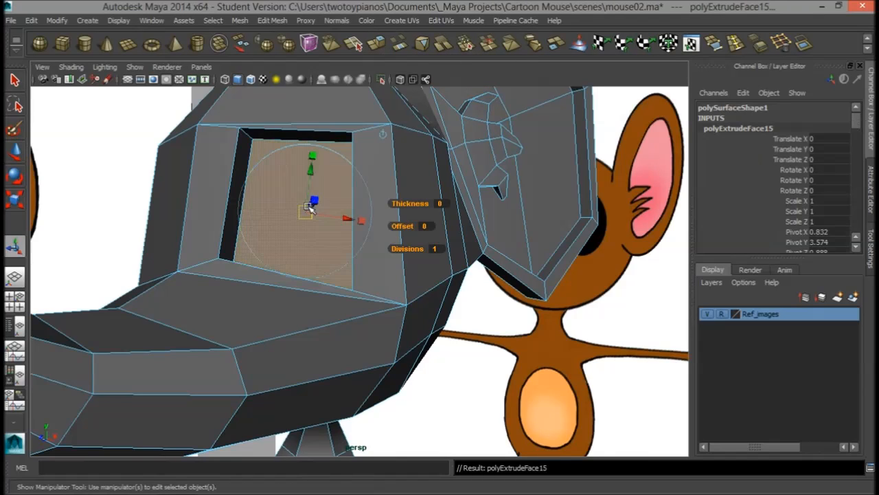
click(358, 220)
drag(306, 214, 300, 215)
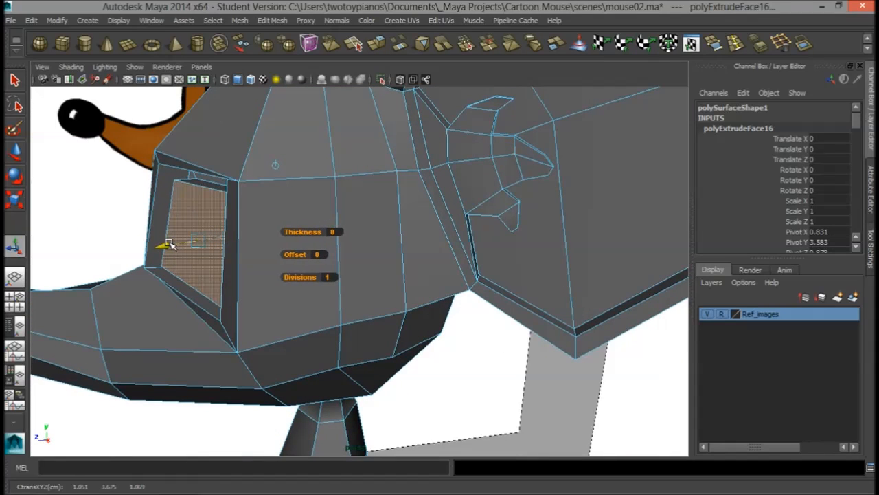
alt+drag(157, 245, 307, 220)
alt+drag(364, 229, 392, 253)
Preview the model smoothed in object mode and examine the new eye socket shape from several angles and distances
right_click(397, 233)
click(453, 196)
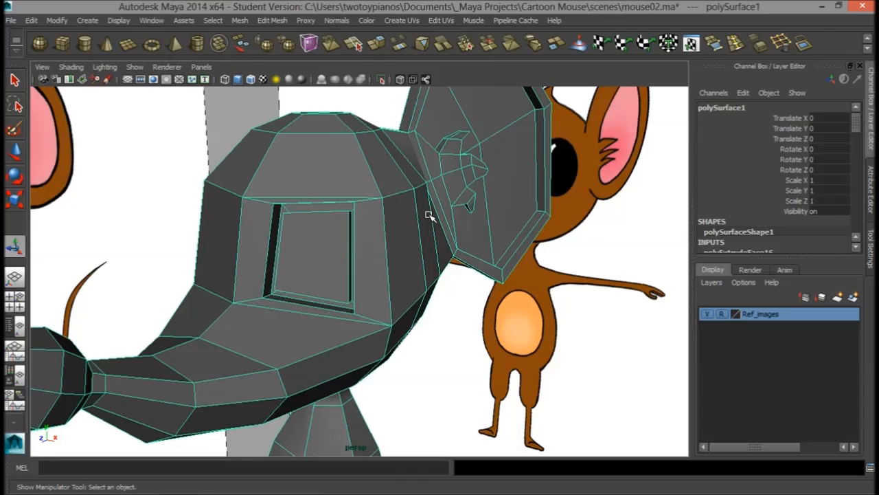
key(3)
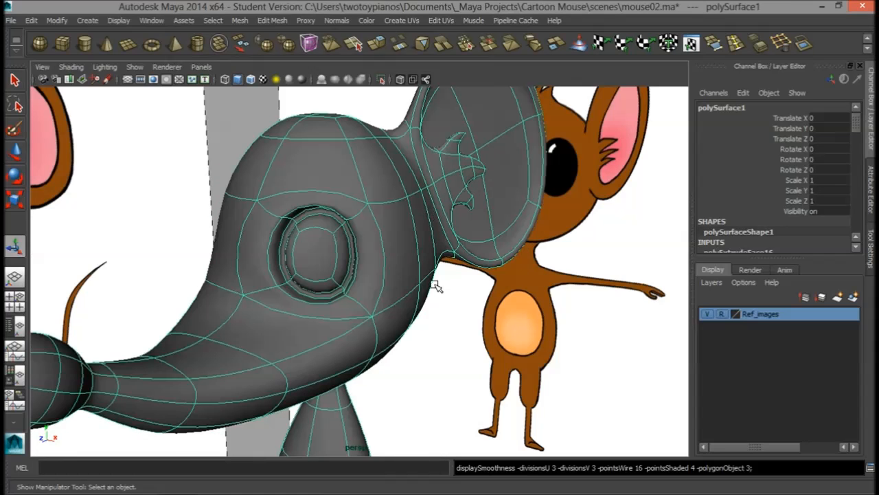
click(455, 323)
alt+drag(456, 324, 407, 311)
alt+right_drag(441, 286, 247, 302)
alt+drag(247, 303, 263, 288)
alt+right_drag(263, 289, 485, 258)
alt+drag(485, 259, 412, 261)
click(402, 278)
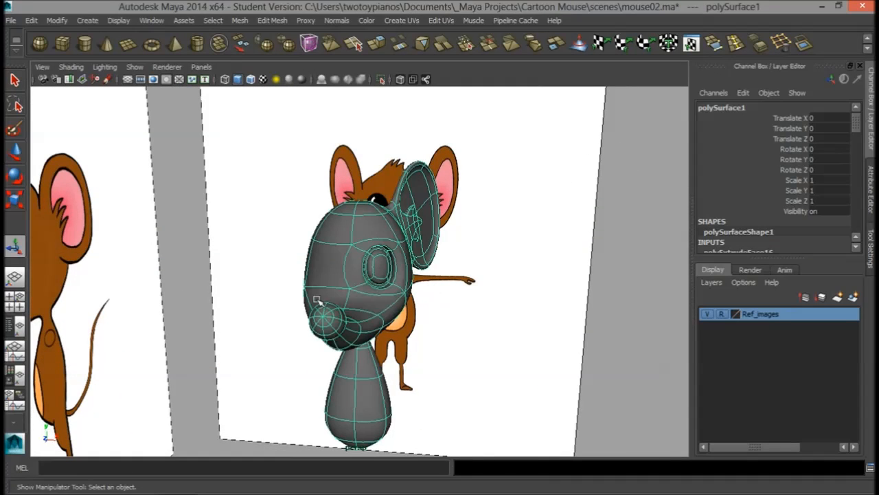
alt+right_drag(316, 300, 472, 286)
alt+drag(472, 286, 379, 272)
Delete all faces of the unsmoothed model's half without the ear, using the front view, and return to object mode
key(1)
alt+right_drag(378, 272, 315, 268)
alt+drag(315, 268, 326, 165)
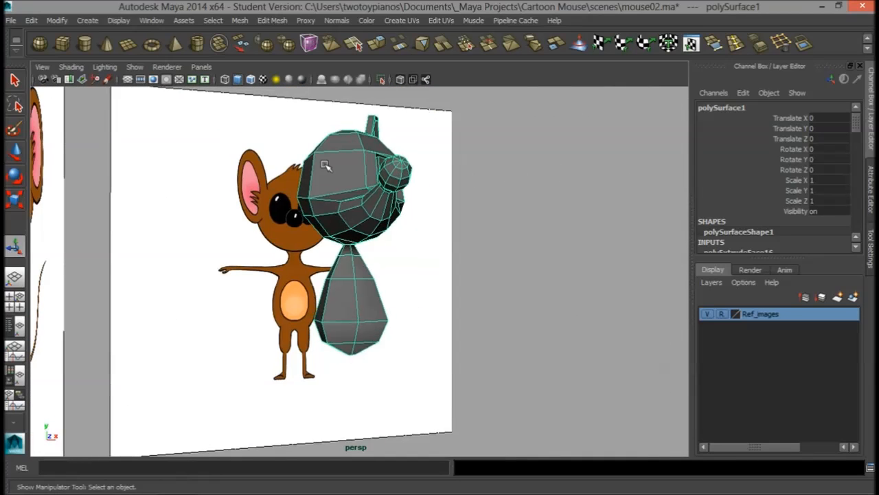
alt+drag(440, 335, 397, 334)
key(space)
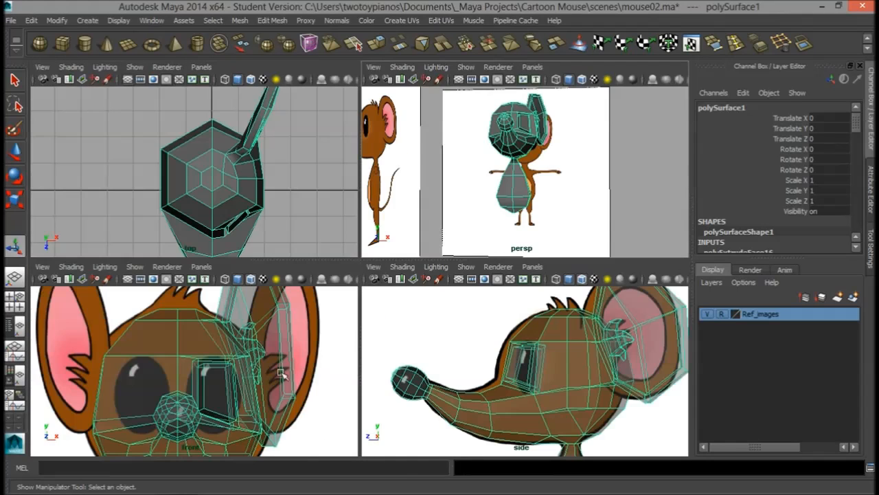
key(space)
scroll(371, 308, down, 8)
alt+middle_drag(376, 295, 368, 213)
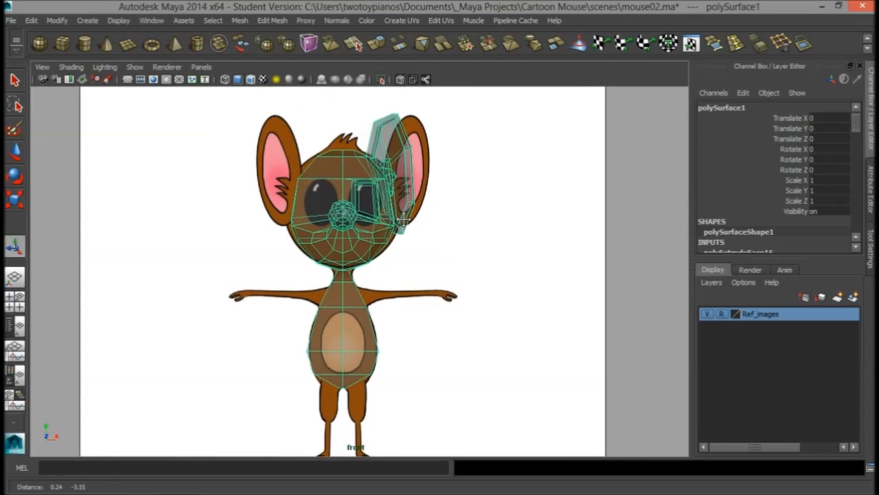
right_drag(366, 201, 286, 189)
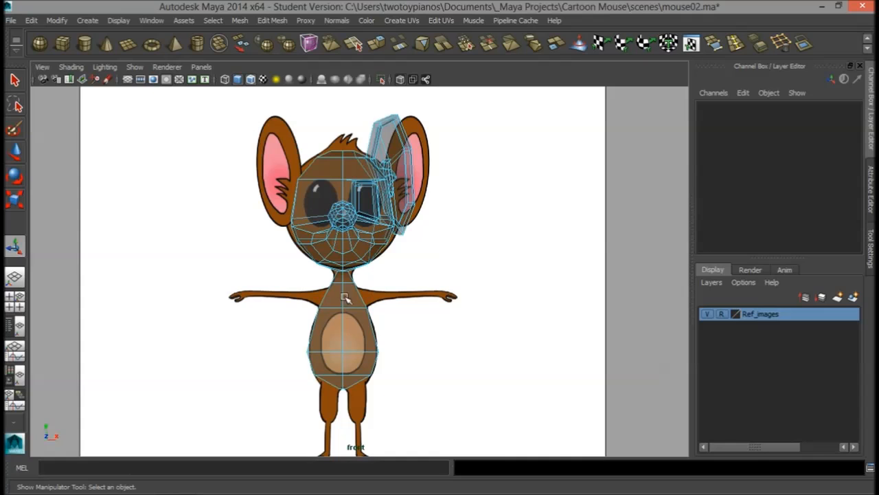
click(340, 404)
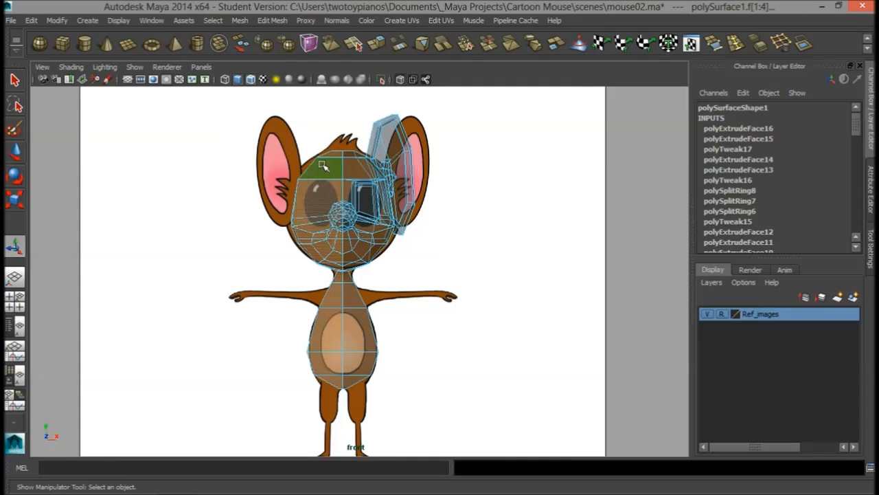
scroll(589, 281, up, 6)
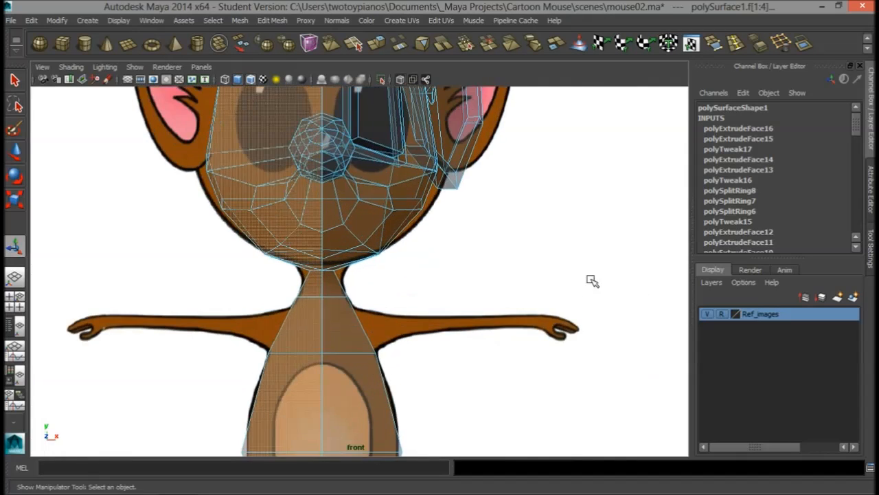
scroll(602, 272, up, 3)
scroll(603, 272, down, 9)
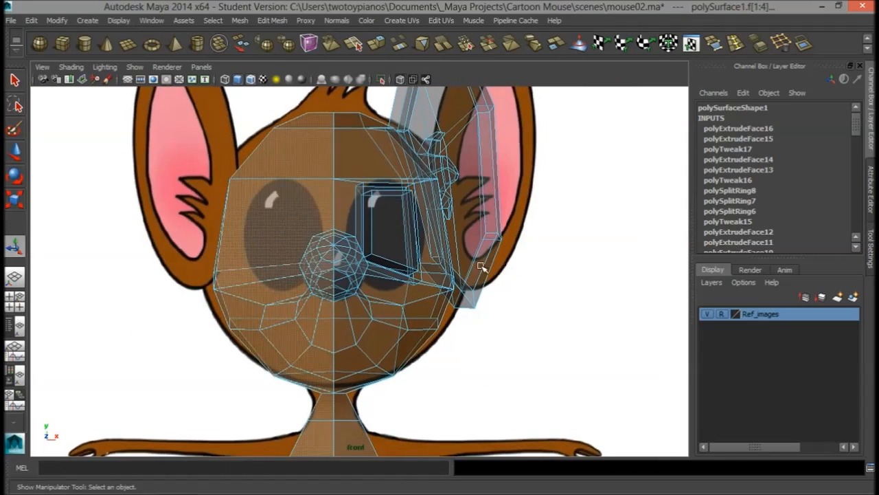
alt+middle_drag(316, 308, 309, 262)
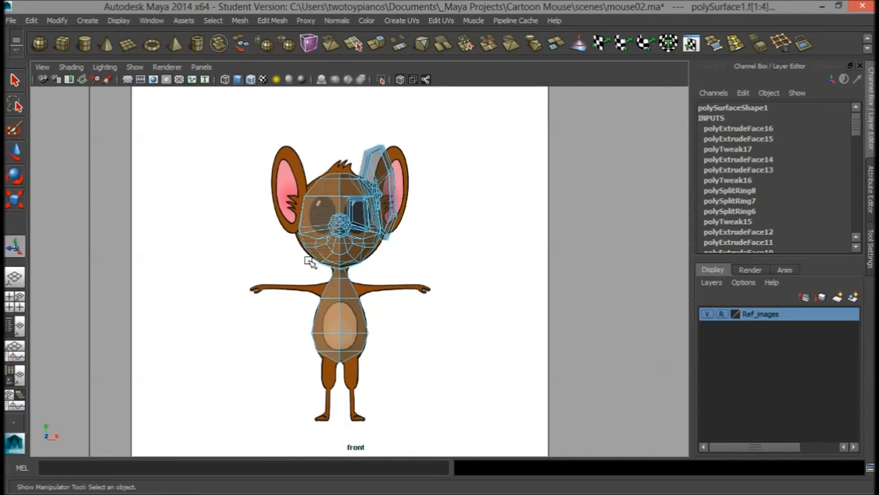
click(309, 262)
right_drag(348, 207, 420, 192)
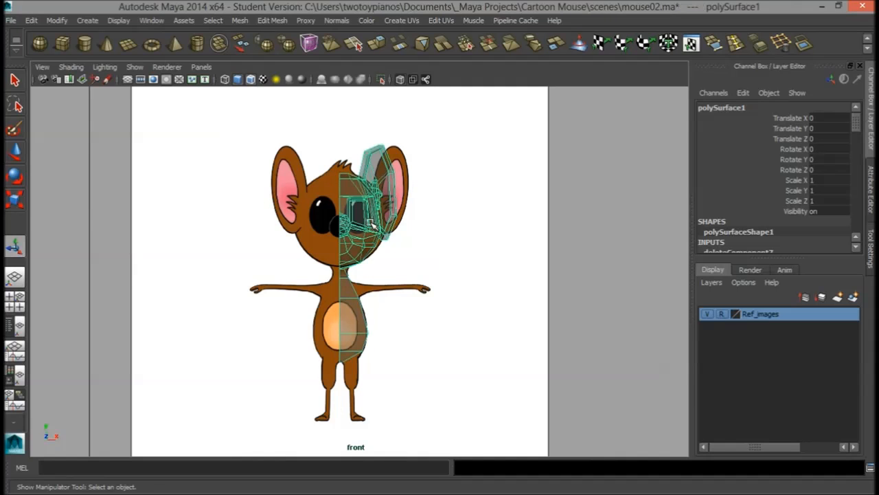
Duplicate the remaining half with Duplicate Special as one instance with Scale X -1, mirroring it across the center
click(31, 21)
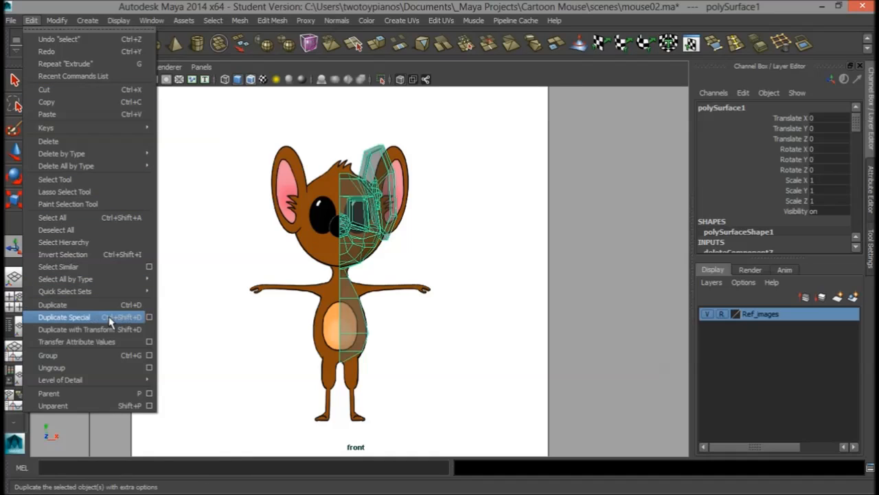
click(150, 317)
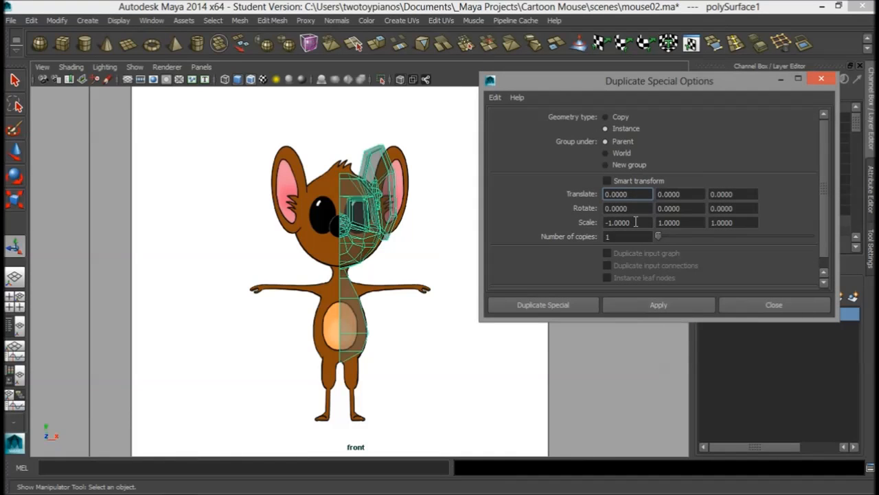
click(619, 128)
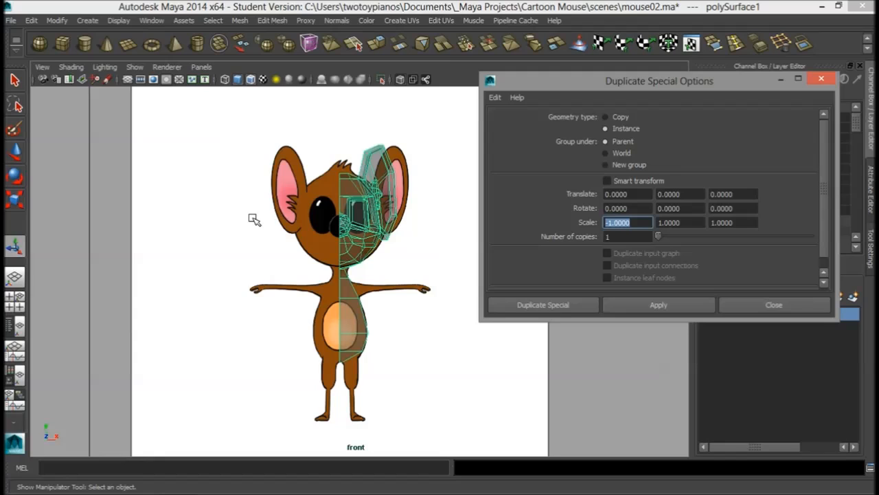
click(660, 305)
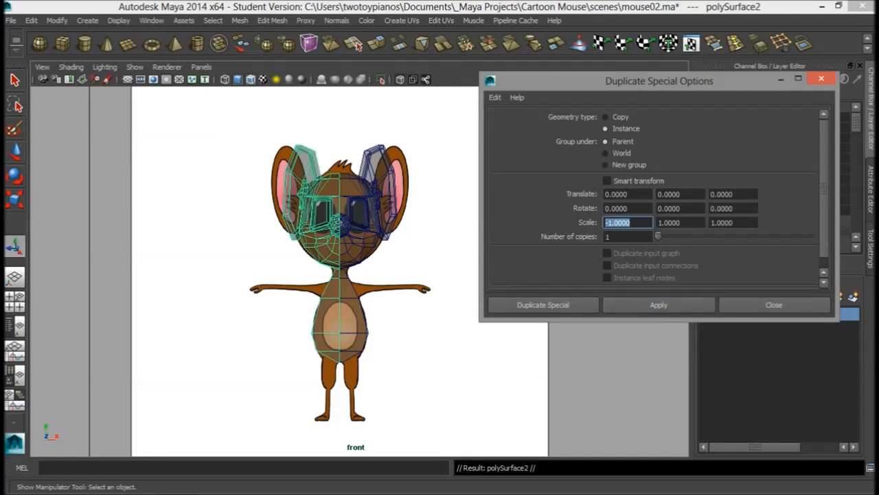
click(774, 305)
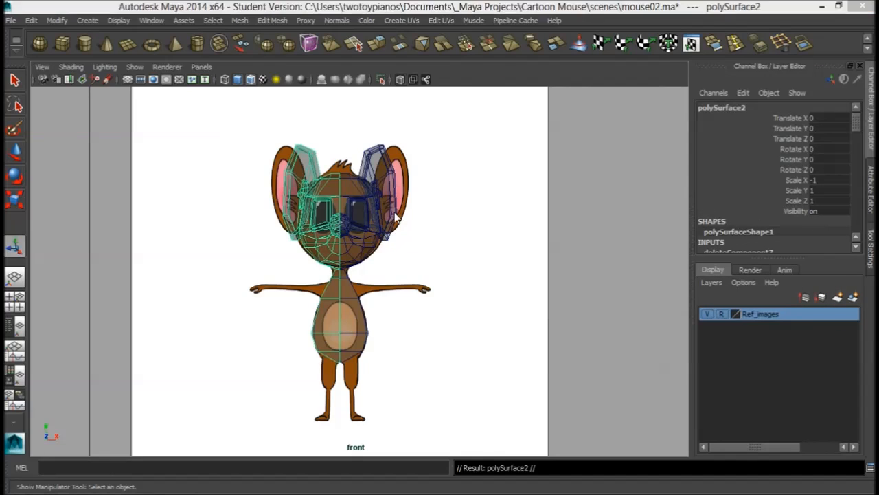
Select the face on the underside of the original body half where the leg starts
key(space)
key(space)
alt+drag(522, 186, 340, 202)
click(339, 202)
alt+drag(337, 281, 312, 329)
alt+right_drag(295, 332, 433, 300)
alt+middle_drag(433, 300, 525, 179)
right_drag(395, 238, 397, 249)
click(392, 239)
alt+drag(467, 276, 495, 248)
Extrude the underside face downward along the front reference's thigh and scale it vertically until it is flat
key(space)
key(space)
alt+right_drag(245, 343, 529, 296)
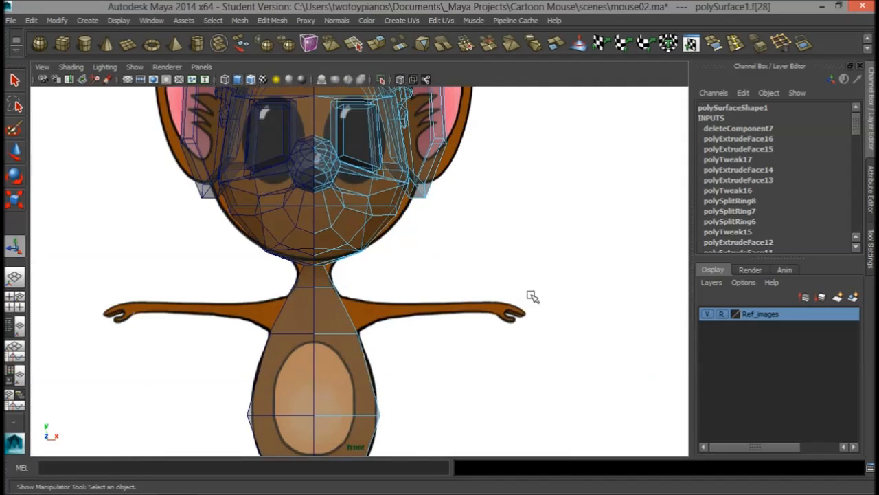
alt+middle_drag(530, 296, 526, 192)
click(380, 51)
alt+middle_drag(418, 285, 438, 163)
key(w)
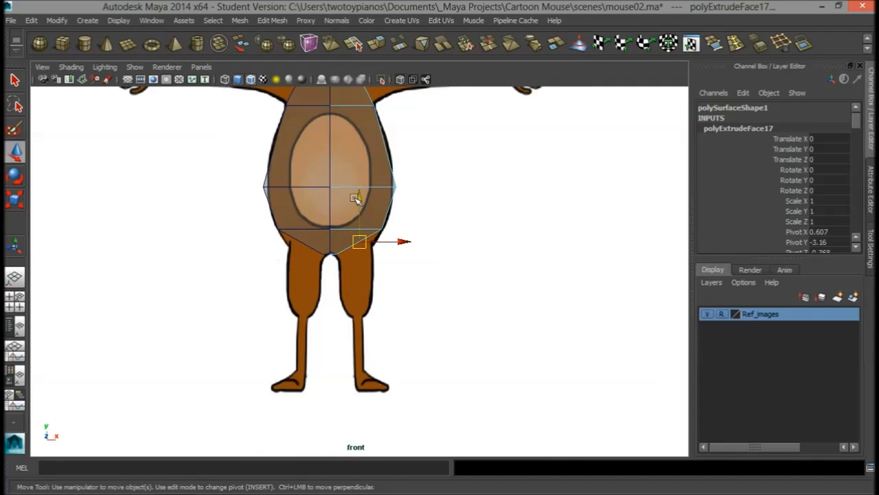
drag(357, 197, 361, 216)
key(r)
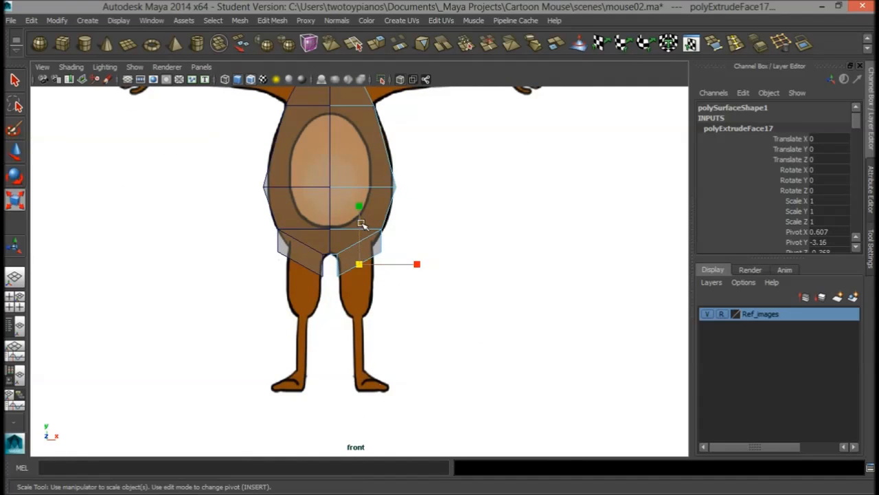
drag(361, 210, 357, 235)
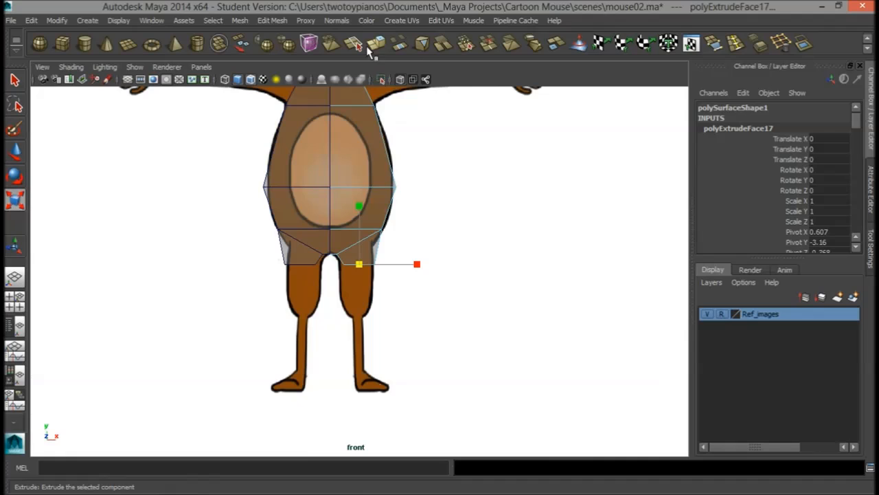
Extrude the leg down to the reference's knee in two more sections and narrow the lowest one
click(375, 45)
drag(357, 296, 361, 359)
key(r)
drag(359, 319, 355, 323)
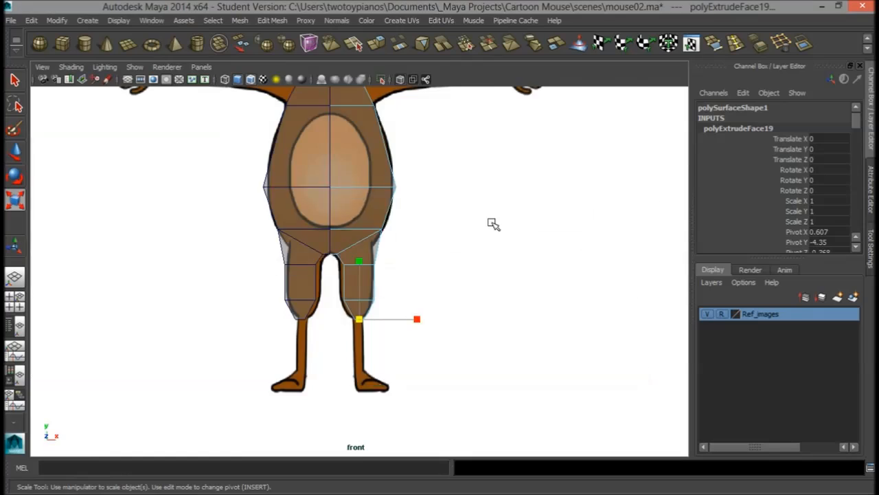
Examine the mirrored upper legs from several angles in the perspective view and return to object mode
key(space)
key(space)
alt+drag(488, 224, 470, 206)
alt+right_drag(470, 206, 461, 233)
alt+drag(462, 234, 374, 199)
alt+middle_drag(374, 200, 352, 189)
alt+drag(352, 189, 394, 218)
right_drag(399, 211, 424, 200)
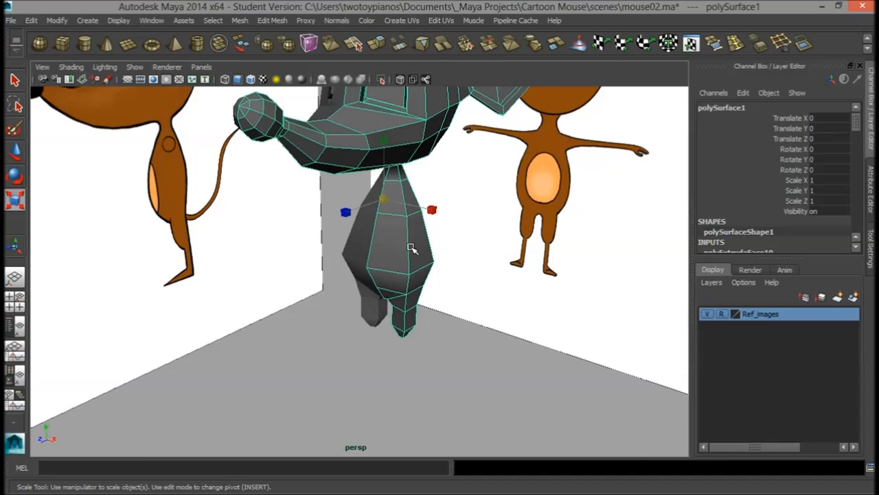
Preview the original body half smoothed and examine the torso and legs from underneath in the perspective view
key(3)
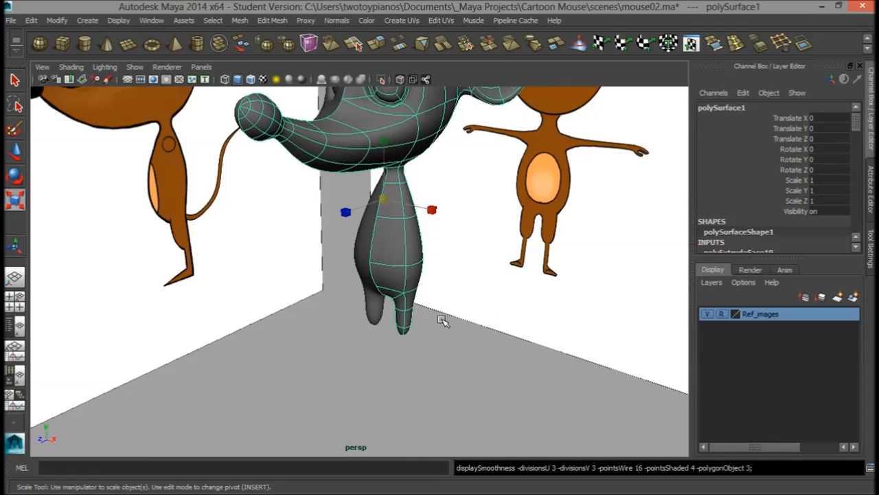
click(438, 373)
alt+drag(438, 373, 424, 197)
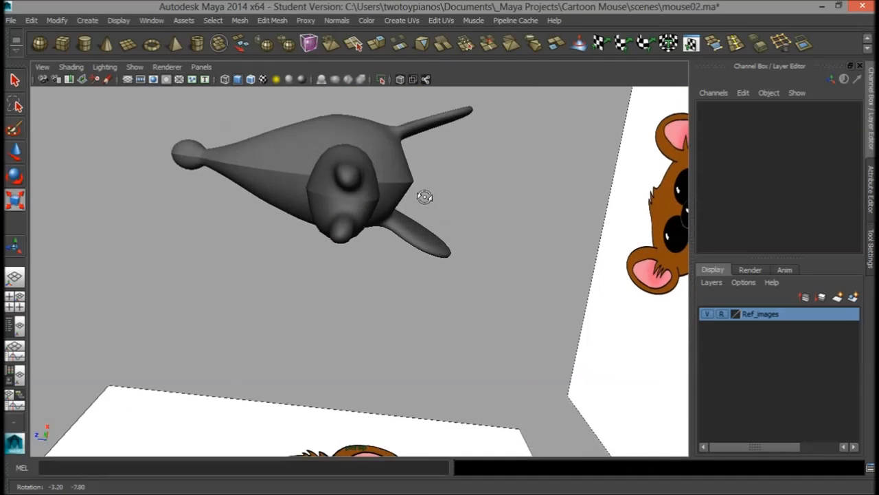
click(361, 180)
alt+right_drag(321, 187, 467, 188)
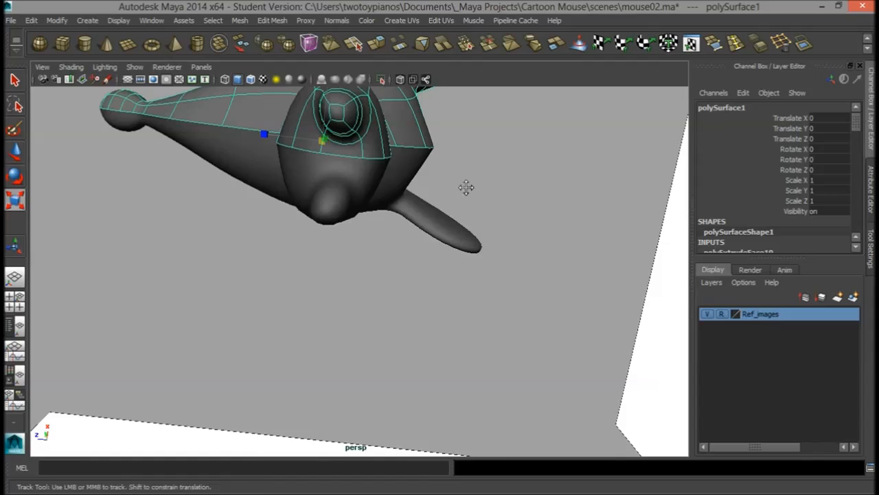
alt+middle_drag(467, 188, 467, 222)
Return the body to its unsmoothed display, select a short edge at the top of the original leg, and shift it slightly backward
key(1)
alt+drag(336, 177, 357, 220)
right_drag(357, 213, 359, 184)
click(357, 221)
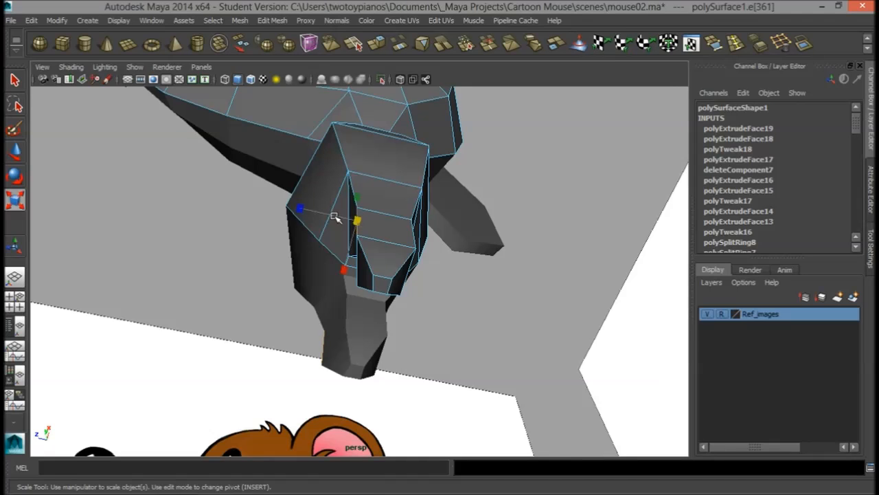
key(w)
drag(314, 209, 328, 216)
Reselect the short edge at the top of the original leg from another angle and adjust its position
alt+drag(386, 232, 385, 211)
alt+right_drag(383, 217, 364, 187)
click(375, 186)
click(340, 175)
alt+drag(486, 213, 460, 254)
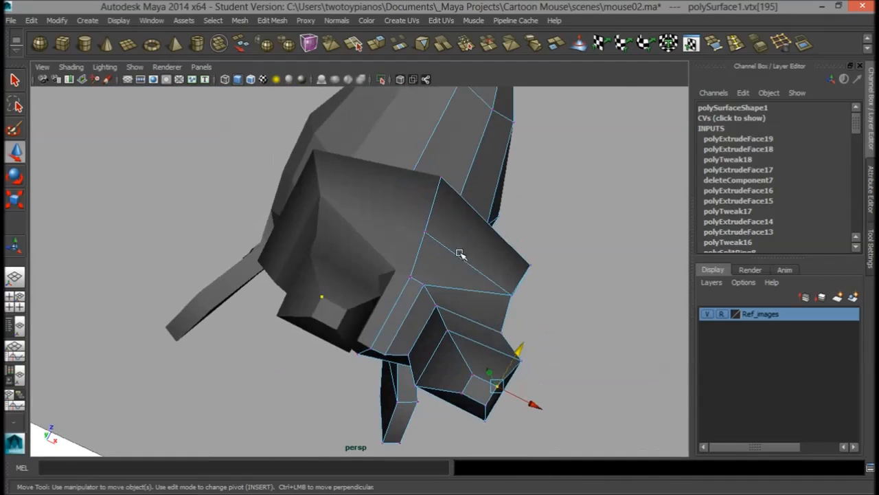
right_drag(439, 212, 440, 287)
right_drag(441, 183, 442, 183)
click(445, 306)
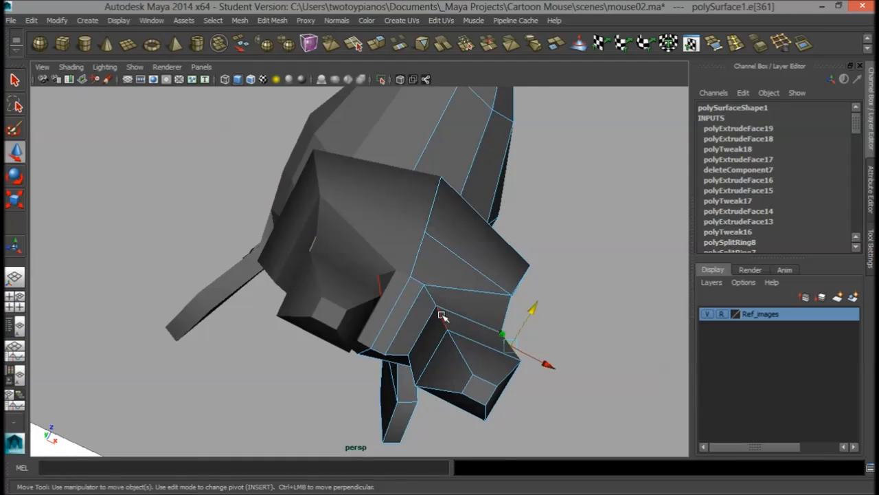
drag(460, 285, 339, 289)
Return to object mode and check the reshaped upper legs with the smoothed preview in perspective
mouse_move(381, 215)
alt+mouse_down()
mouse_move(376, 227)
mouse_move(366, 210)
alt+mouse_up()
right_drag(370, 210, 403, 195)
click(404, 197)
key(3)
alt+drag(428, 298, 457, 235)
alt+right_drag(386, 257, 470, 272)
alt+middle_drag(470, 273, 467, 225)
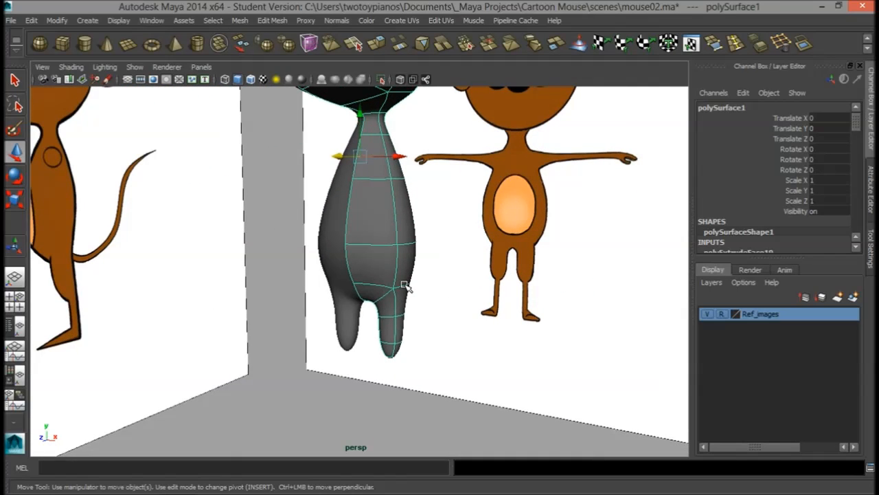
key(1)
Select the original leg's bottom face and extrude it down the front reference's shin to the sole in three sections
alt+drag(399, 330, 394, 246)
alt+right_drag(393, 267, 519, 280)
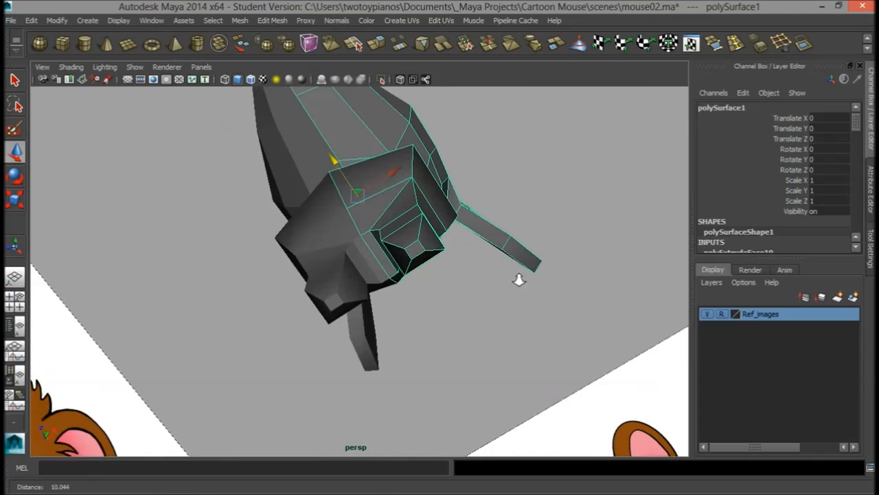
right_drag(410, 213, 413, 248)
click(415, 249)
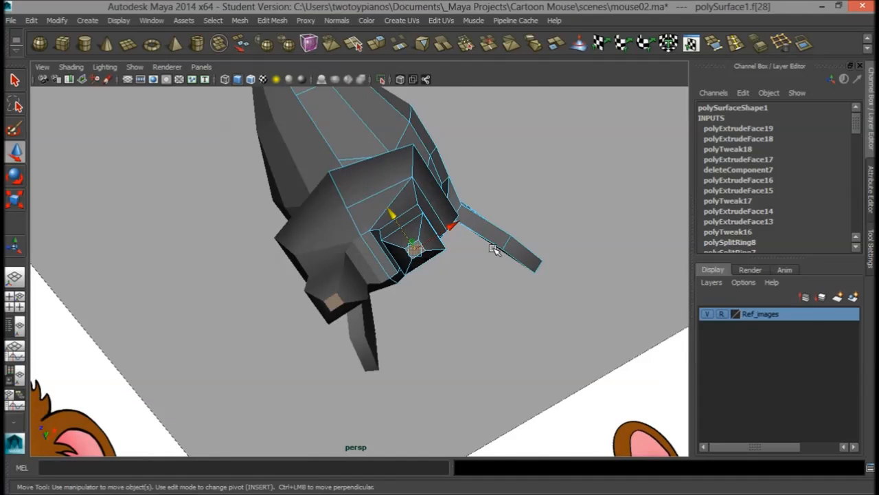
key(space)
key(space)
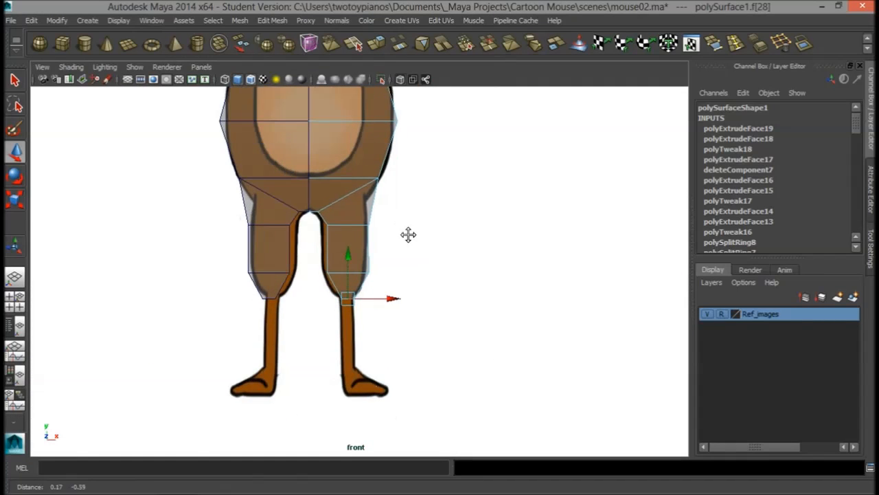
alt+middle_drag(408, 234, 405, 226)
click(382, 44)
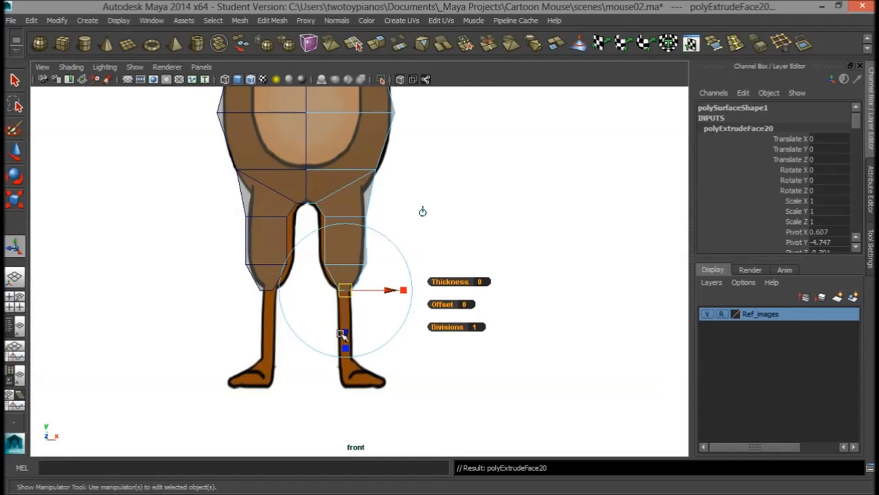
drag(349, 330, 345, 366)
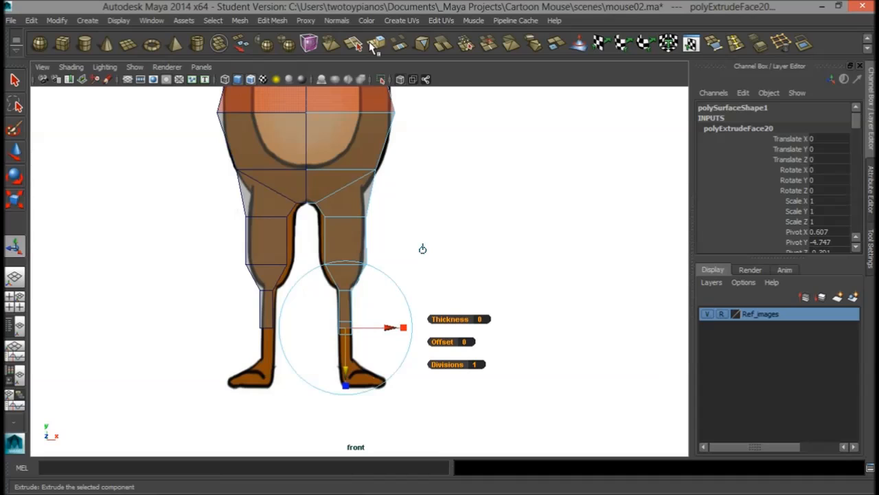
drag(345, 361, 348, 385)
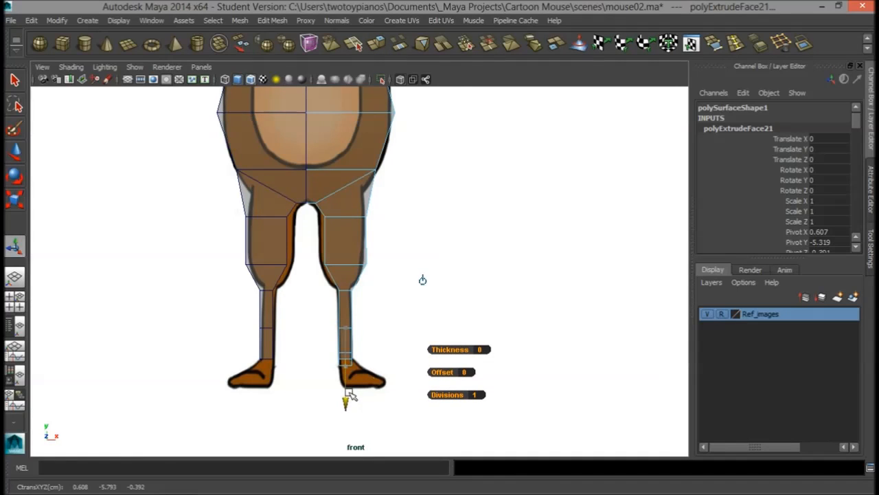
drag(346, 407, 348, 425)
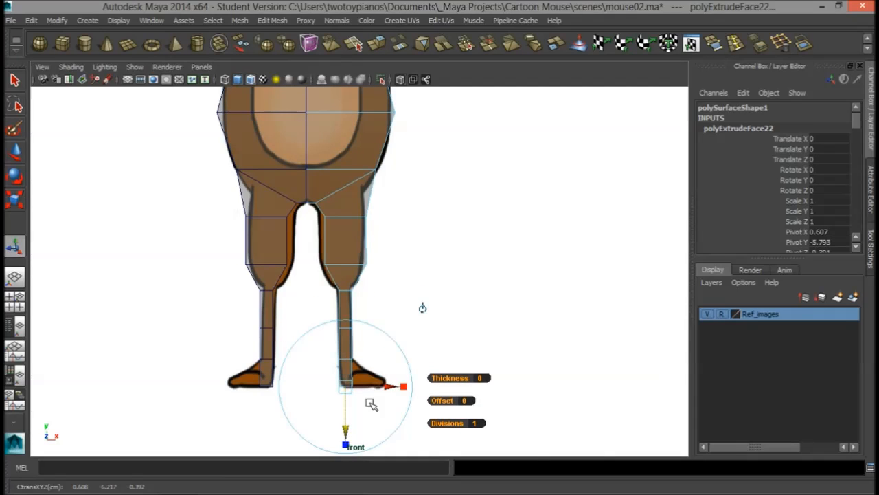
Select the front face of the lowest leg section in perspective and extrude it forward to start the foot
key(space)
key(space)
alt+drag(506, 226, 501, 299)
alt+middle_drag(501, 300, 514, 164)
alt+drag(409, 280, 453, 237)
alt+right_drag(453, 237, 463, 265)
click(402, 368)
alt+drag(417, 378, 412, 344)
key(ctrl+e)
drag(353, 357, 300, 355)
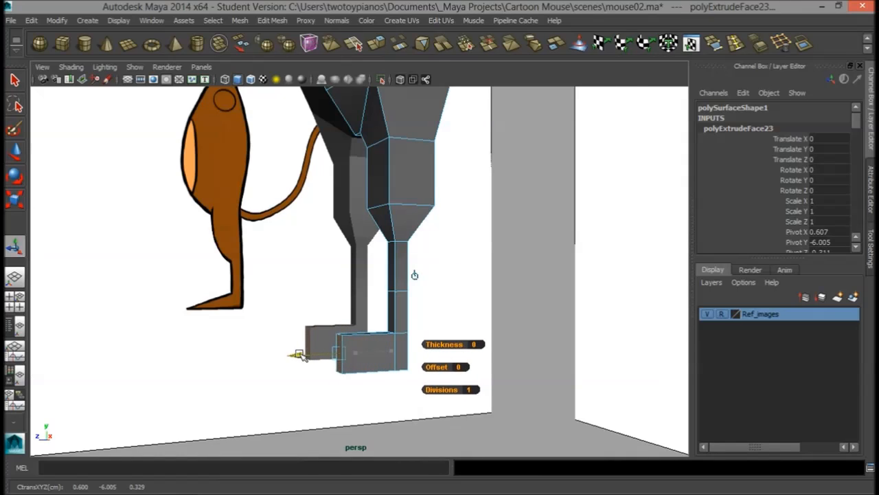
Lengthen the foot extrusion forward in the side view
key(space)
key(space)
key(f)
alt+right_drag(369, 123, 787, 270)
drag(325, 154, 254, 154)
Compare the extruded leg and foot with the whole character on the side reference
alt+right_drag(429, 129, 376, 115)
alt+middle_drag(376, 115, 360, 226)
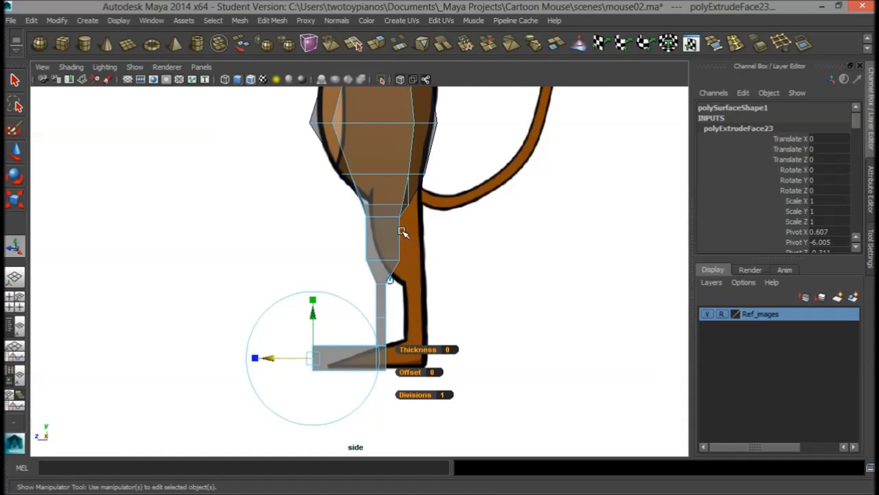
alt+right_drag(483, 308, 417, 309)
alt+middle_drag(416, 309, 445, 332)
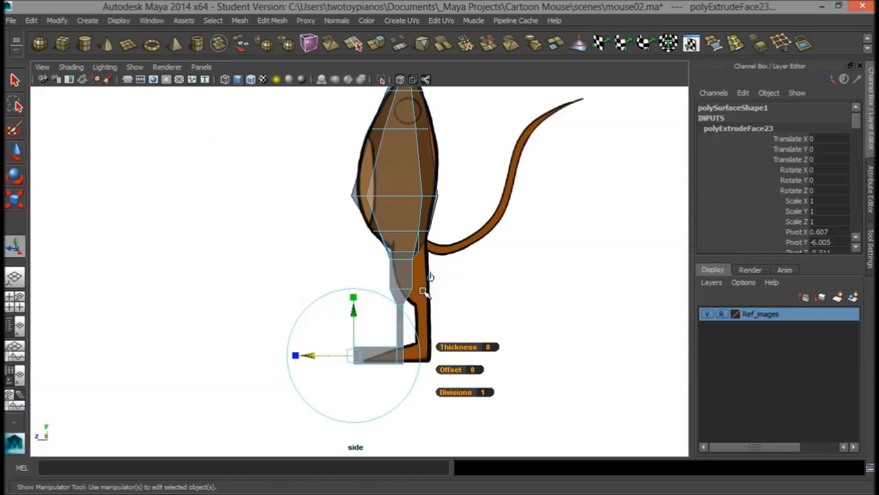
alt+right_drag(508, 247, 432, 281)
alt+middle_drag(432, 281, 435, 303)
alt+right_drag(435, 303, 410, 292)
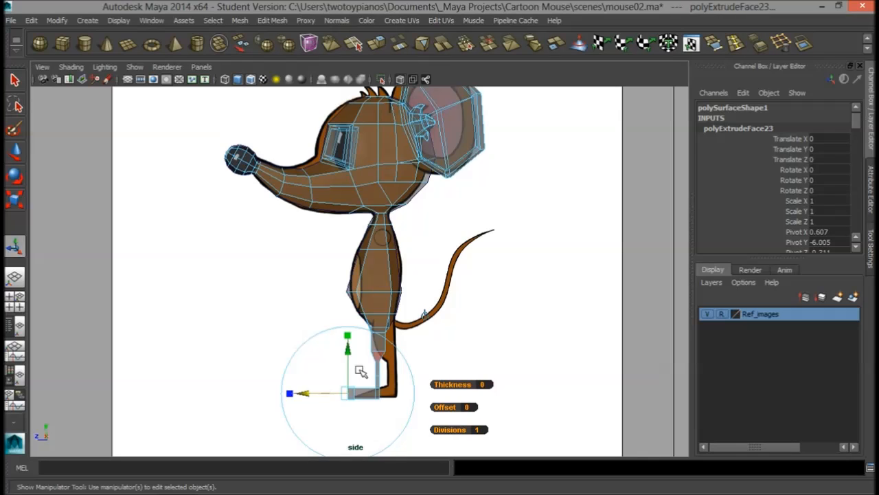
alt+right_drag(207, 384, 412, 330)
alt+middle_drag(413, 330, 456, 168)
alt+right_drag(456, 275, 534, 315)
alt+middle_drag(534, 315, 476, 285)
alt+right_drag(477, 285, 494, 310)
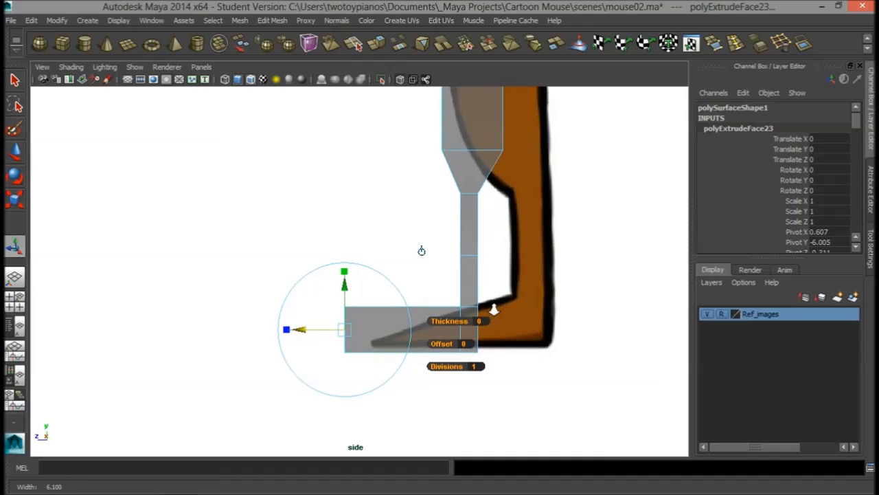
Select the upper vertices at the toe end of the foot and move them down to taper it like the side reference
right_drag(371, 315, 341, 315)
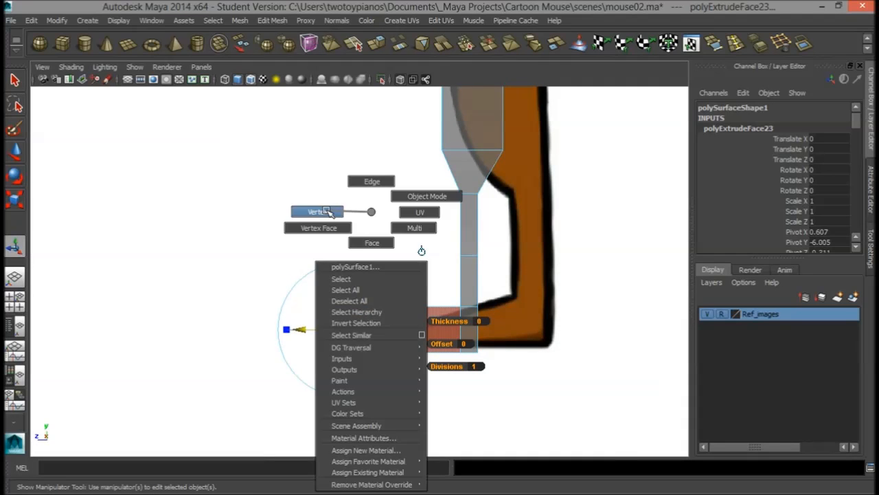
right_drag(328, 211, 329, 211)
drag(352, 315, 353, 314)
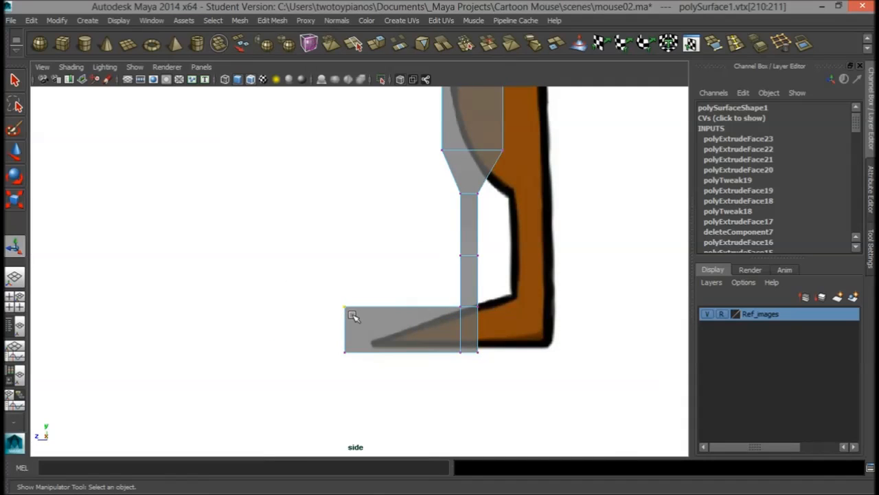
key(w)
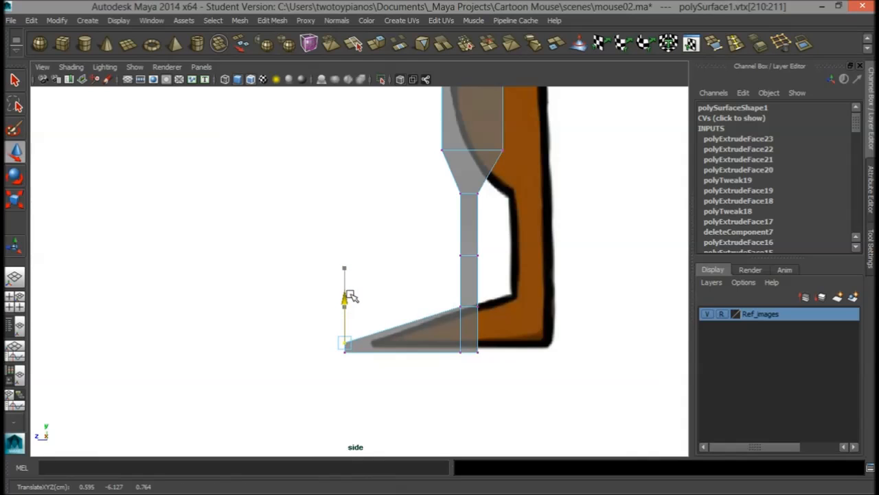
alt+right_drag(500, 289, 473, 267)
alt+middle_drag(472, 268, 430, 312)
Select the side faces of the original foot and heel in perspective and extrude them outward to widen the foot
key(space)
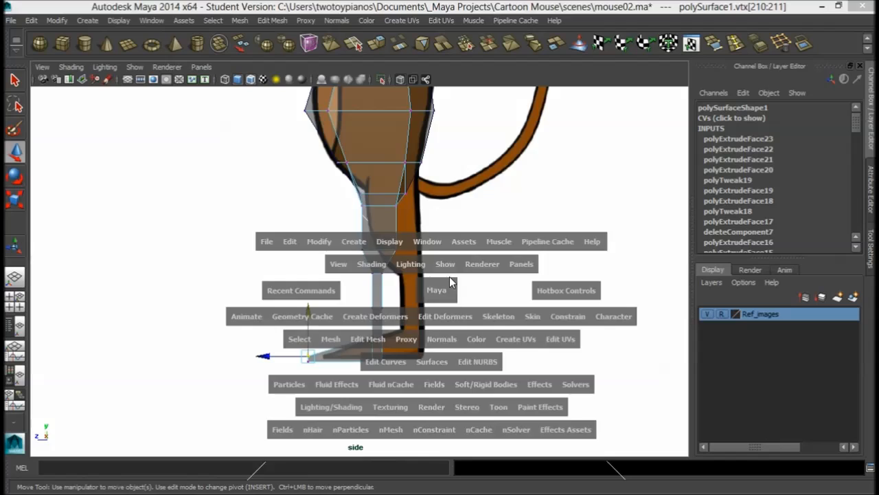
key(space)
alt+drag(457, 227, 522, 223)
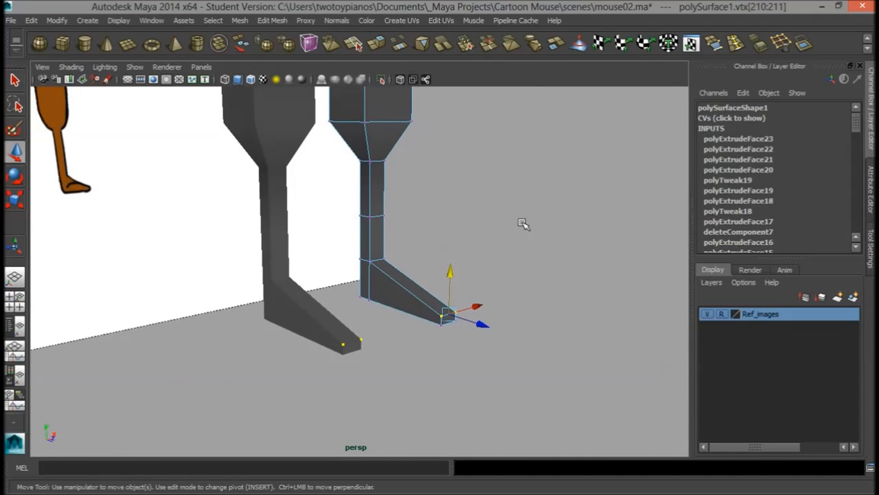
right_drag(403, 287, 395, 292)
right_drag(395, 243, 394, 243)
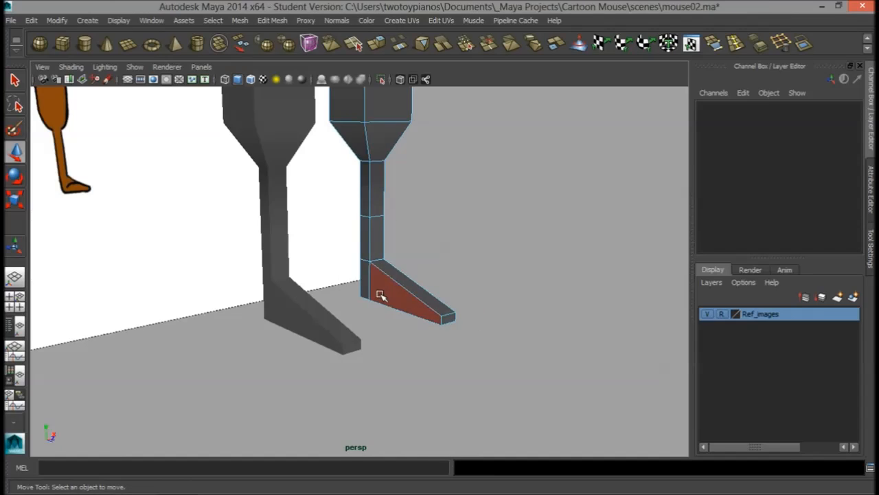
click(376, 292)
alt+drag(376, 292, 305, 310)
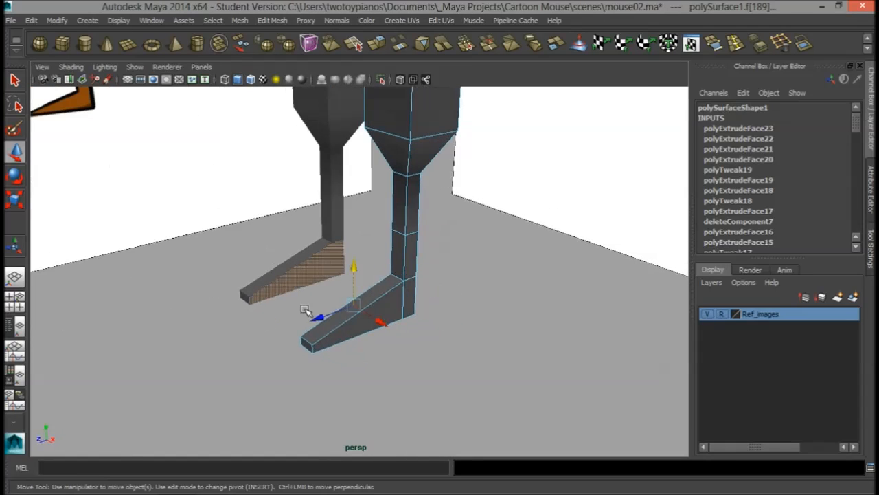
click(414, 298)
alt+drag(414, 298, 503, 322)
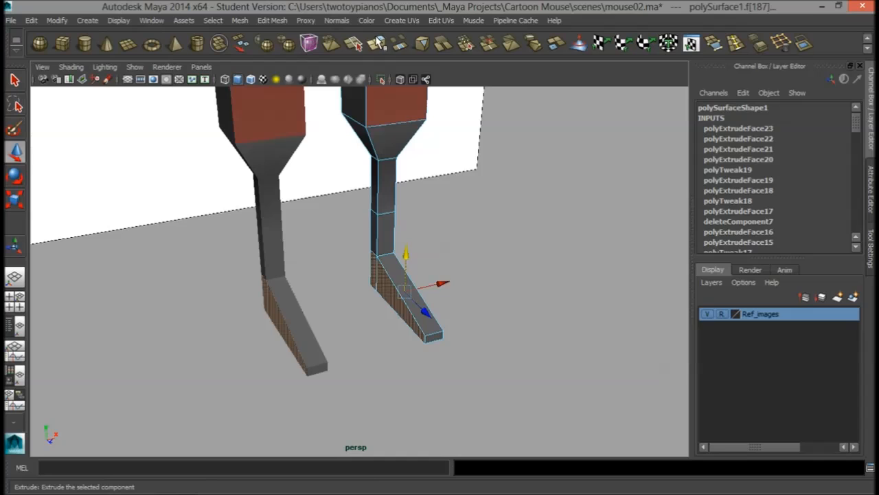
key(ctrl+e)
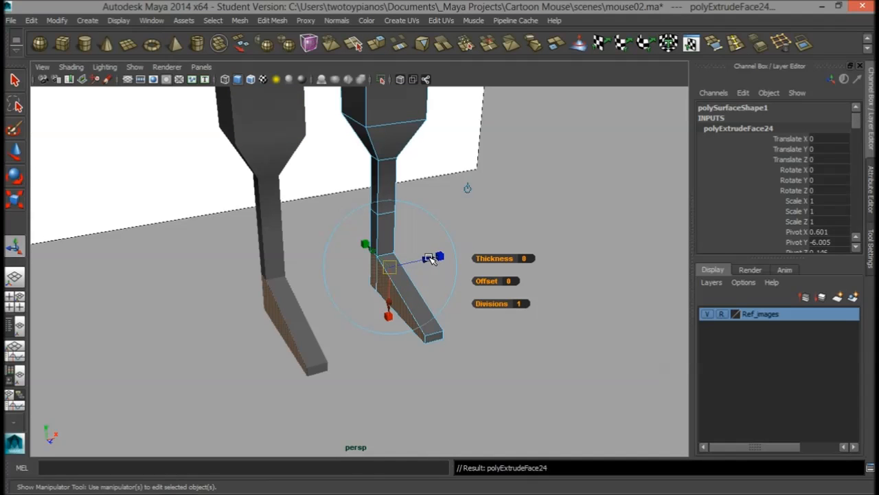
alt+drag(429, 287, 385, 300)
Return to object mode and examine the widened feet with the smoothed preview from the front and side
right_click(408, 180)
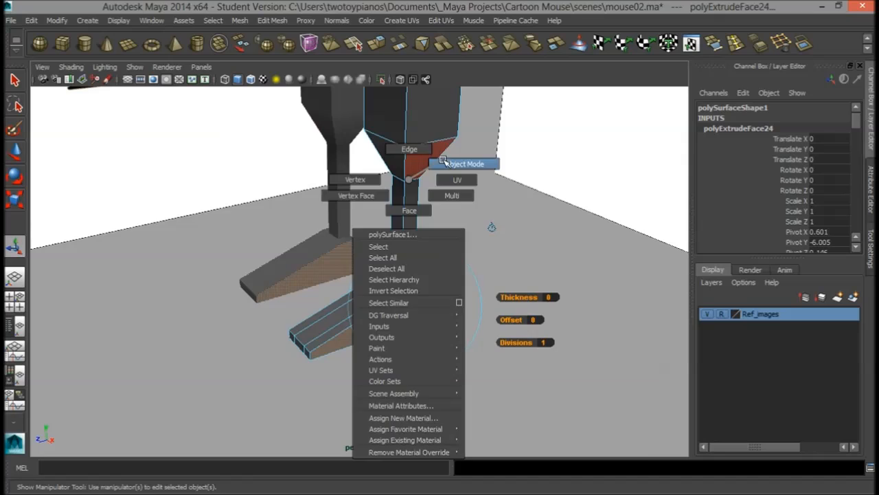
click(447, 164)
click(401, 201)
key(3)
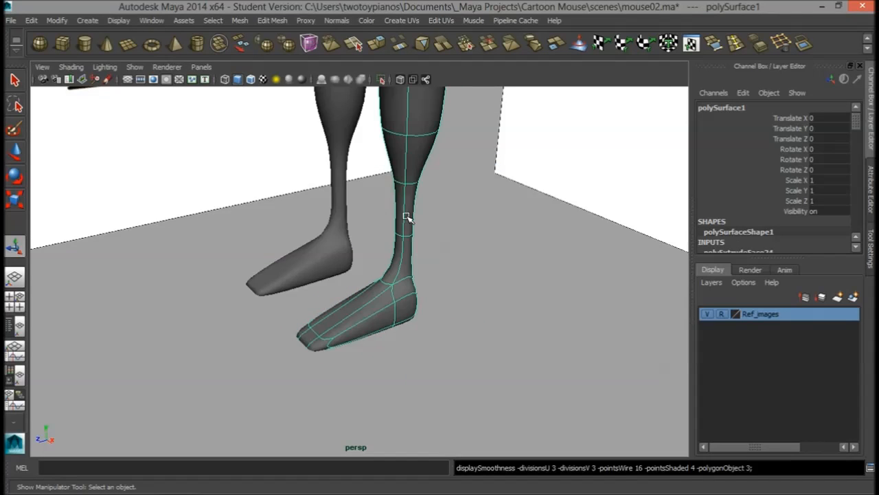
alt+drag(403, 257, 509, 285)
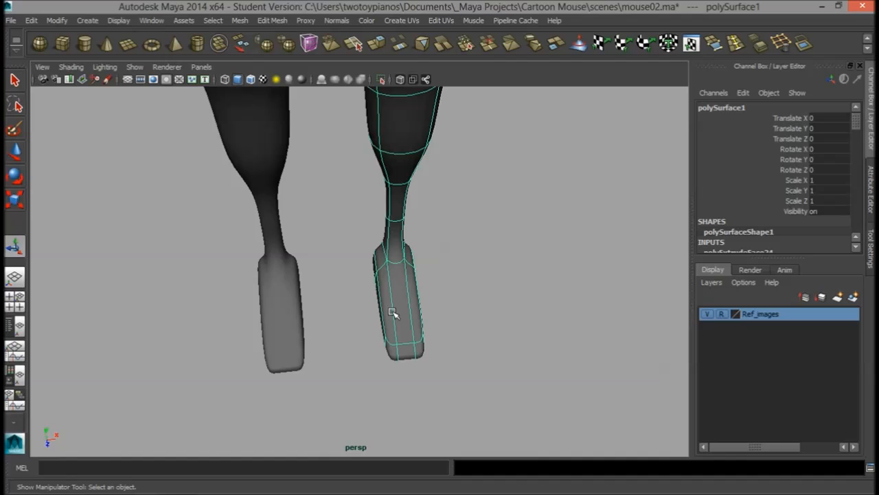
alt+drag(405, 314, 427, 284)
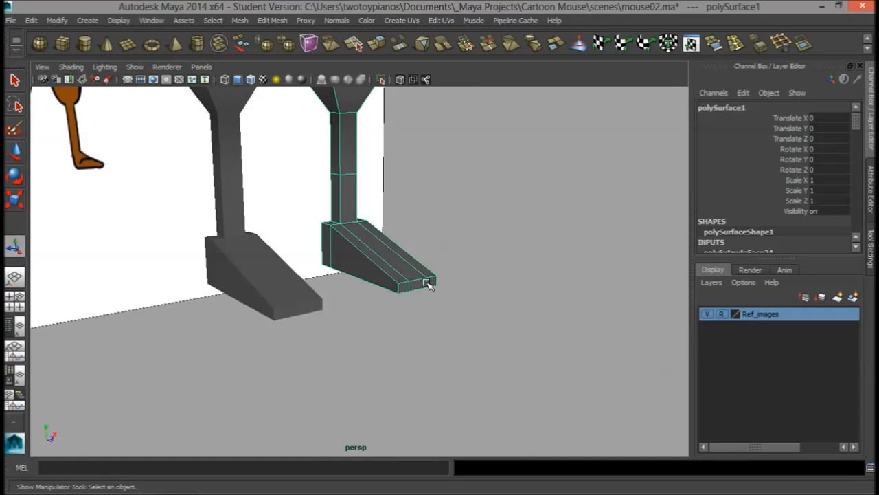
Select the two outer corner edges at the toe end of the foot and move them back to round the toe
right_drag(404, 293, 403, 183)
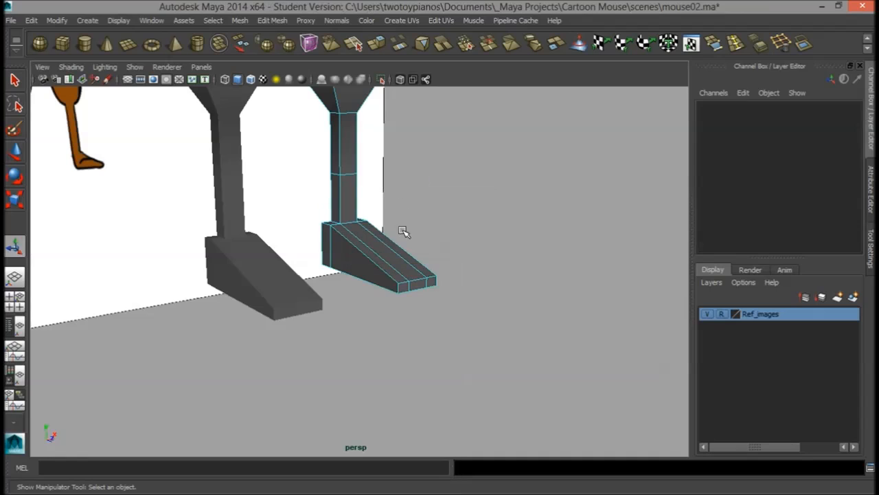
click(397, 290)
click(437, 281)
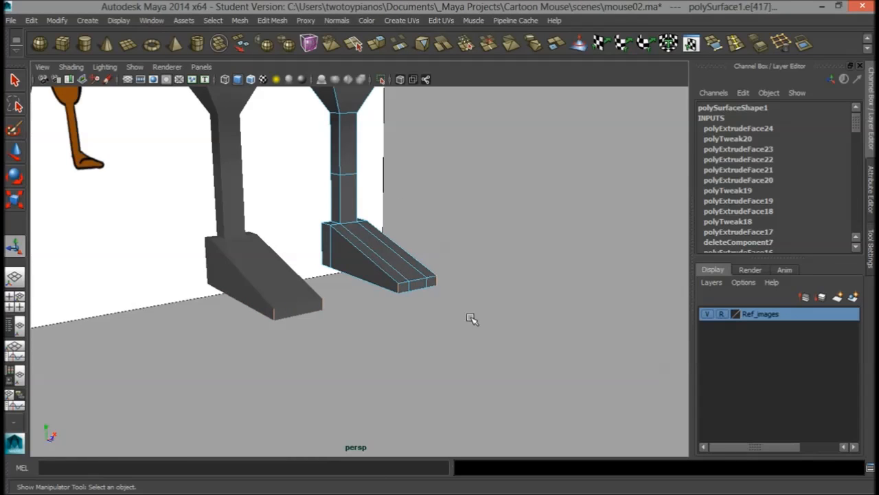
alt+drag(471, 320, 403, 355)
key(w)
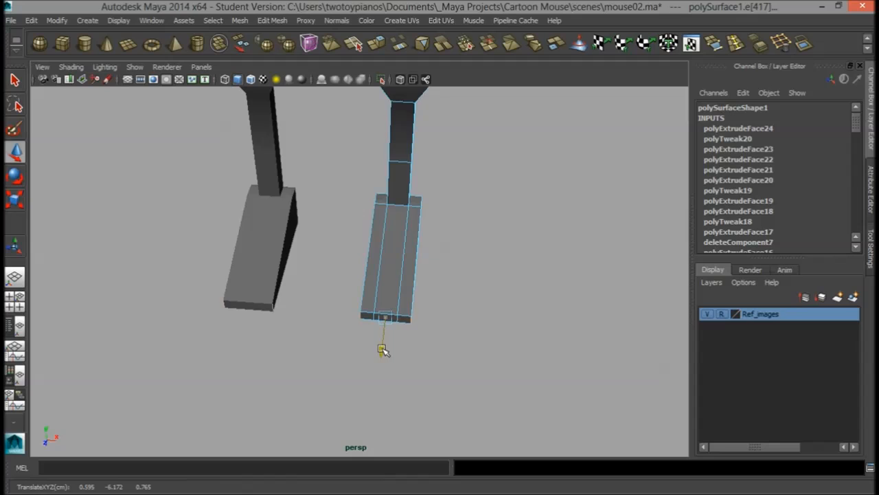
alt+drag(463, 283, 303, 190)
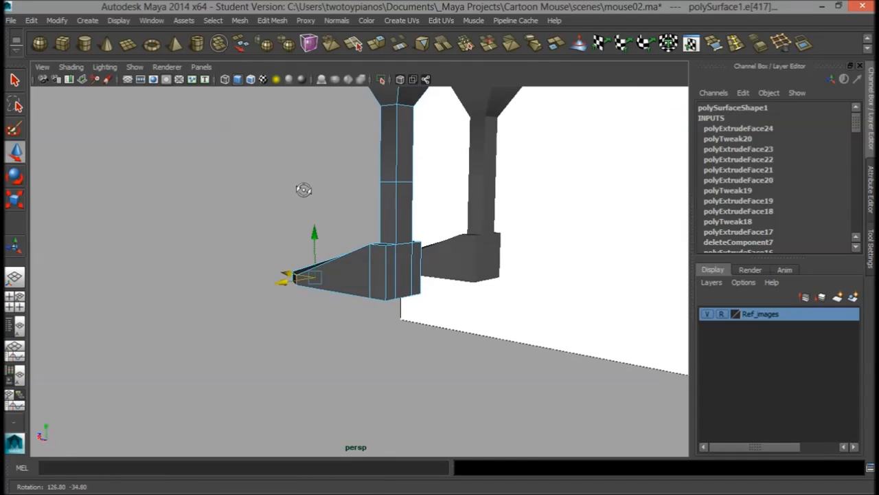
Select the two rear corner edges of the heel and move them forward to round the back of the foot
click(388, 263)
shift+click(421, 267)
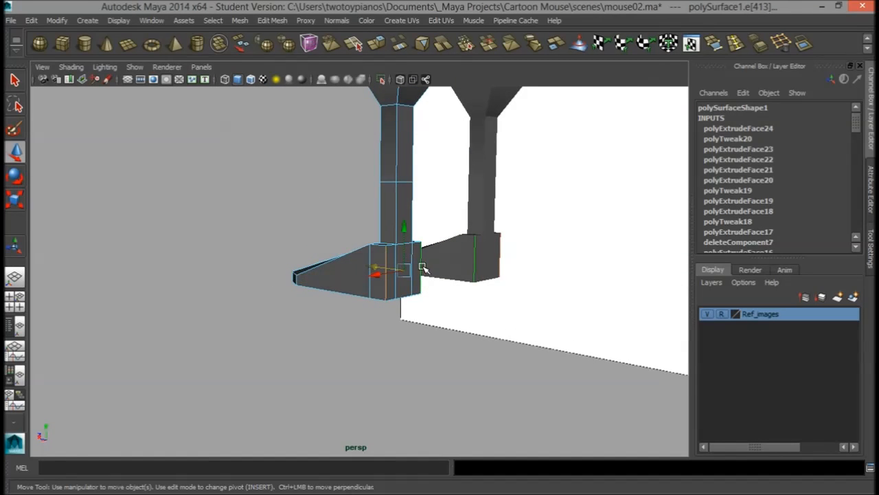
alt+drag(429, 273, 474, 326)
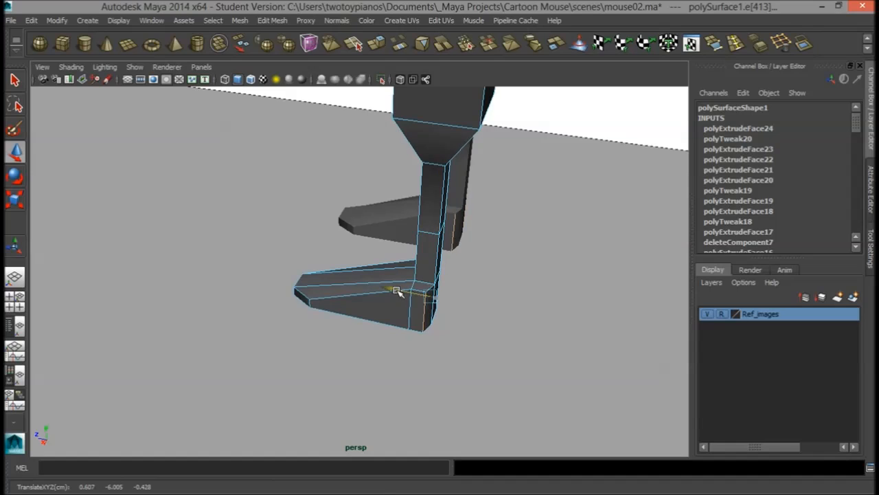
alt+drag(425, 330, 517, 352)
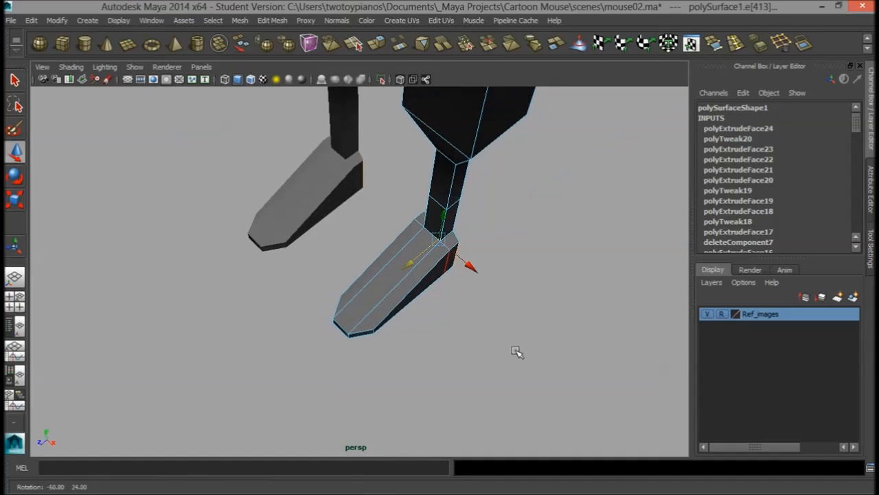
Select the vertical edges on both sides of the foot beside the heel and scale them across the foot's width
click(447, 262)
alt+drag(355, 270, 411, 265)
click(342, 218)
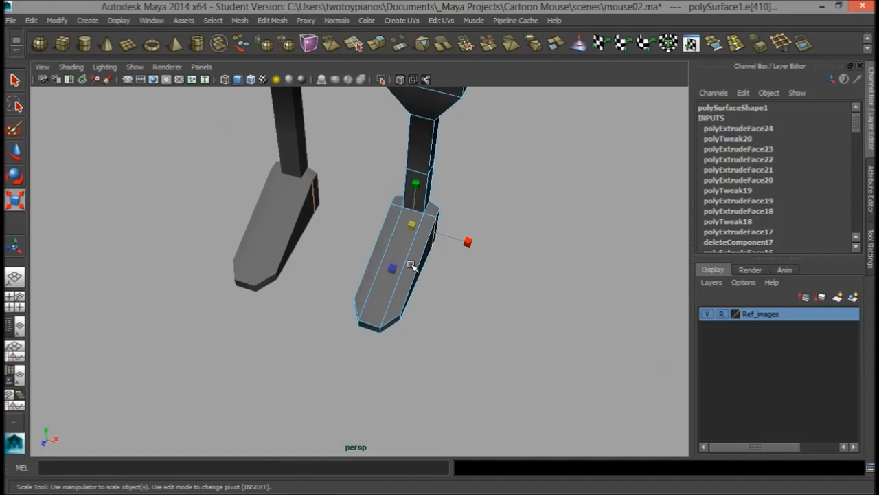
alt+drag(484, 246, 484, 217)
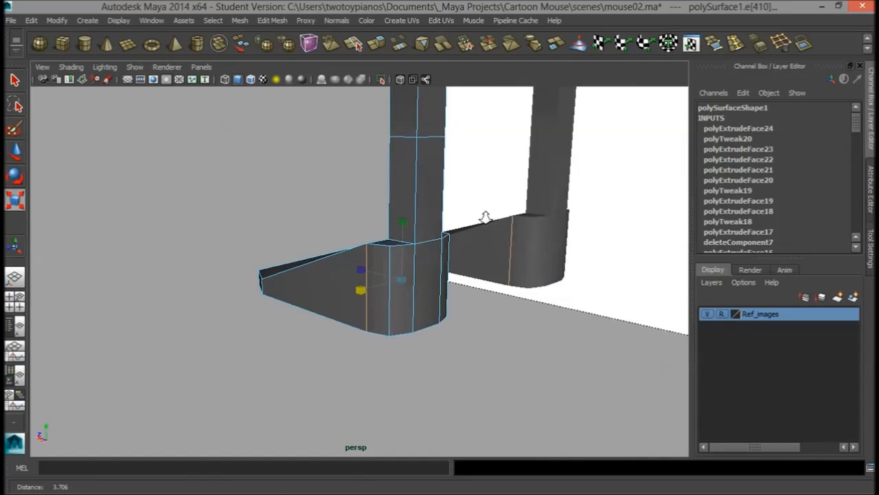
Select the outer top edges on both sides of the heel and move them down to slope the foot below the ankle
alt+right_drag(486, 217, 482, 223)
click(389, 239)
alt+drag(511, 253, 358, 285)
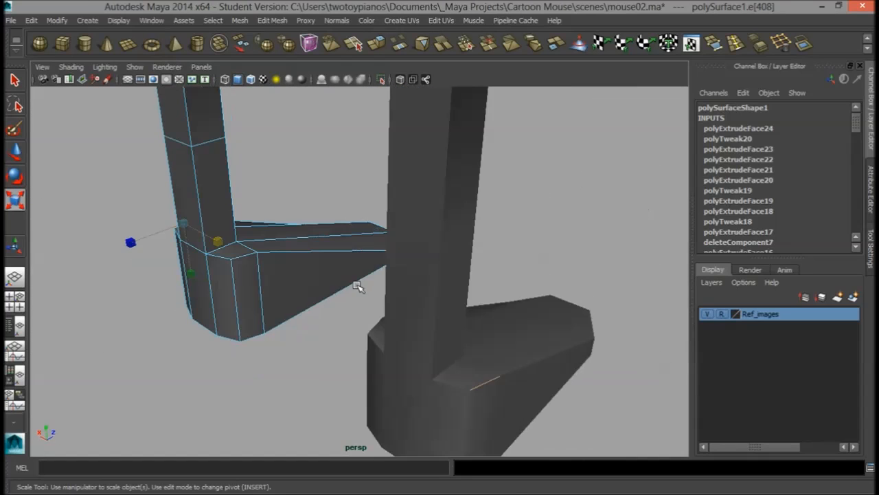
shift+click(248, 256)
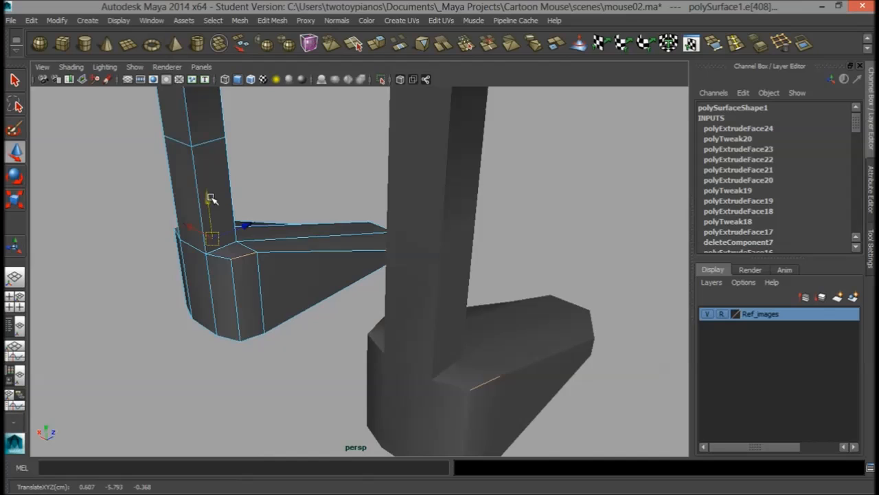
alt+drag(213, 211, 439, 138)
Return to object mode and examine the rounded feet with the smoothed preview against the side reference
right_drag(428, 124, 455, 114)
click(408, 267)
alt+drag(408, 267, 349, 312)
key(3)
click(443, 314)
alt+drag(443, 314, 237, 254)
alt+right_drag(232, 290, 587, 316)
alt+middle_drag(587, 316, 543, 247)
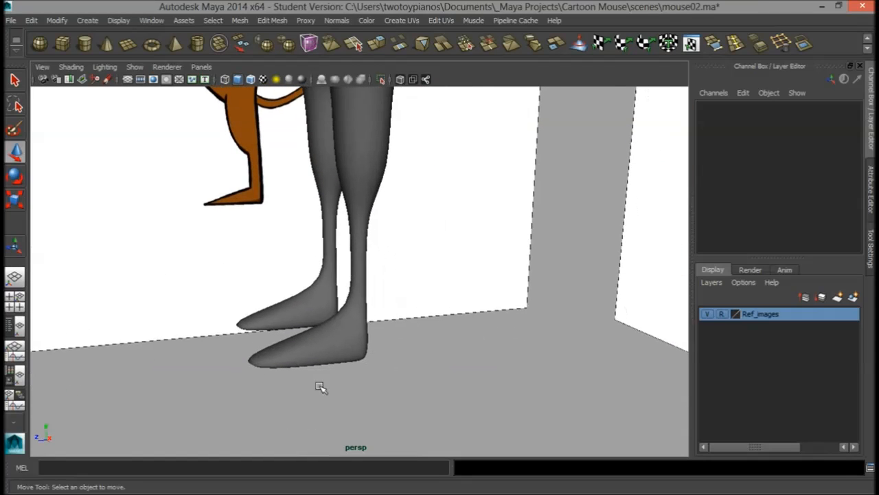
Turn off the smoothed preview, select the back faces of the heel, extrude them backward and scale the new end
click(326, 342)
key(1)
alt+drag(350, 350, 365, 381)
right_click(365, 381)
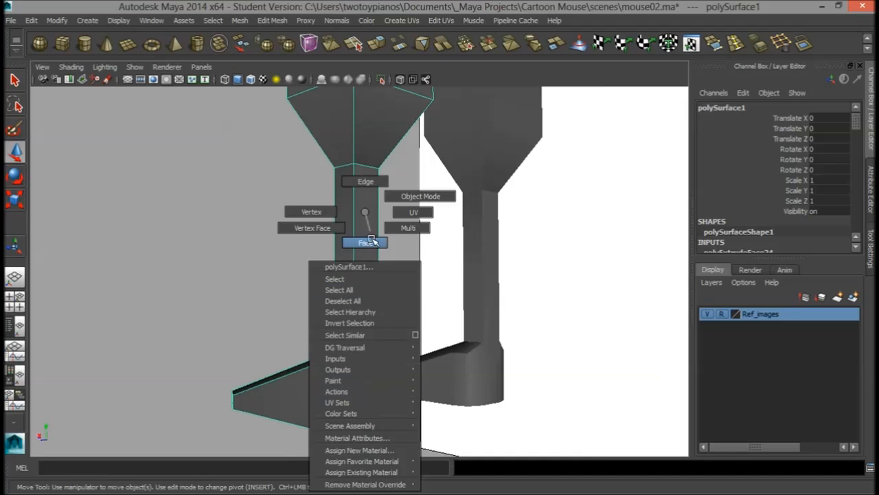
right_drag(371, 240, 367, 242)
click(347, 384)
click(377, 388)
alt+drag(382, 390, 426, 412)
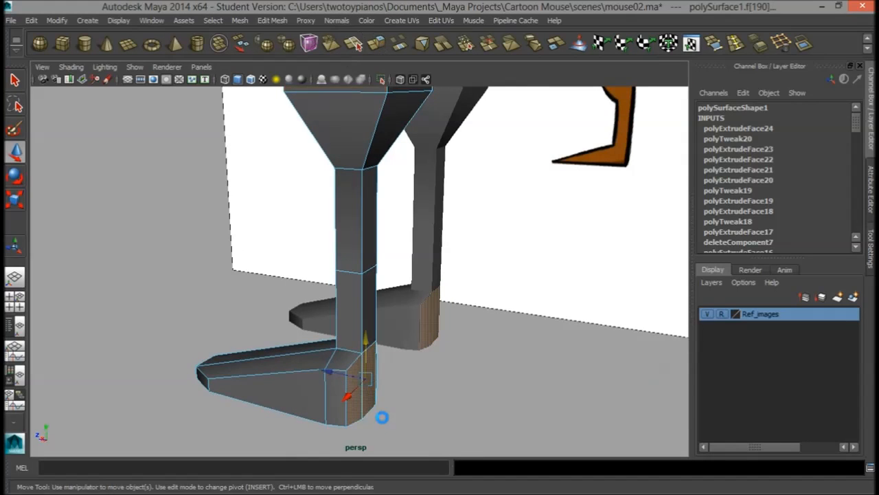
key(ctrl+e)
drag(400, 386, 313, 394)
key(r)
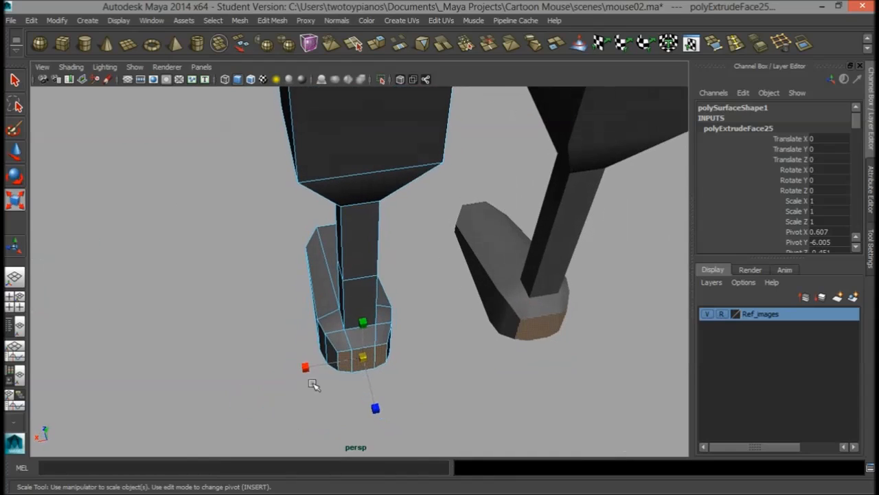
alt+drag(320, 364, 438, 292)
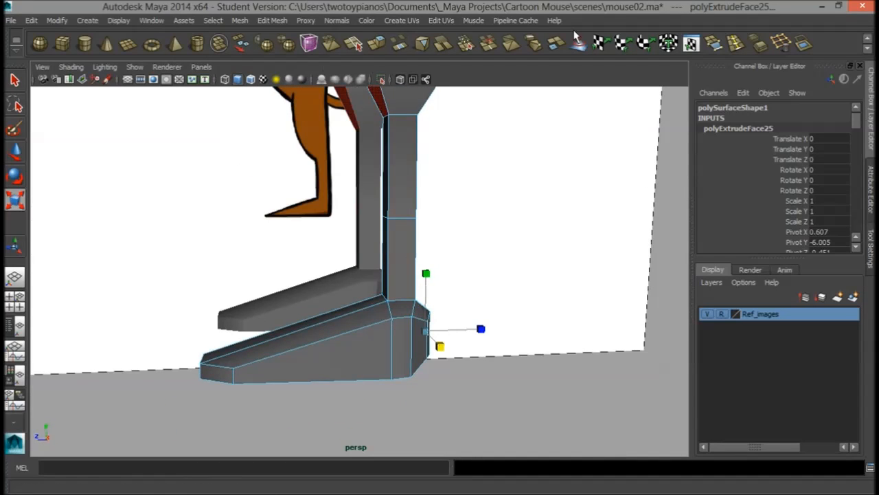
Insert an edge loop across the foot just in front of the ankle
click(733, 43)
mouse_move(373, 338)
mouse_down()
mouse_move(371, 330)
mouse_move(381, 338)
mouse_up()
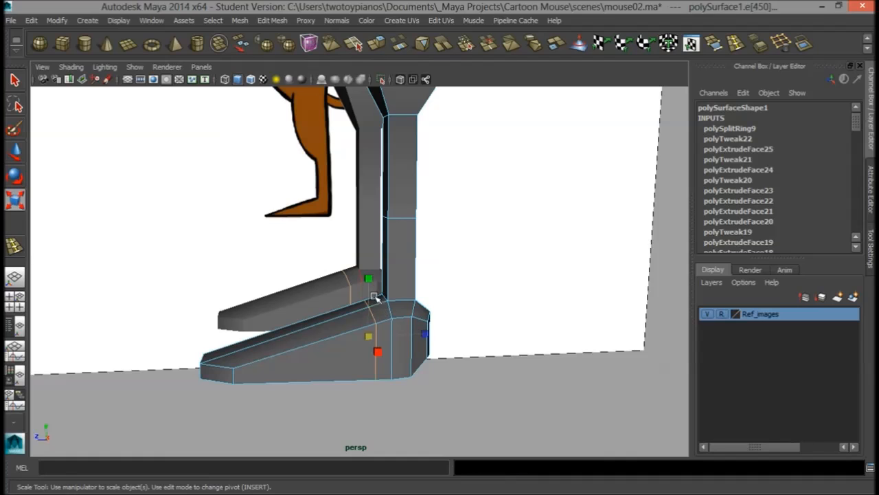
alt+drag(397, 349, 419, 346)
Return to object mode and examine the foot's new heel and ankle shape with the smoothed preview
right_click(402, 318)
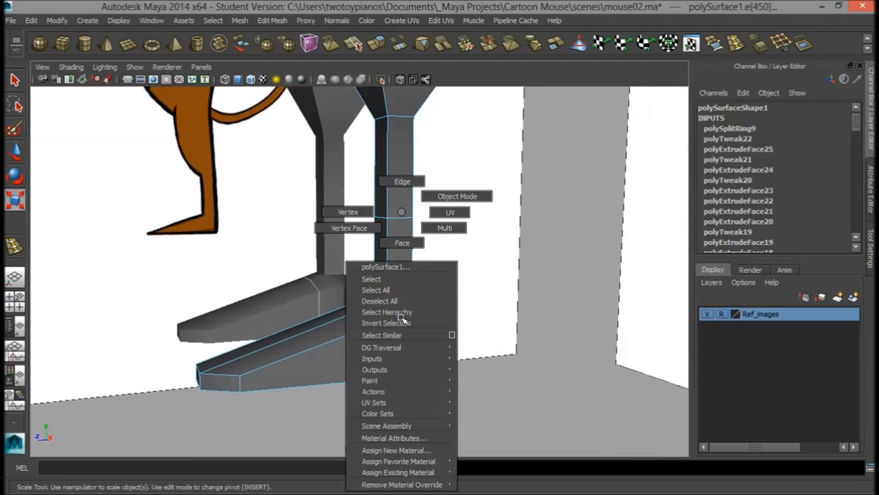
click(445, 197)
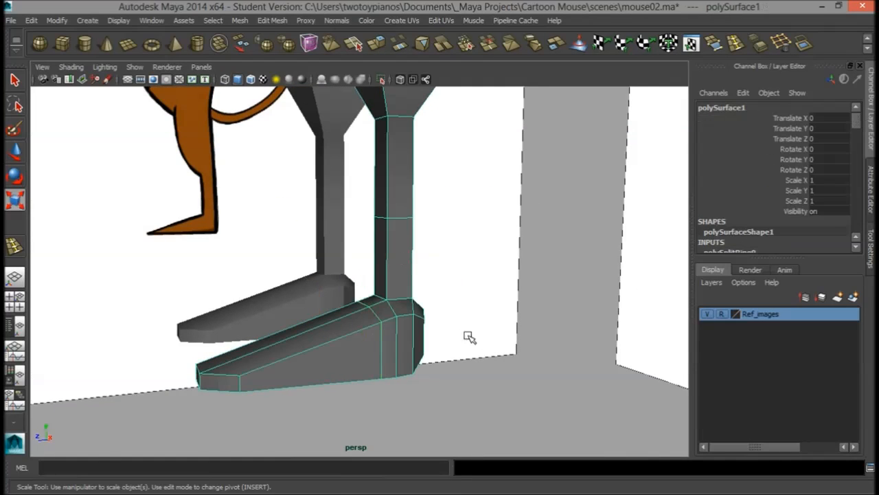
key(3)
alt+drag(551, 312, 298, 314)
alt+right_drag(298, 314, 437, 332)
alt+middle_drag(356, 327, 402, 289)
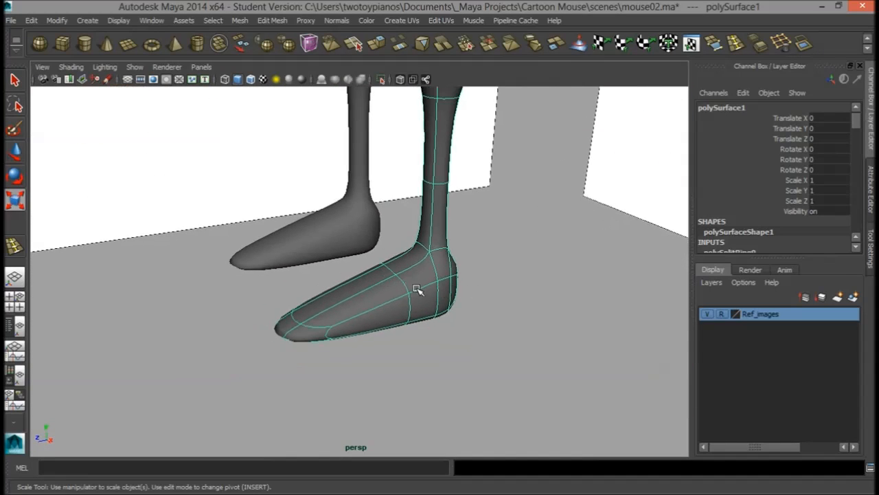
Turn off the smoothed preview, insert an edge loop across the foot near the toes and leave component mode
key(1)
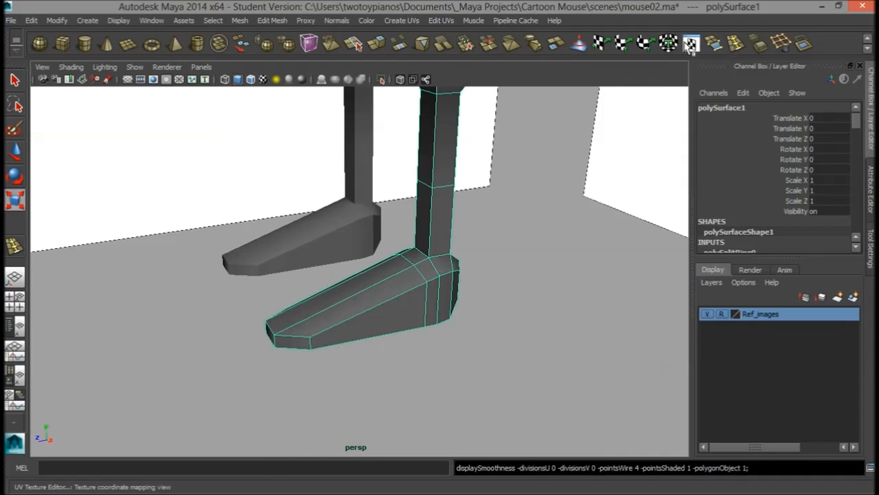
click(734, 47)
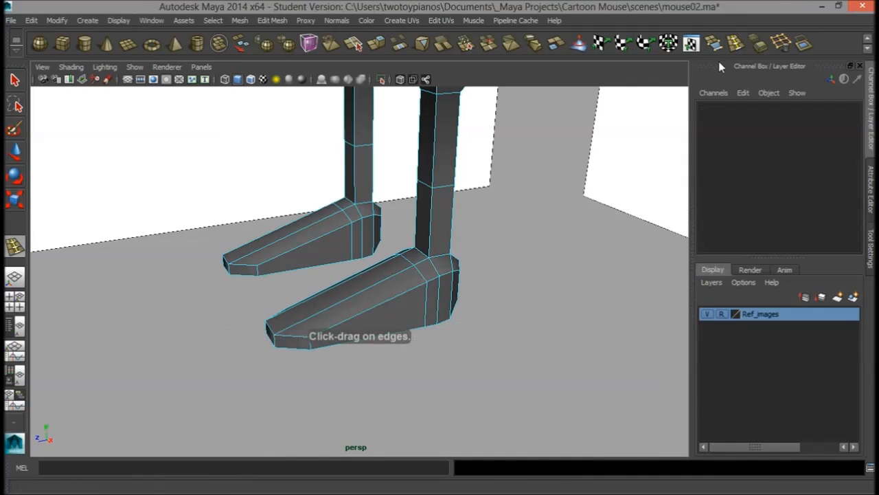
click(343, 324)
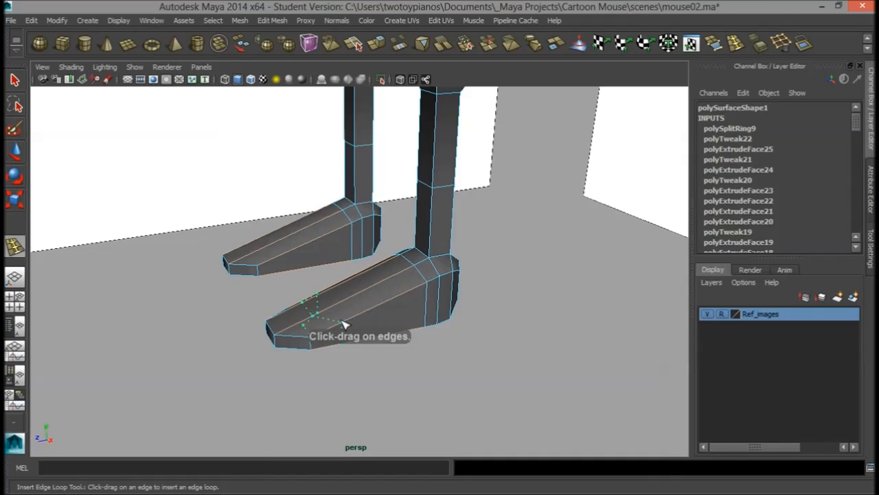
alt+drag(324, 418, 406, 309)
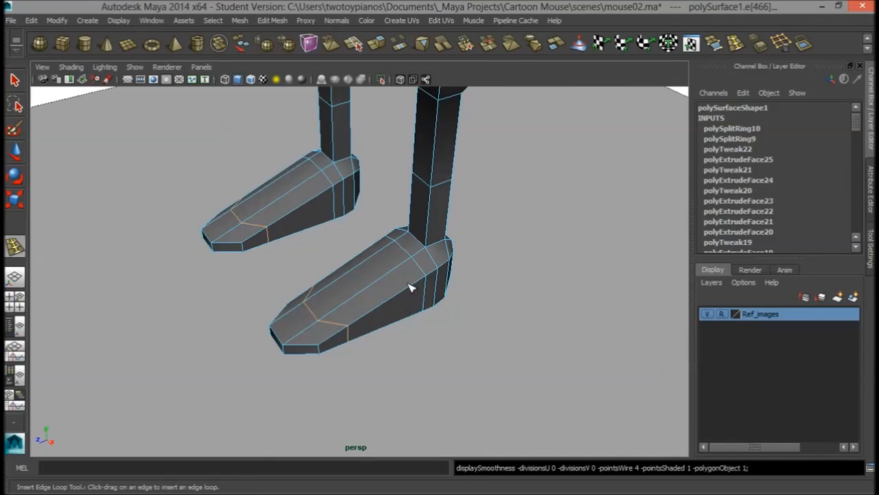
right_drag(407, 212, 433, 253)
right_drag(447, 203, 447, 201)
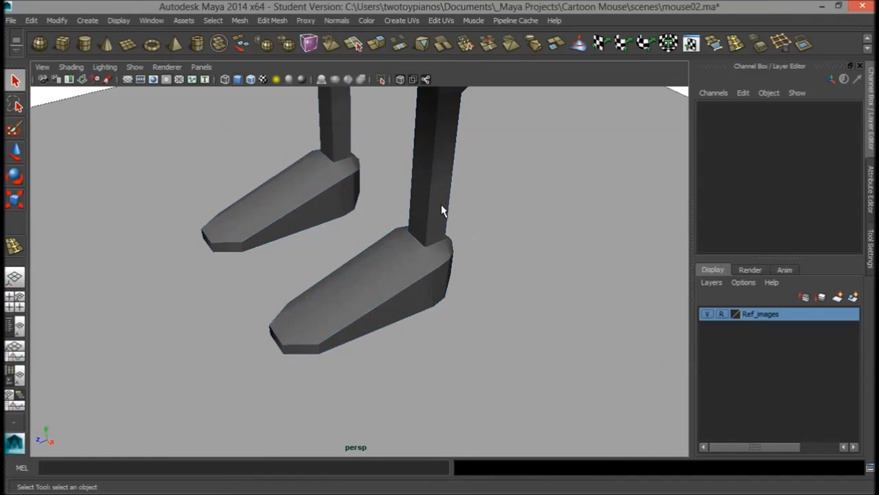
Examine the smoothed feet and the whole body against the front and side references
click(421, 293)
key(3)
alt+drag(526, 300, 510, 257)
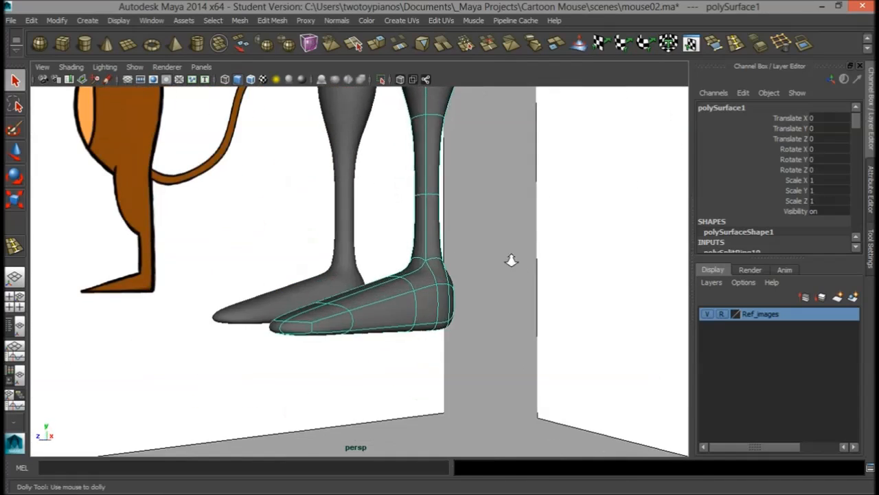
alt+right_drag(510, 257, 263, 262)
alt+drag(263, 262, 409, 275)
alt+middle_drag(410, 275, 379, 316)
alt+right_drag(281, 314, 530, 285)
alt+middle_drag(456, 274, 473, 291)
alt+drag(473, 291, 373, 281)
In the side view, move the torso edge loop below the shoulder circle down and scale it wider to match the reference outline
key(space)
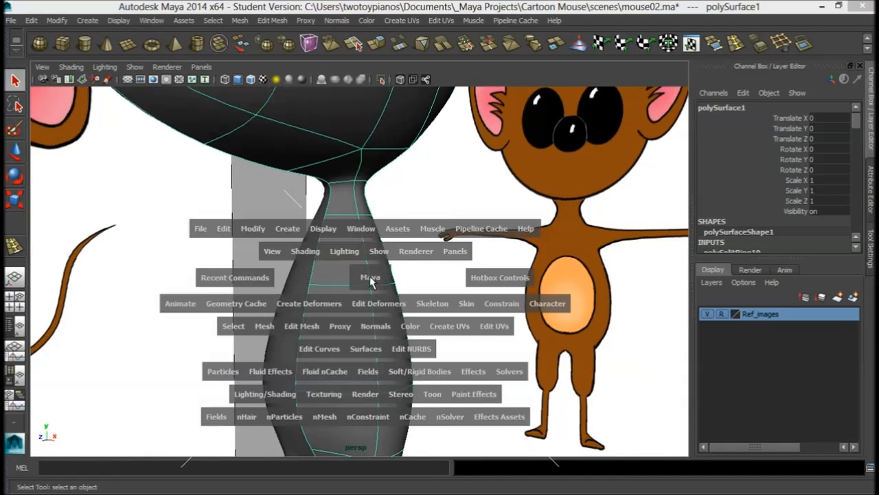
key(space)
alt+middle_drag(434, 230, 434, 229)
alt+middle_drag(426, 287, 422, 304)
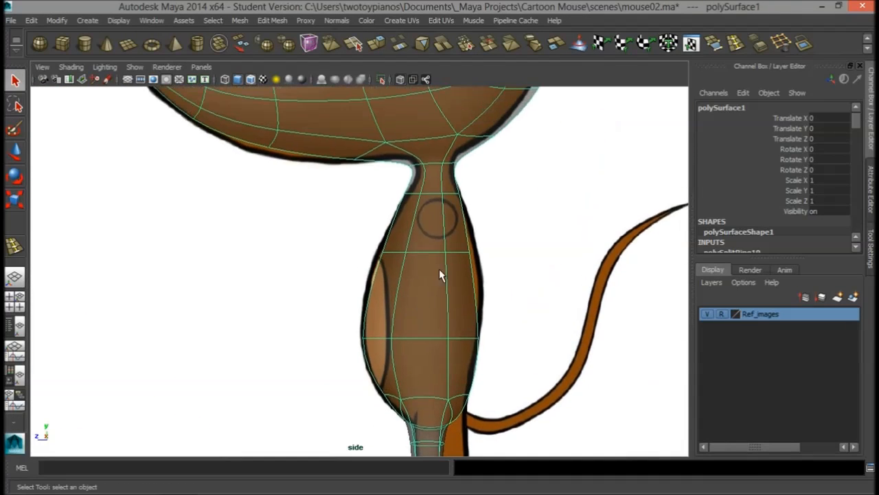
scroll(478, 239, up, 5)
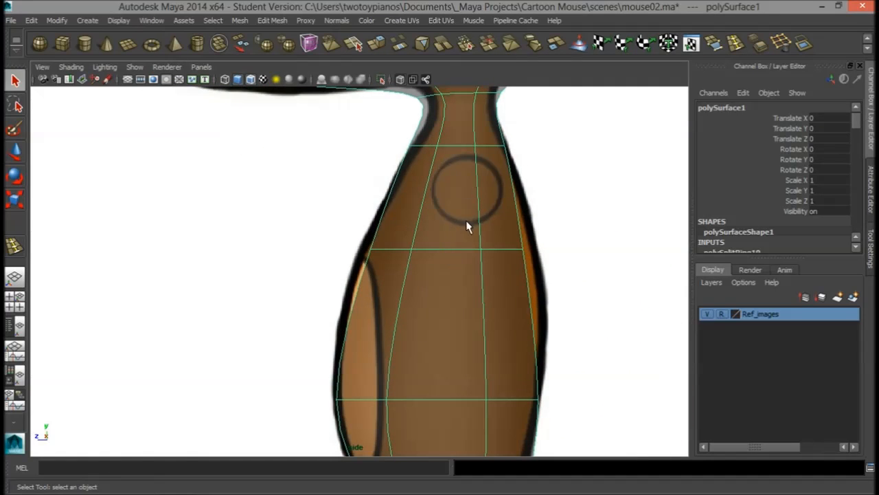
right_drag(454, 224, 447, 182)
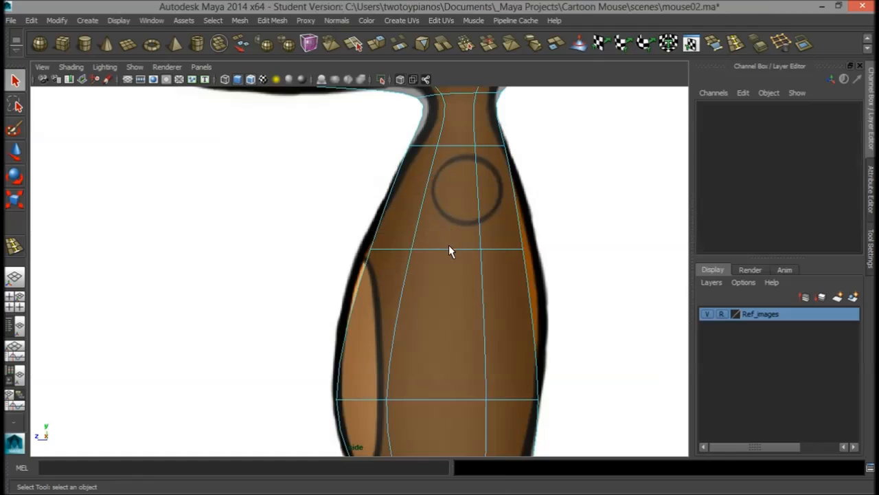
click(448, 249)
key(w)
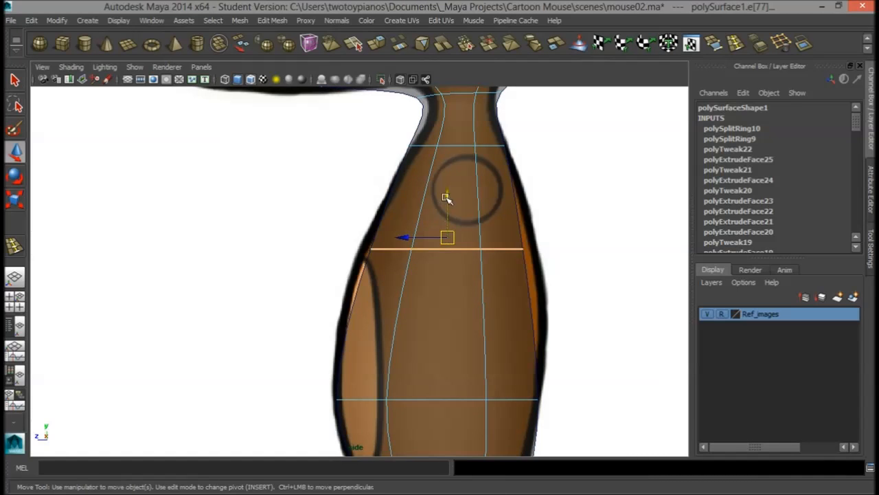
drag(446, 195, 447, 222)
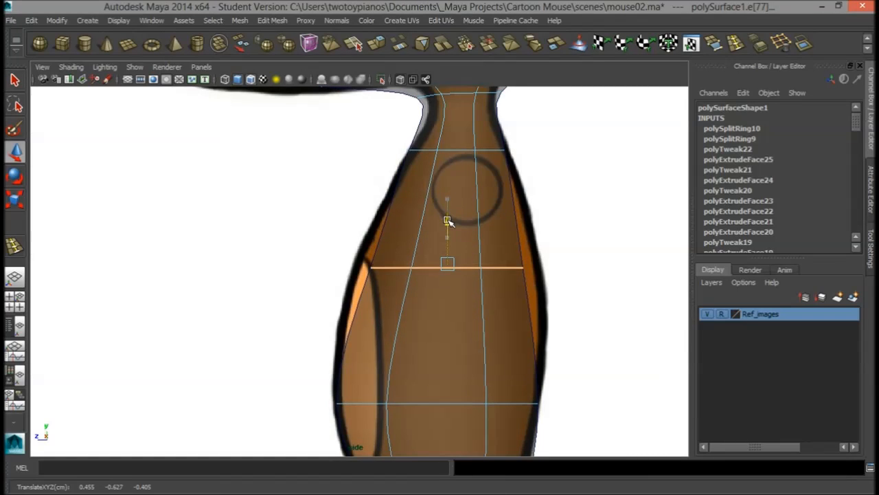
key(r)
drag(383, 266, 372, 269)
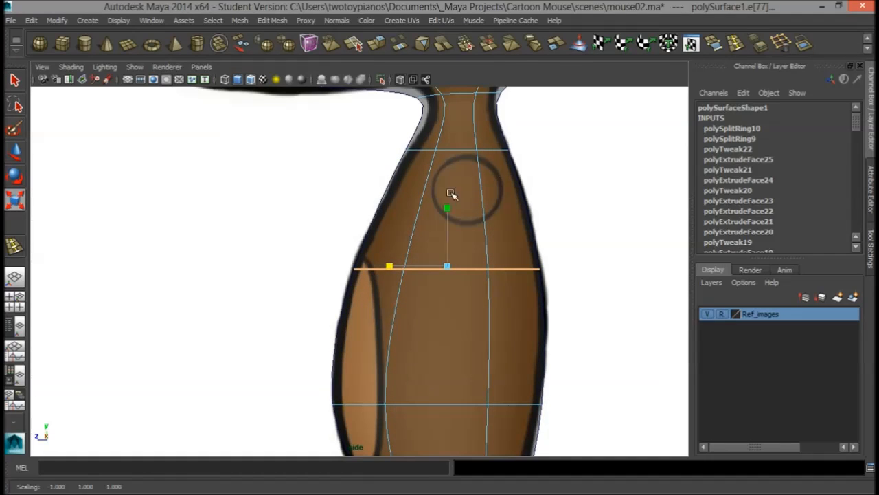
Insert an edge loop around the upper torso across the lower part of the shoulder circle
click(736, 43)
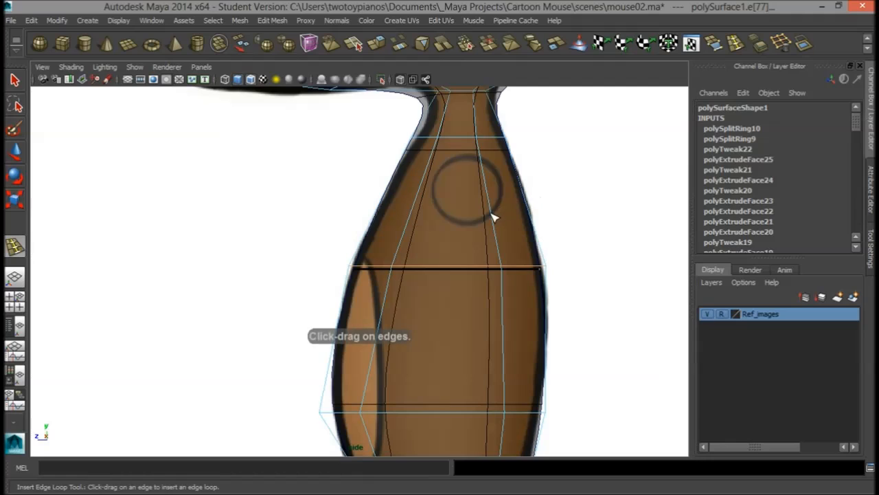
drag(492, 214, 492, 222)
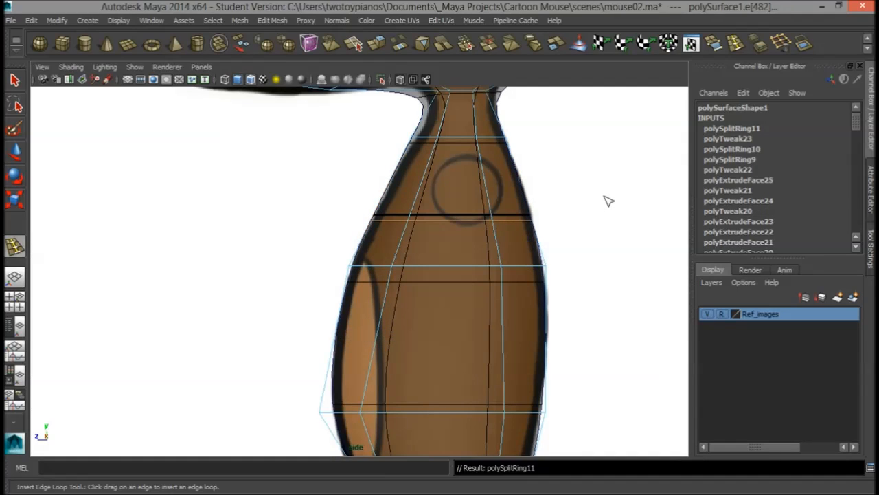
Turn off the smoothed preview and move the upper torso edge loop down to the top of the shoulder circle
key(1)
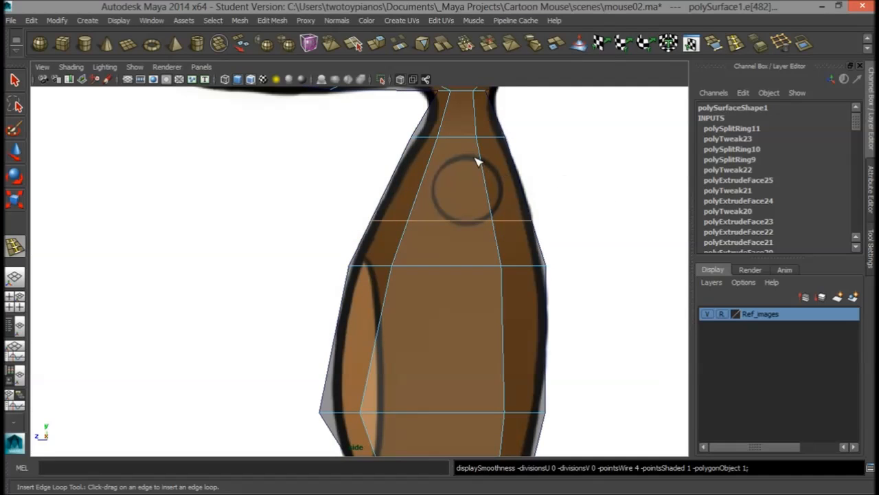
key(q)
click(463, 138)
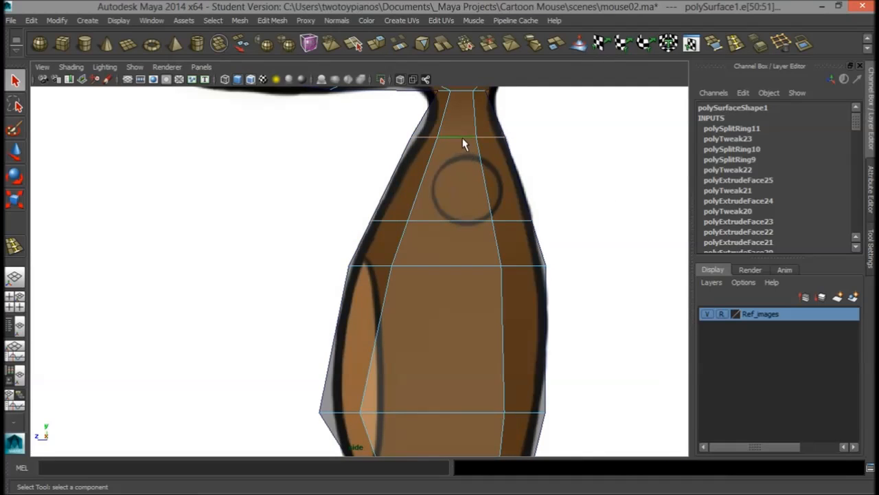
key(w)
drag(462, 95, 464, 112)
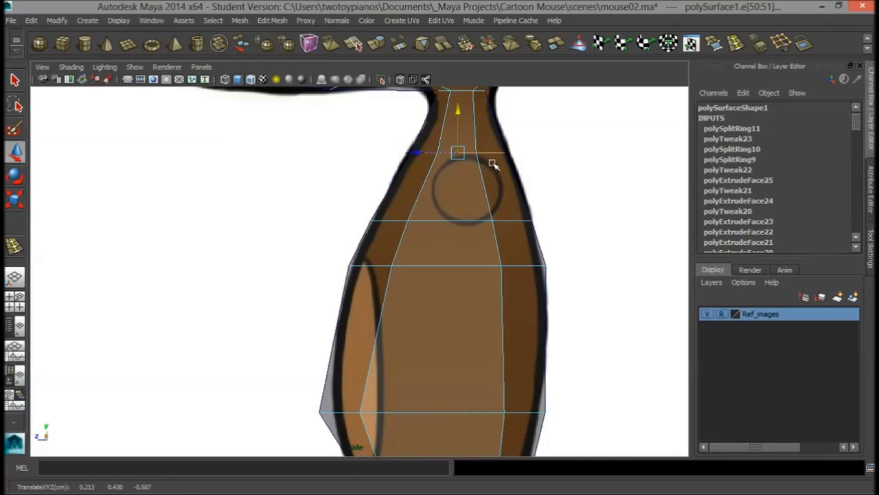
Shift the torso's vertical edges beside and below the shoulder circle toward the back so they frame the circle in the side view
click(486, 184)
drag(443, 188, 453, 188)
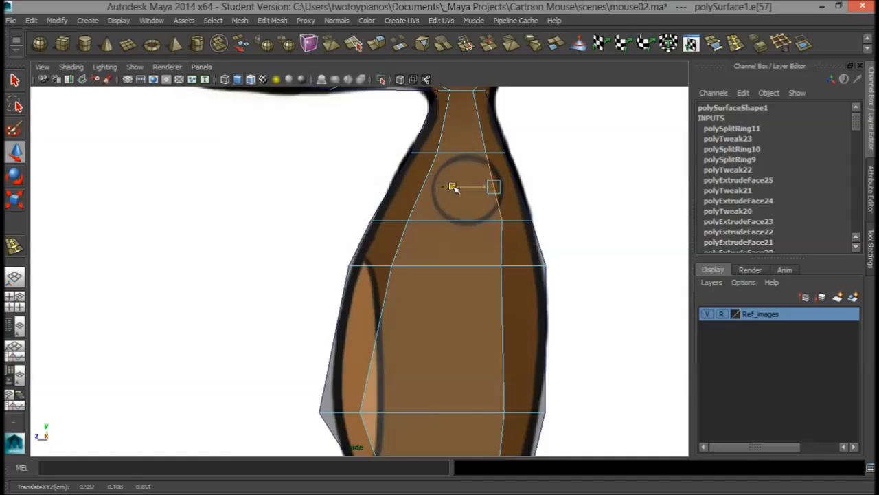
click(501, 280)
drag(459, 340, 469, 339)
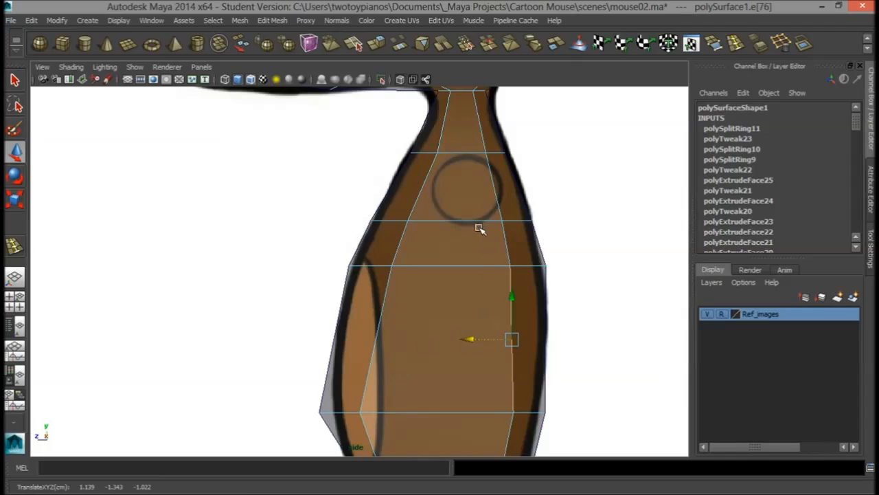
click(434, 160)
drag(382, 188, 387, 189)
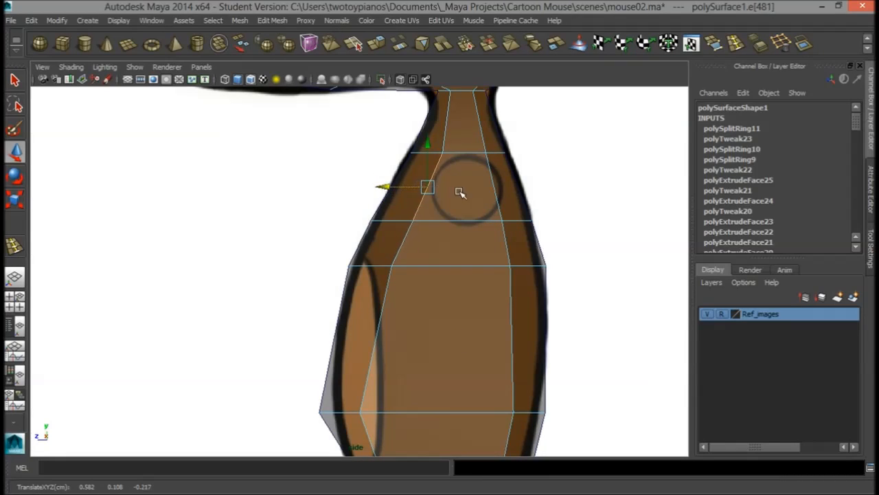
click(495, 193)
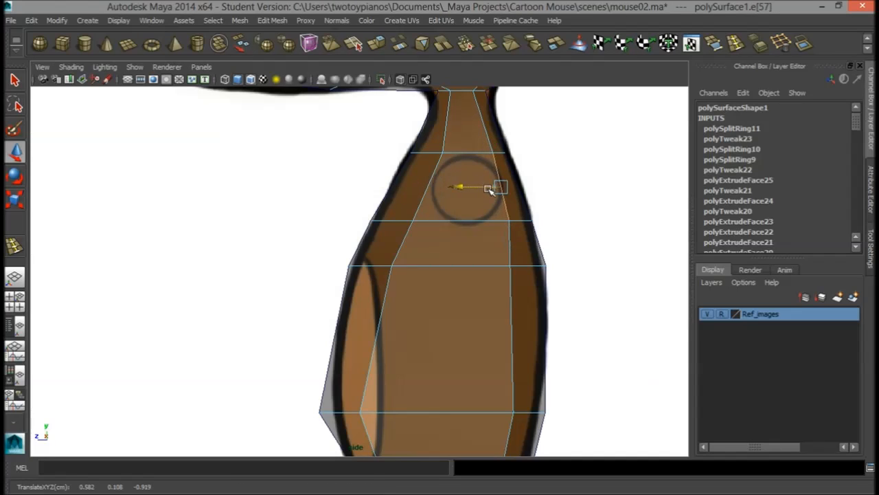
click(511, 283)
drag(471, 338, 480, 338)
alt+right_drag(649, 185, 603, 167)
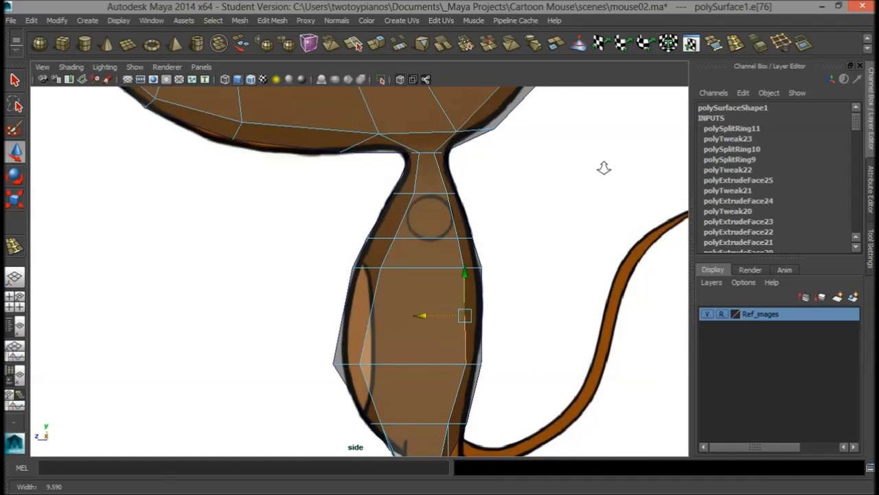
Extrude the torso's side face at the shoulder circle outward in the perspective view to start the arm
key(space)
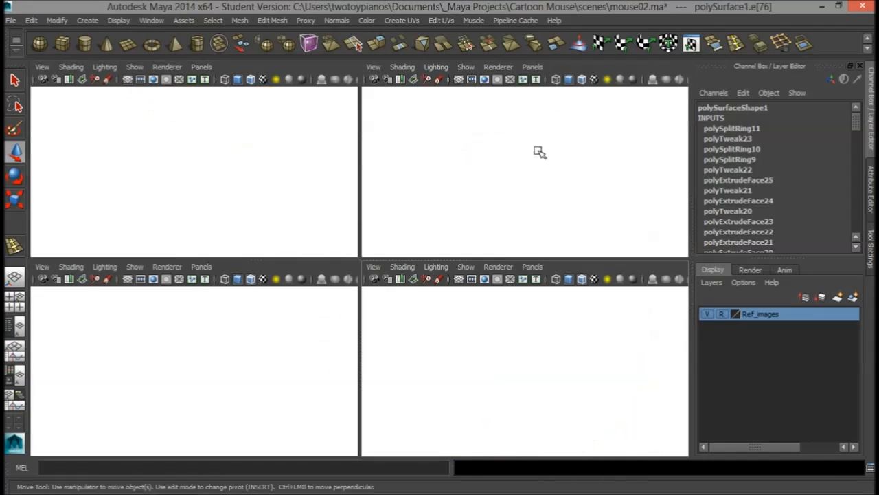
key(space)
alt+drag(557, 163, 346, 226)
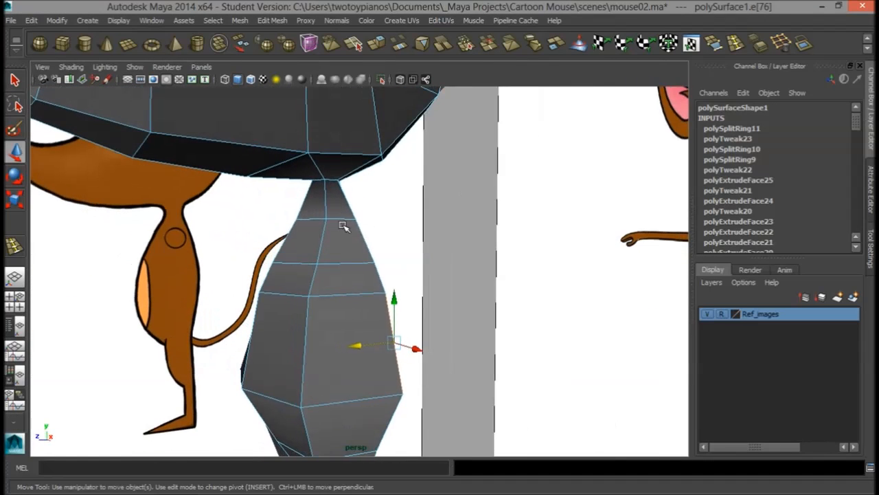
right_click(341, 242)
click(341, 243)
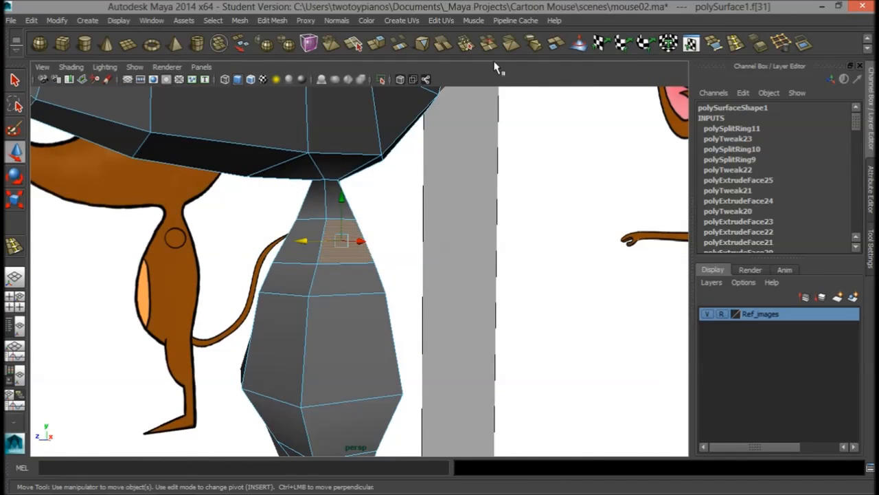
click(377, 44)
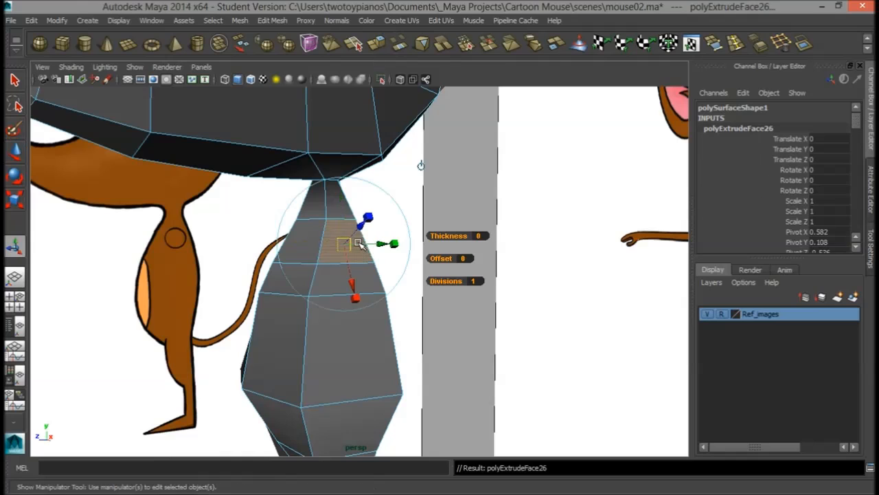
alt+drag(375, 255, 415, 220)
Narrow the lower edge of the extruded shoulder face, and scale the face flat along X so it stands vertical
key(w)
right_drag(414, 211, 414, 184)
click(416, 216)
alt+drag(448, 219, 435, 246)
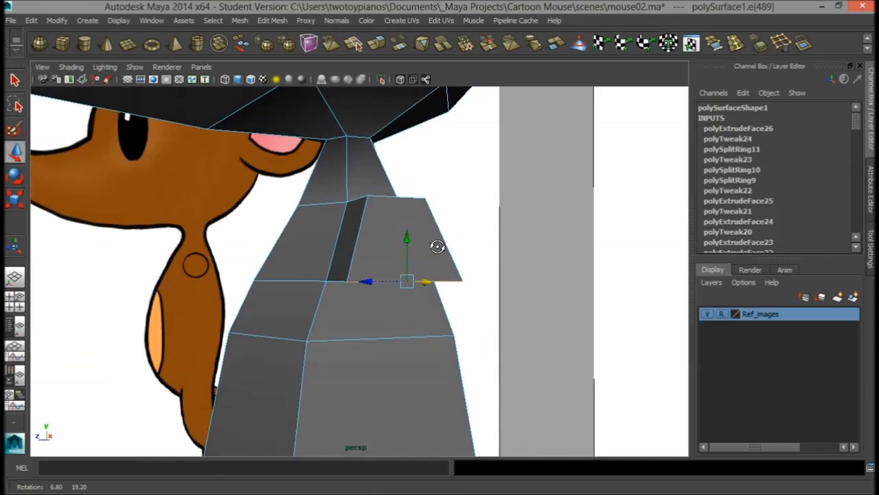
key(r)
drag(356, 280, 489, 249)
right_drag(487, 211, 488, 246)
click(488, 246)
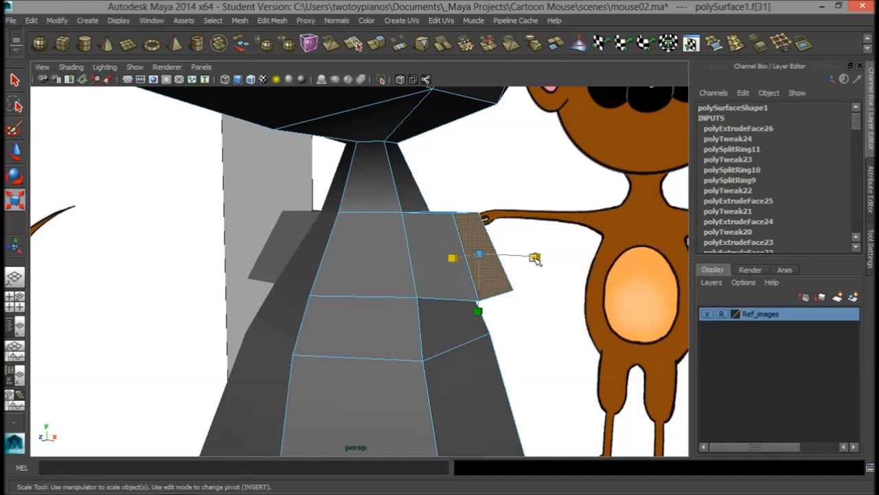
drag(535, 253, 456, 251)
Compare the shoulder face with the side reference and scale its lower edge to about 0.83 in Z to fit the circle
key(space)
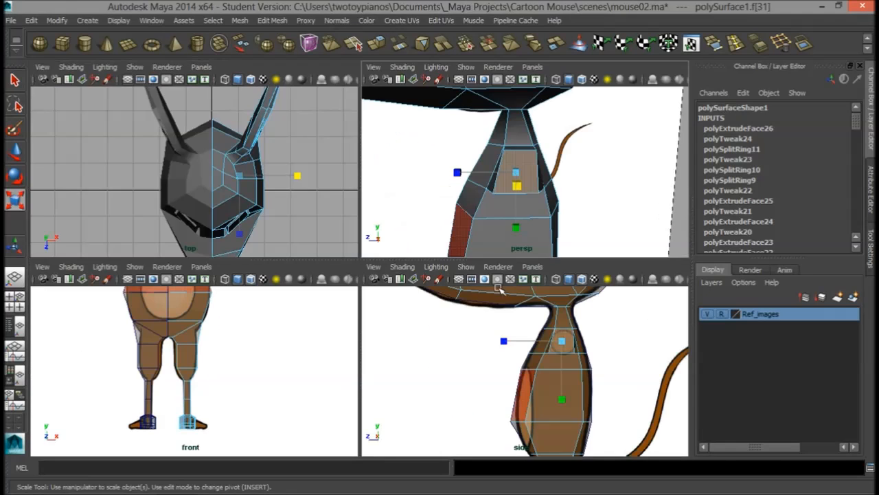
key(space)
scroll(520, 288, up, 6)
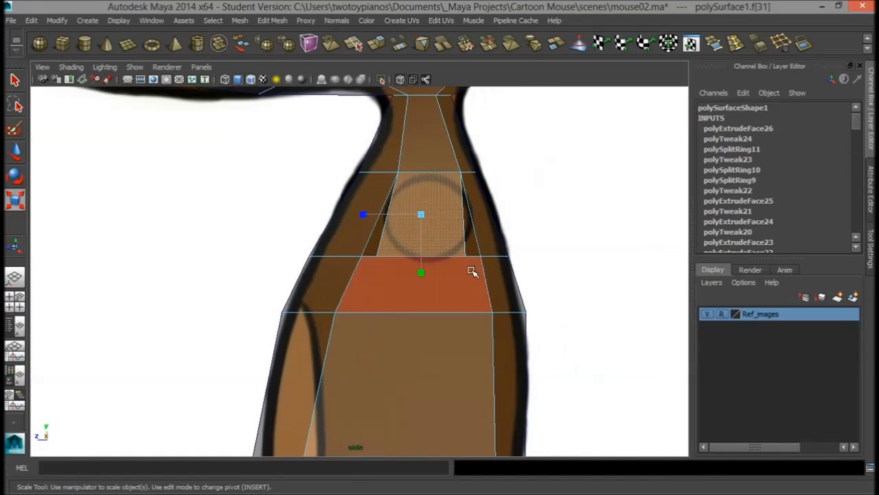
key(space)
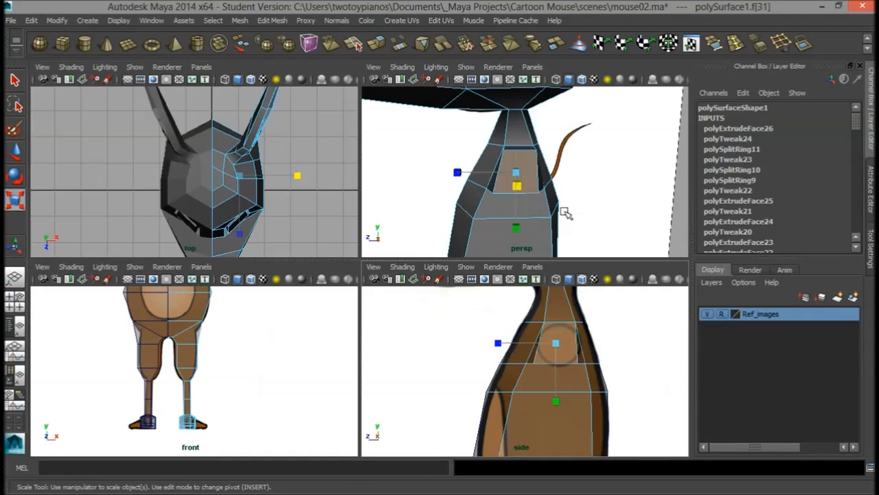
scroll(516, 219, up, 4)
right_drag(516, 212, 516, 182)
click(511, 228)
key(w)
mouse_move(478, 228)
mouse_down()
mouse_move(494, 227)
mouse_move(481, 224)
mouse_move(487, 226)
mouse_up()
key(r)
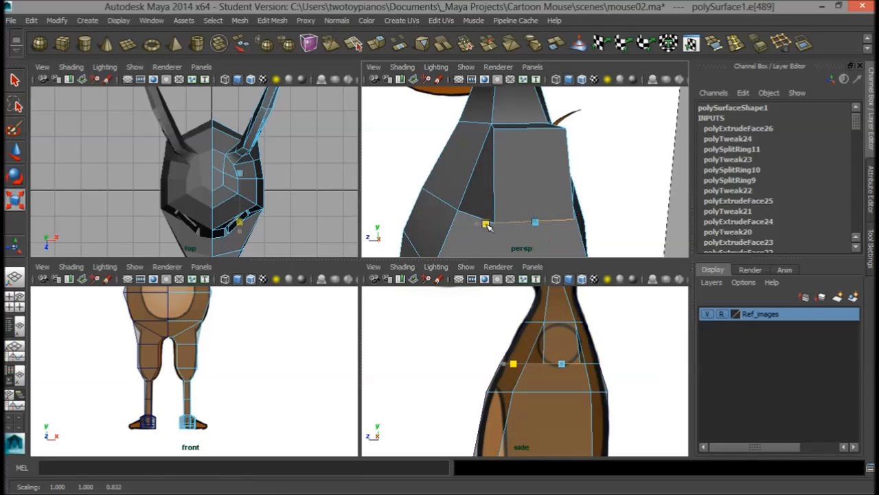
Scale the shoulder face's two vertical edges apart to about 1.09 in Z to match the circle's width
mouse_move(524, 132)
alt+mouse_down()
mouse_move(540, 150)
mouse_move(524, 140)
alt+mouse_up()
click(497, 177)
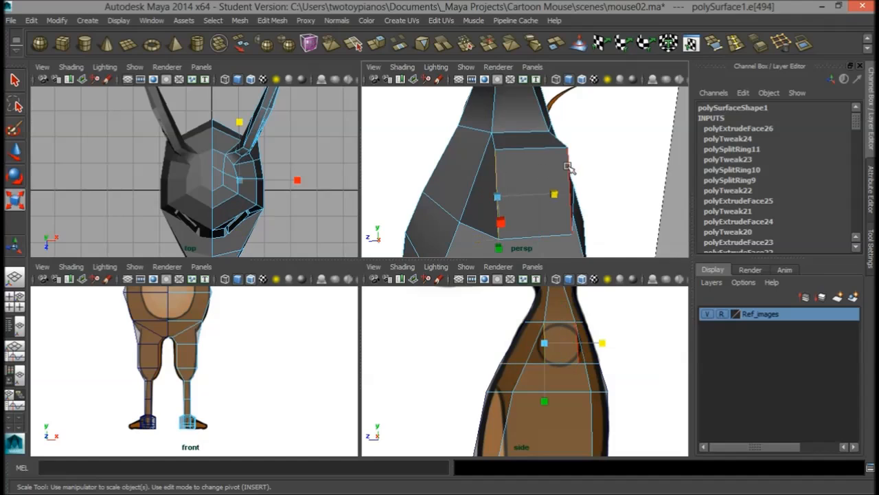
click(568, 168)
drag(477, 198, 473, 197)
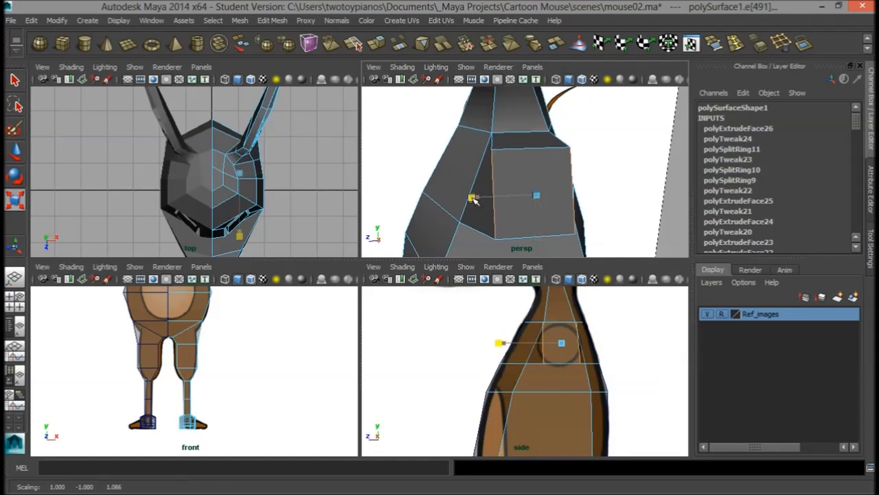
Examine the shoulder stub from several angles with the smoothed preview in object mode
alt+drag(600, 189, 579, 171)
alt+right_drag(579, 171, 474, 175)
mouse_move(473, 175)
alt+mouse_down()
mouse_move(594, 162)
mouse_move(481, 175)
alt+mouse_up()
alt+right_drag(481, 175, 588, 192)
alt+drag(588, 192, 527, 164)
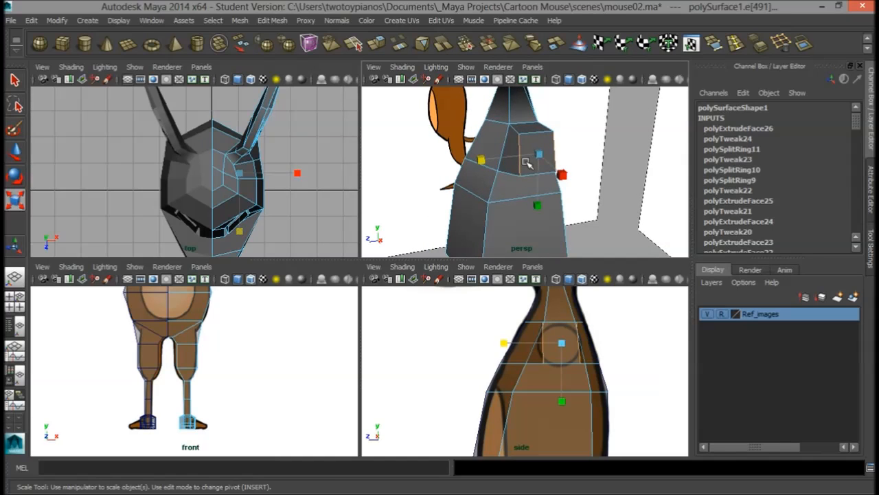
right_drag(481, 205, 536, 183)
click(526, 199)
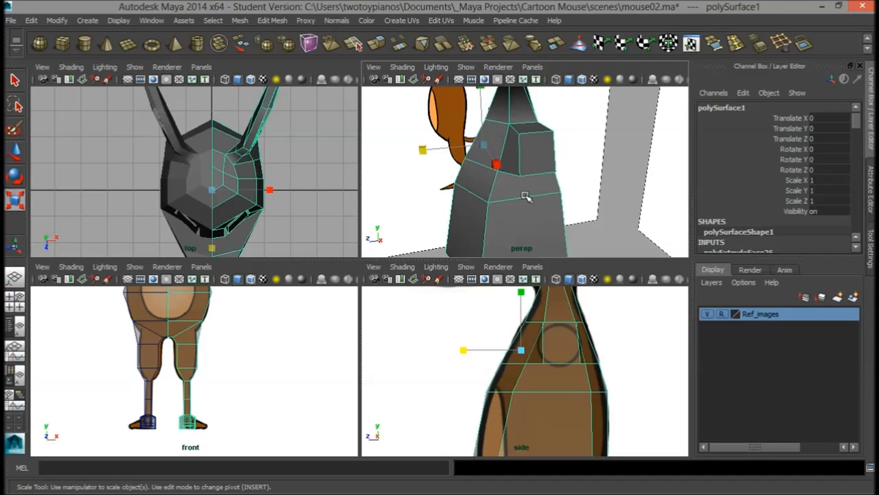
key(3)
mouse_move(571, 168)
alt+mouse_down()
mouse_move(656, 160)
mouse_move(580, 162)
alt+mouse_up()
alt+drag(505, 184, 429, 208)
key(1)
Extrude the shoulder's end face partway along the arm and scale the new end to 0.4 to match the front reference
right_drag(529, 165, 529, 196)
click(525, 163)
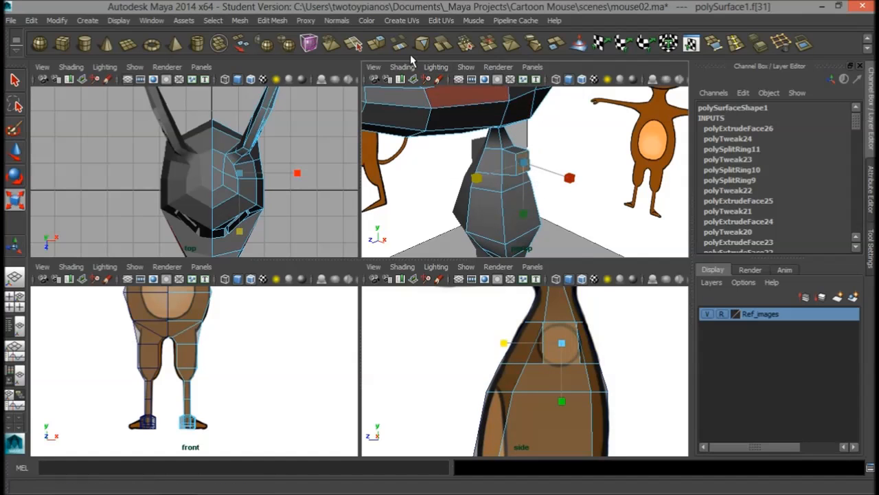
click(377, 44)
drag(575, 180, 597, 194)
key(space)
alt+middle_drag(350, 274, 323, 454)
alt+right_drag(312, 260, 446, 220)
alt+middle_drag(454, 206, 448, 317)
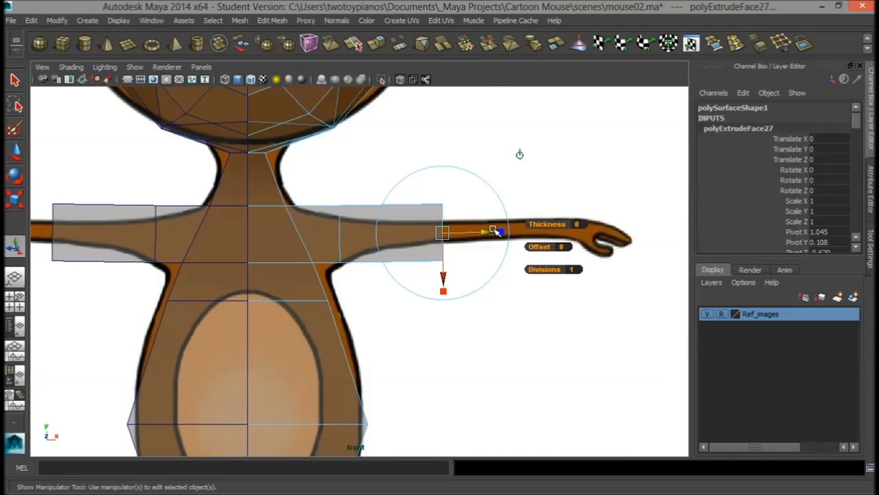
drag(439, 232, 418, 237)
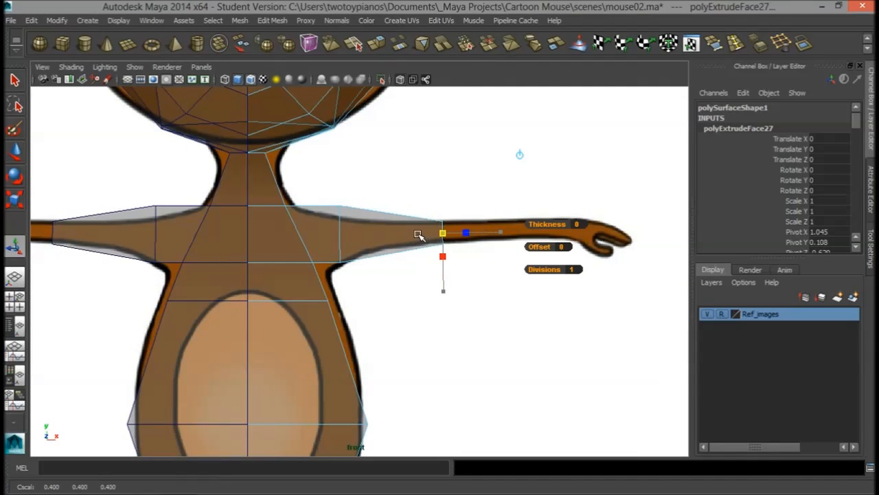
Scale down the edge loop at the base of the arm to match the arm's thickness in the front reference
right_drag(338, 211, 337, 181)
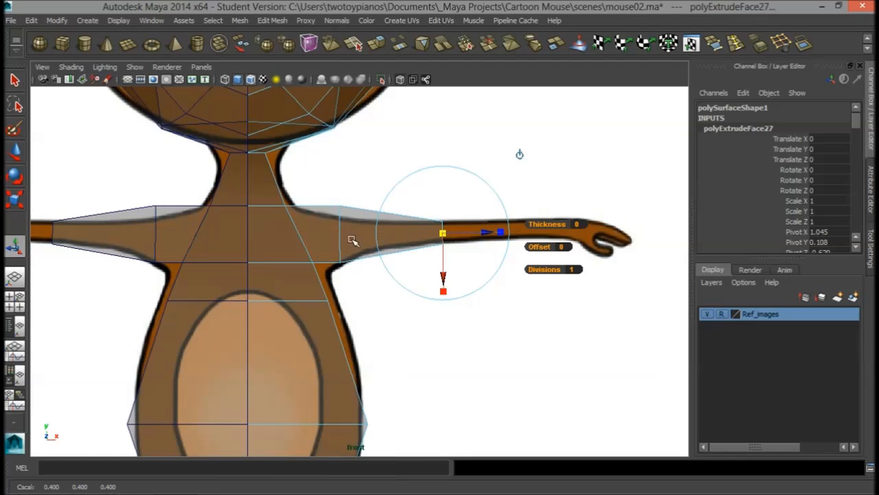
click(340, 232)
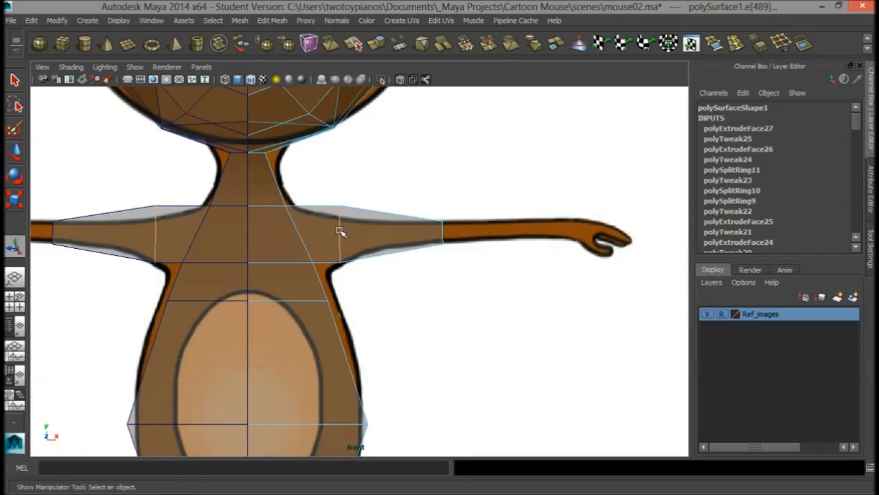
key(r)
drag(337, 235, 327, 239)
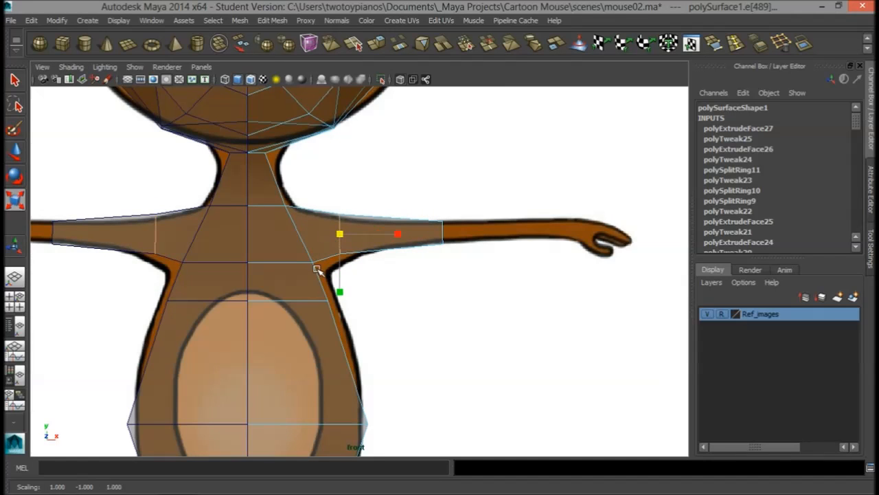
right_drag(314, 266, 316, 263)
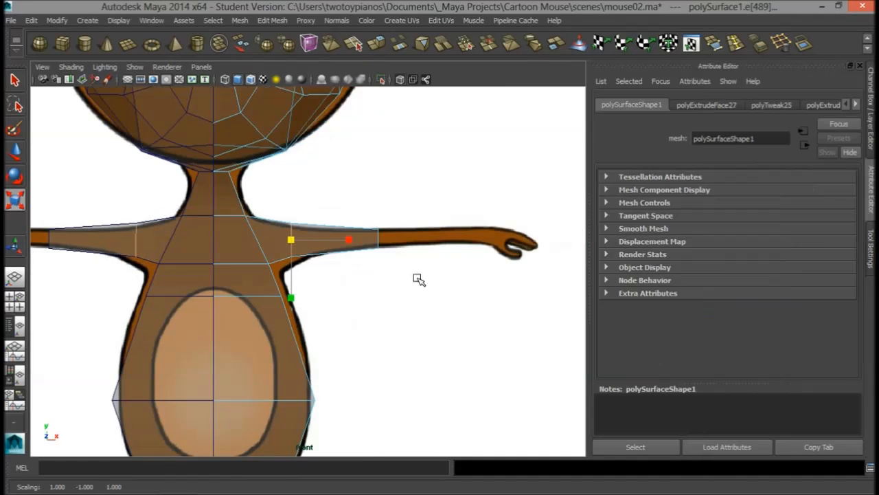
click(434, 275)
click(872, 104)
Examine the partial arm and shoulder in the perspective view with the smoothed preview
key(space)
key(space)
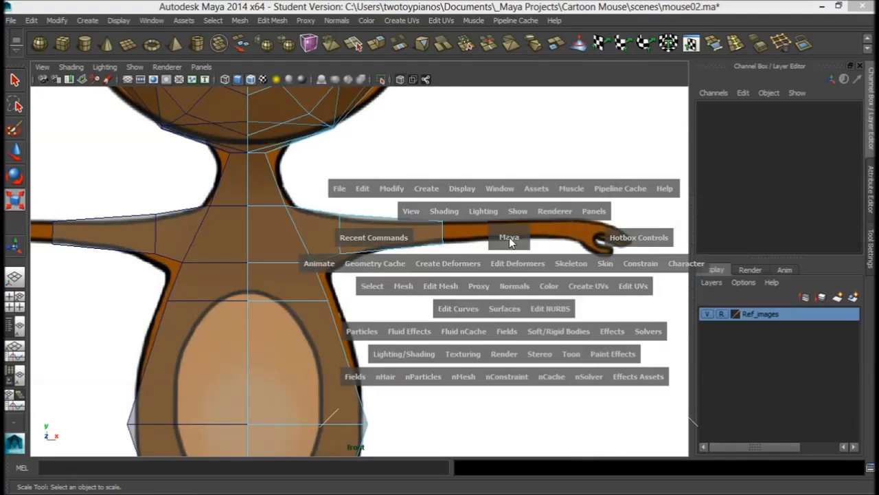
alt+drag(539, 220, 318, 282)
right_drag(316, 212, 373, 196)
click(339, 261)
alt+drag(510, 382, 509, 400)
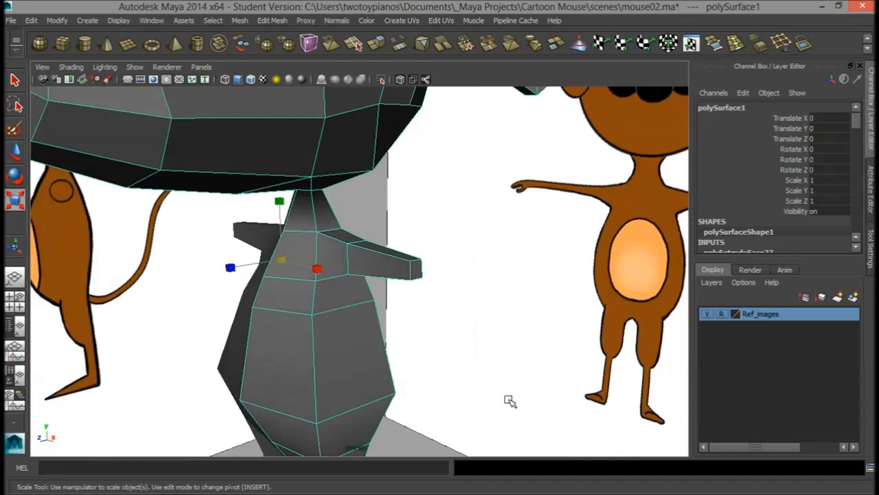
key(3)
click(408, 325)
alt+drag(408, 326, 301, 275)
alt+right_drag(300, 275, 490, 289)
alt+drag(491, 289, 394, 274)
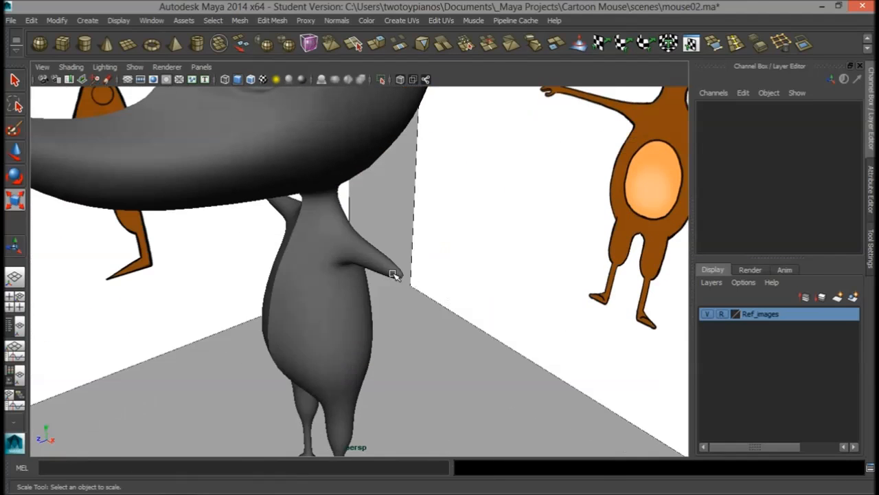
click(394, 275)
key(1)
Move the arm's end face farther out along the arm in the front reference
alt+right_drag(393, 276, 406, 279)
right_click(408, 280)
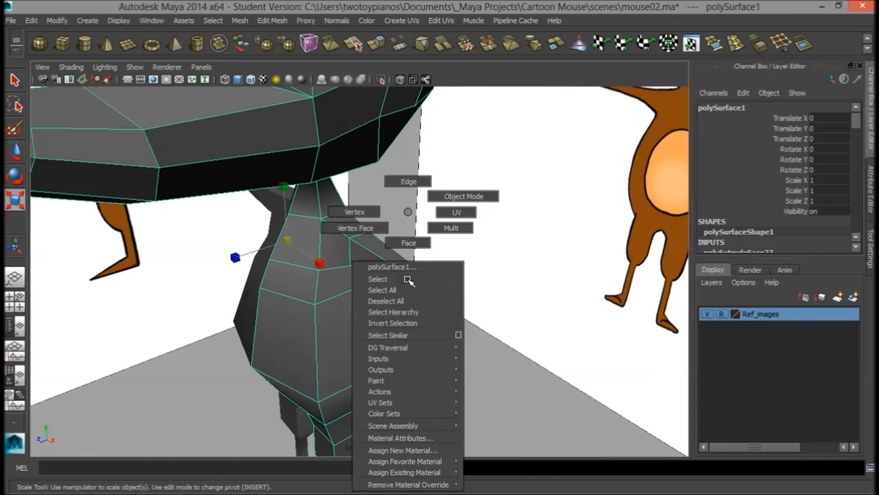
click(410, 242)
click(412, 275)
key(space)
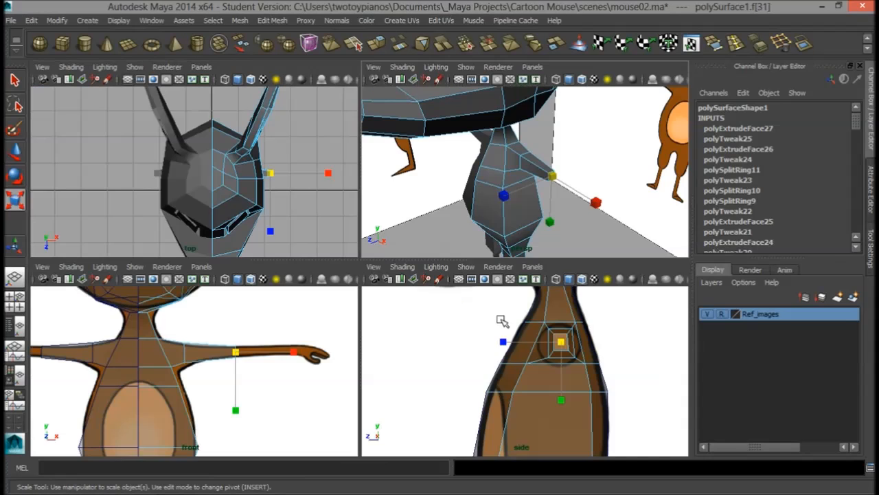
key(space)
key(w)
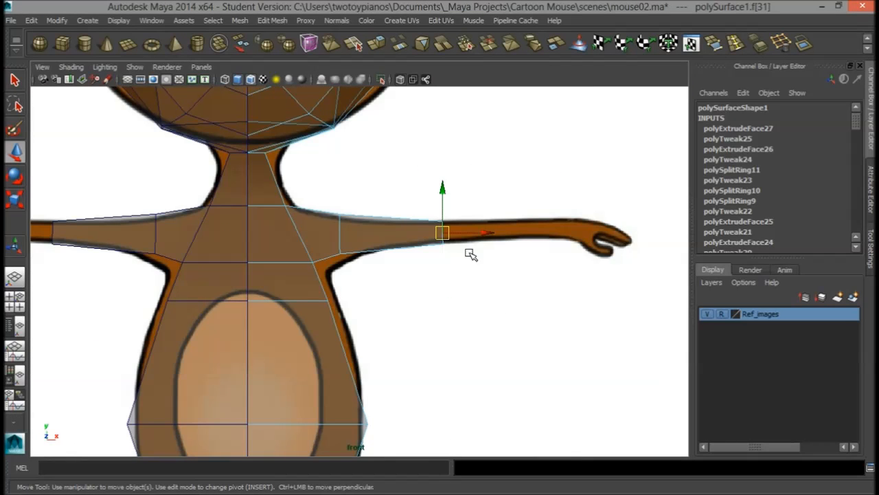
drag(486, 233, 509, 233)
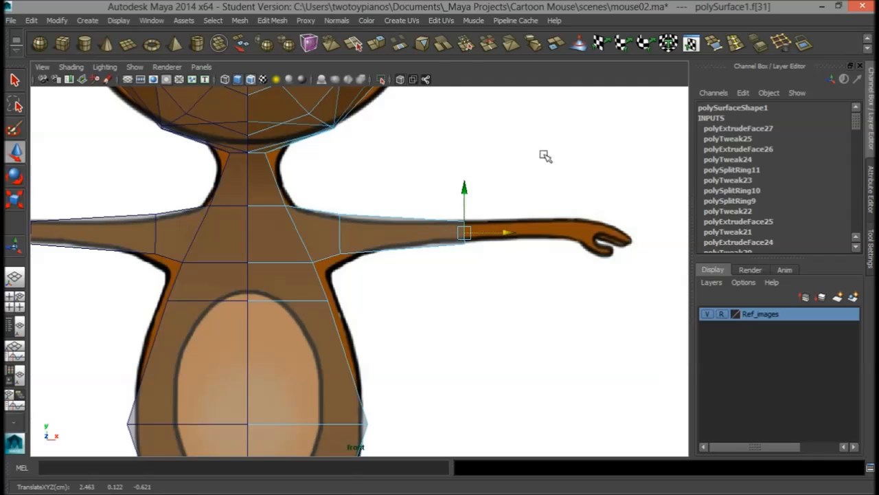
Extrude the arm's end face out to the wrist and scale it to the wrist's thickness in the front reference
click(377, 43)
drag(516, 233, 567, 233)
key(r)
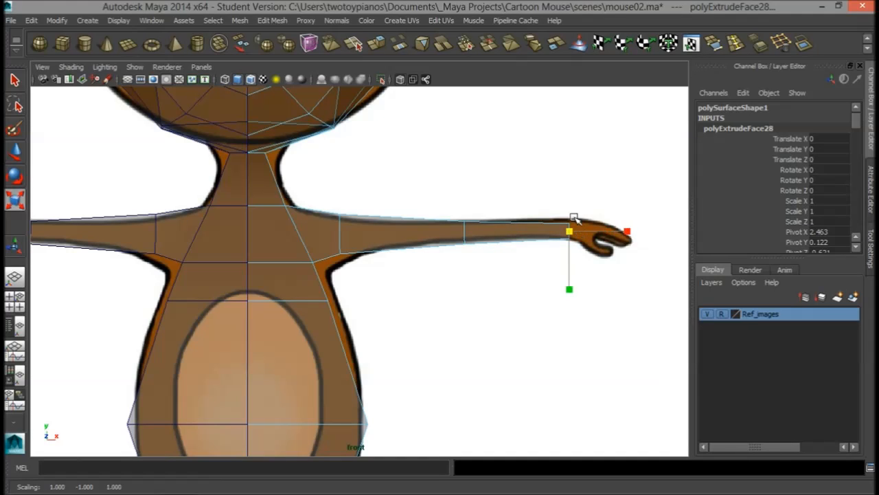
Extrude a short segment from the wrist's end face and scale its new end down in height
key(space)
key(space)
alt+drag(356, 248, 303, 234)
alt+right_drag(303, 233, 361, 256)
alt+drag(362, 256, 410, 238)
click(377, 44)
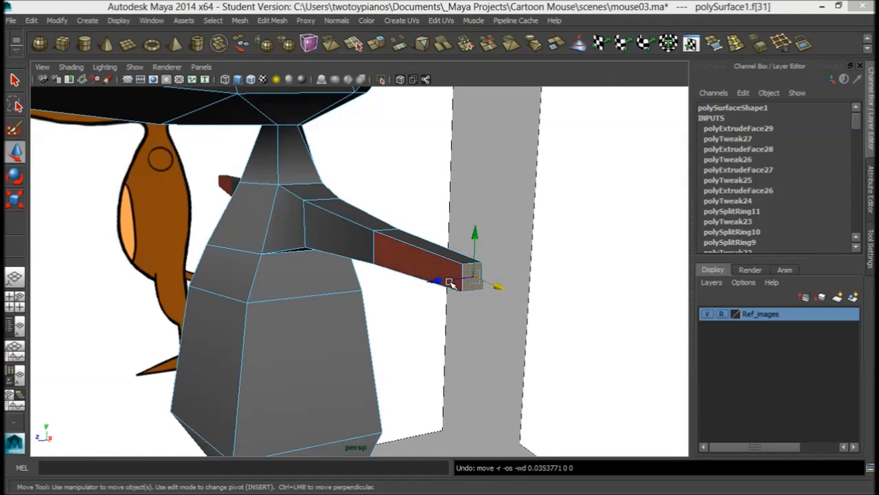
drag(496, 286, 506, 291)
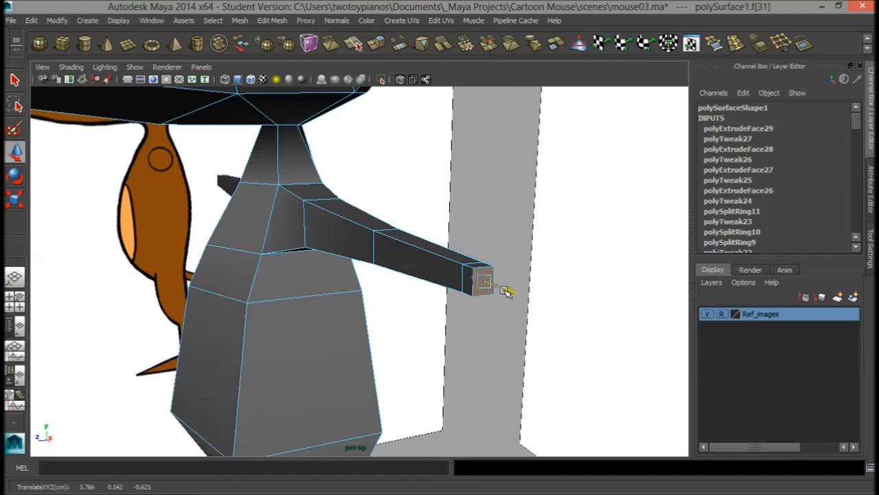
key(r)
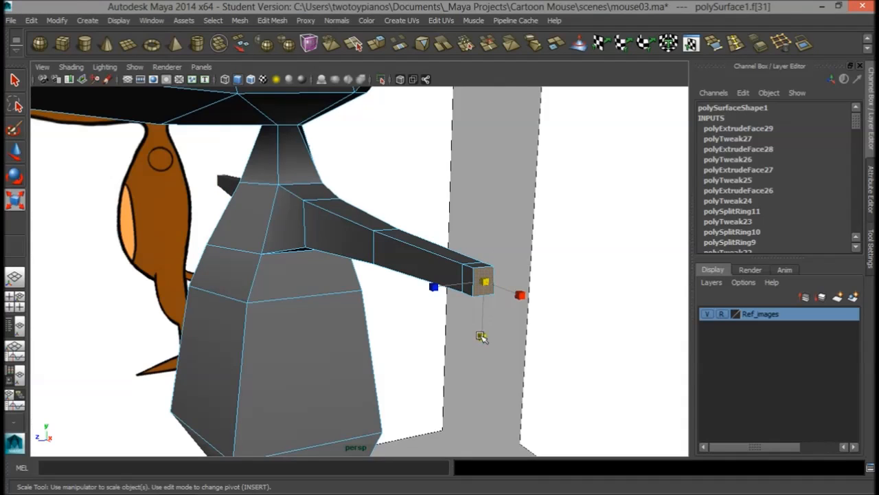
drag(481, 336, 482, 332)
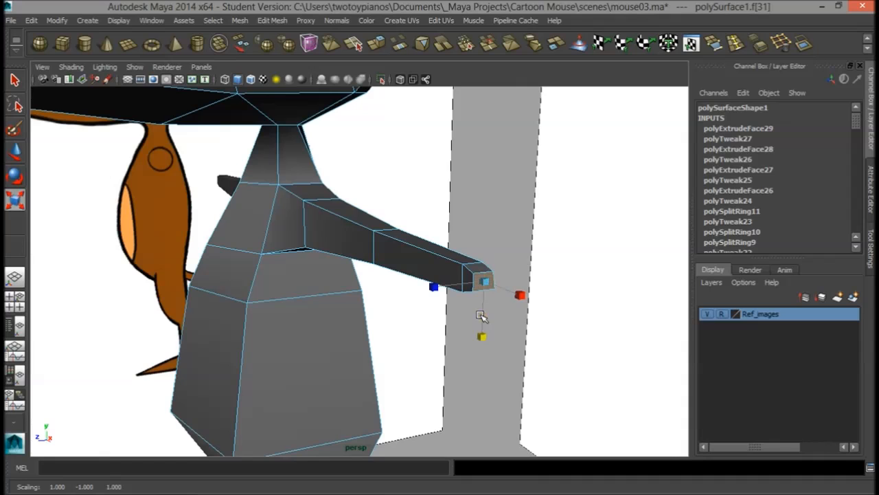
Raise the short wrist segment's end face slightly and pull it a little back toward the arm
key(w)
click(485, 239)
alt+drag(485, 240, 496, 303)
click(526, 368)
alt+drag(533, 265, 498, 250)
drag(441, 316, 429, 313)
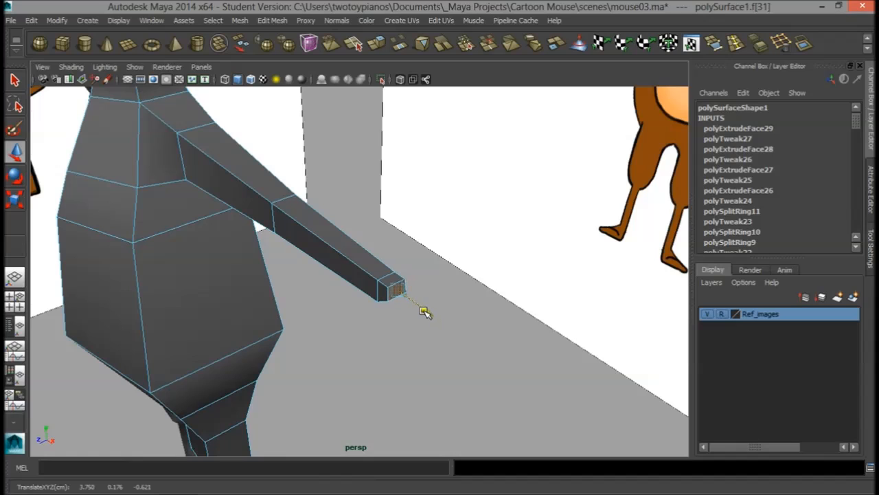
Extrude the wrist's end face outward and widen its new end to about 1.76 in Z to start the palm
click(376, 43)
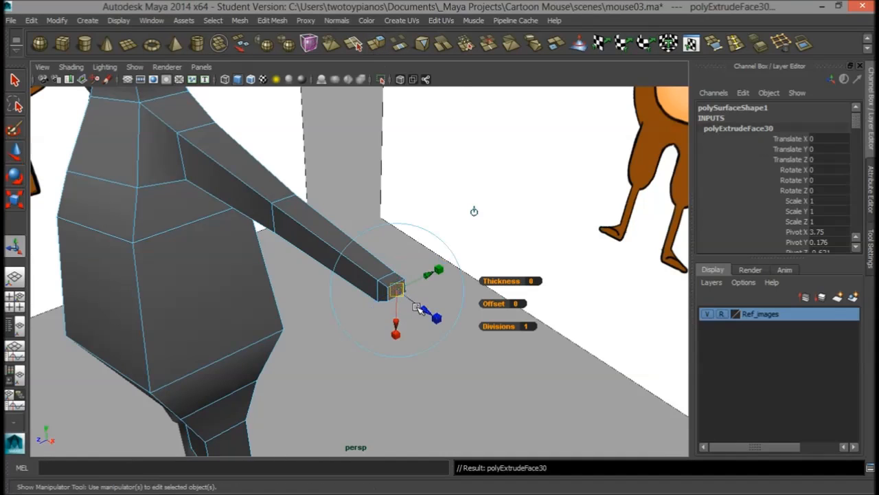
drag(429, 313, 439, 321)
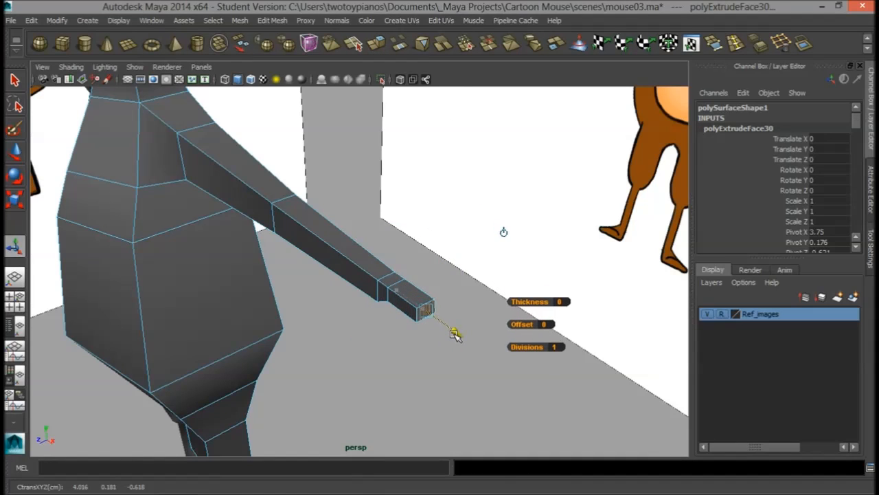
click(427, 329)
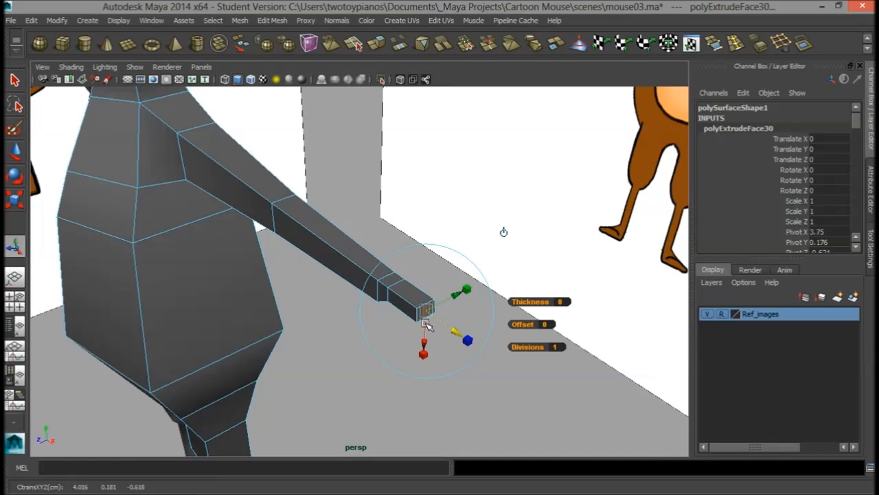
key(r)
drag(381, 335, 338, 342)
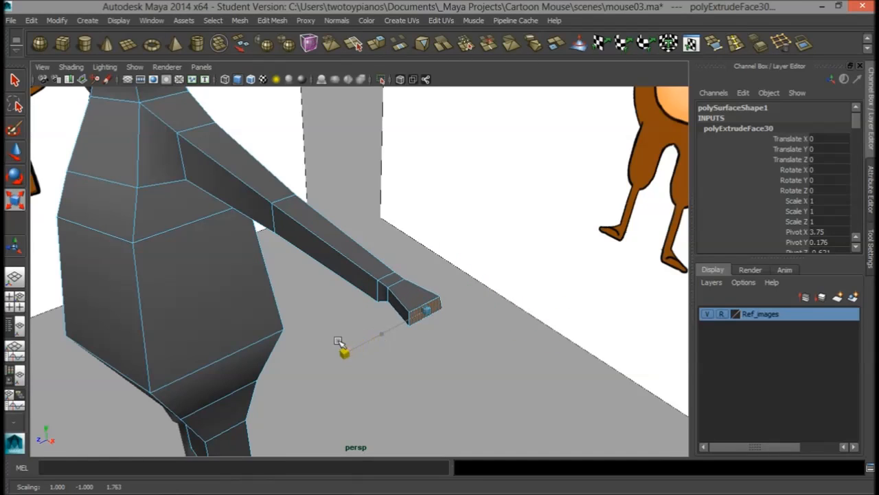
Extrude two more short segments from the palm's end, narrowing the last one in width to leave angled corner faces
alt+drag(329, 342, 390, 330)
alt+middle_drag(398, 307, 245, 321)
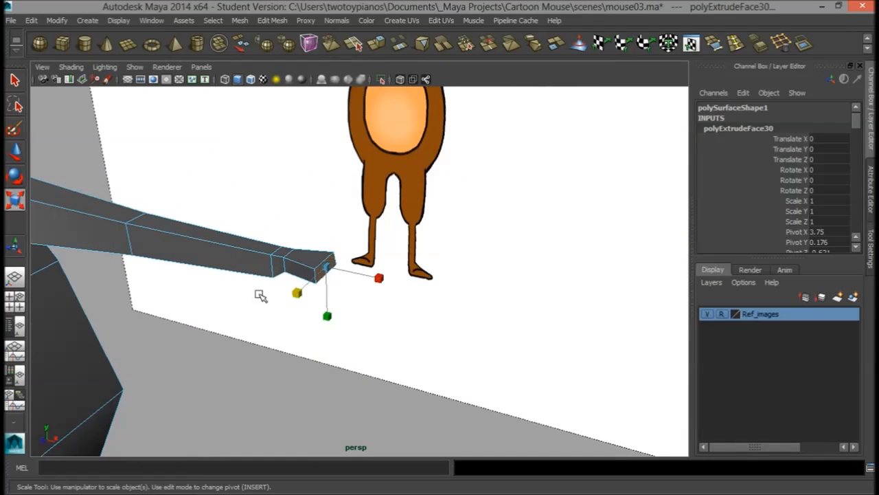
click(377, 44)
drag(351, 273, 369, 273)
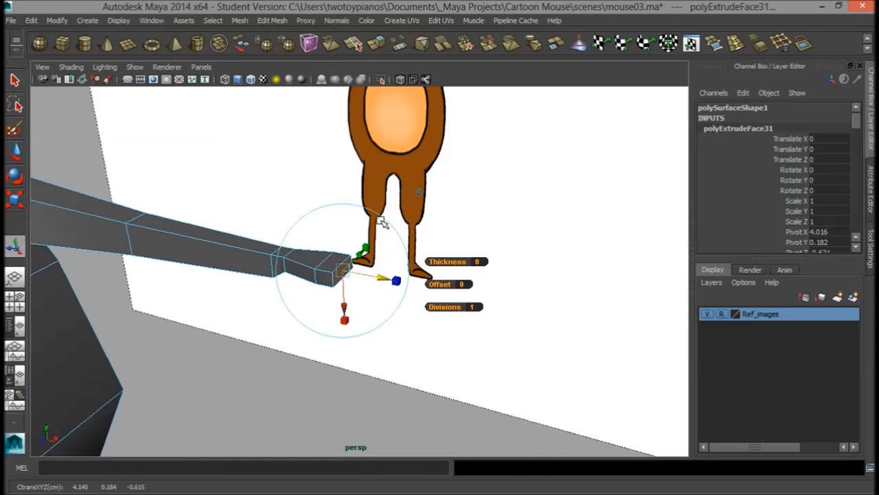
click(377, 43)
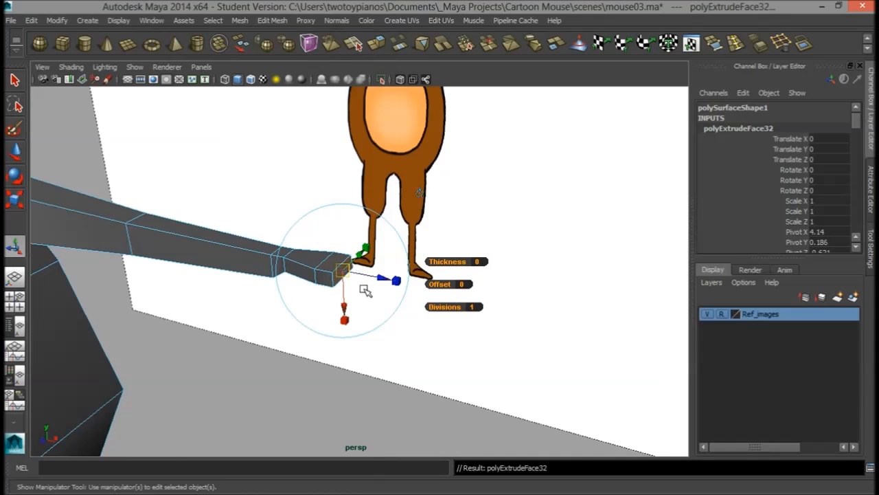
drag(380, 279, 392, 281)
drag(376, 251, 268, 292)
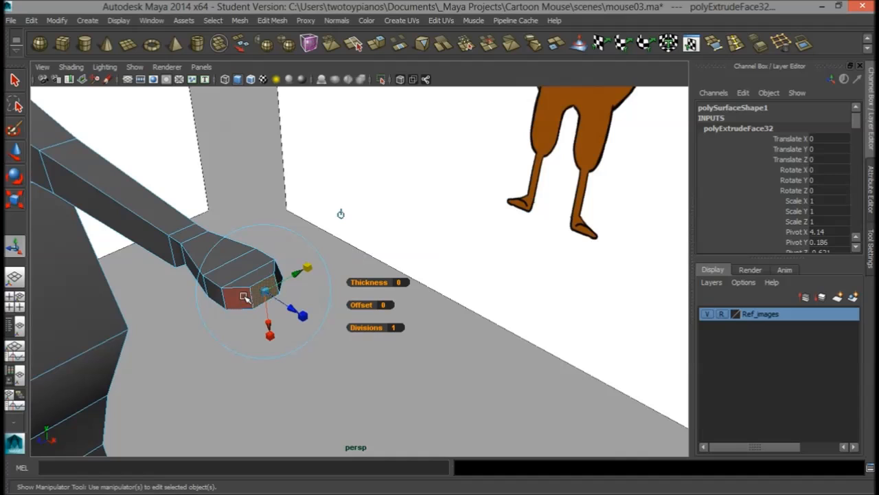
Extrude the middle face and both angled corner faces at the palm's end outward to form three fingers
click(244, 297)
alt+drag(267, 256, 292, 304)
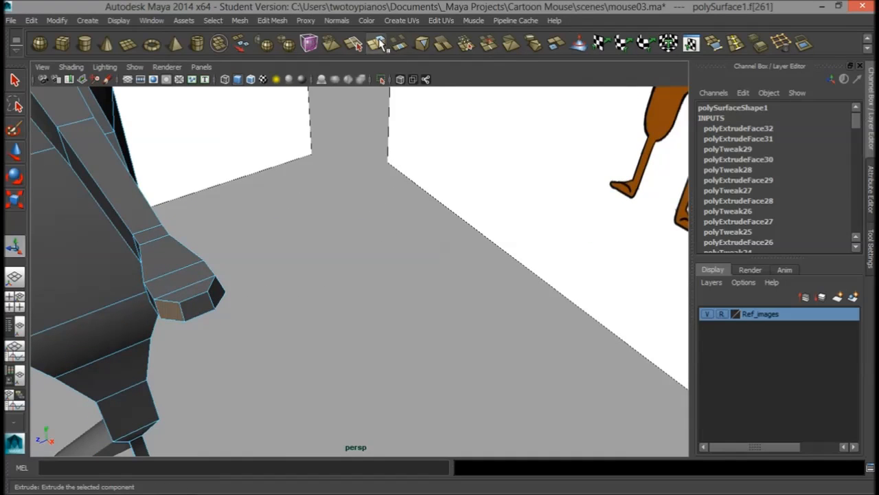
click(379, 44)
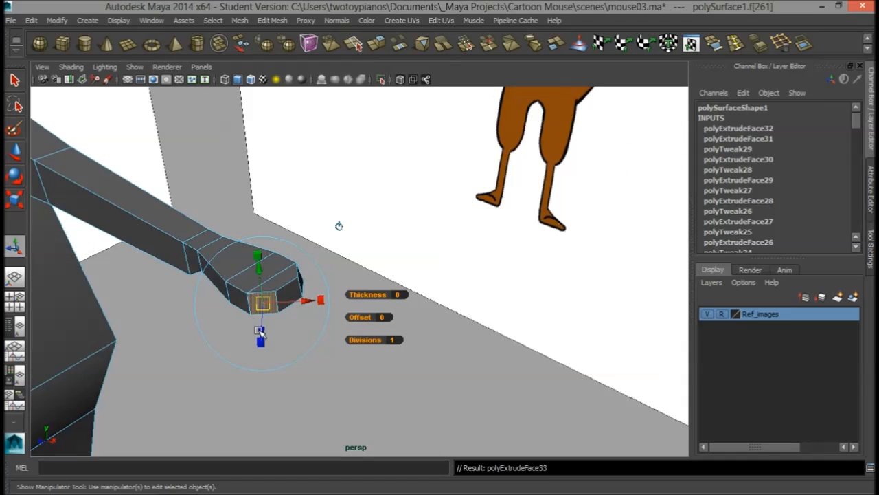
drag(261, 343, 260, 382)
click(291, 296)
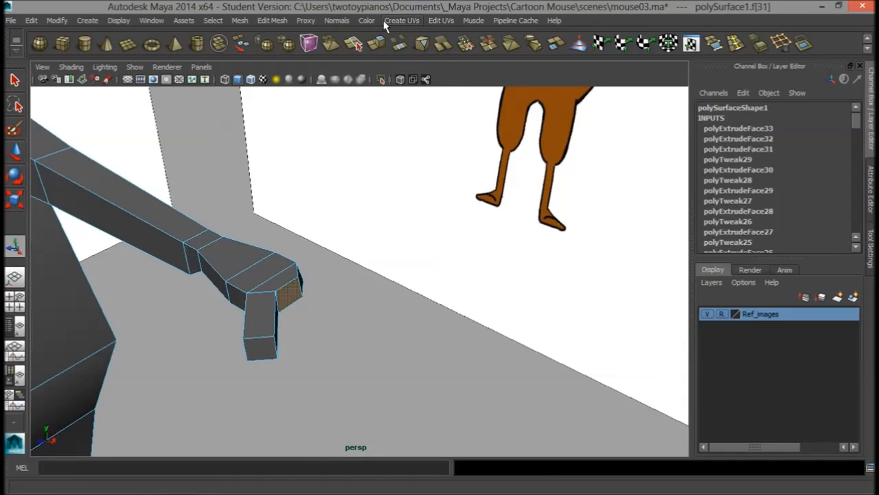
click(379, 44)
alt+drag(314, 314, 294, 324)
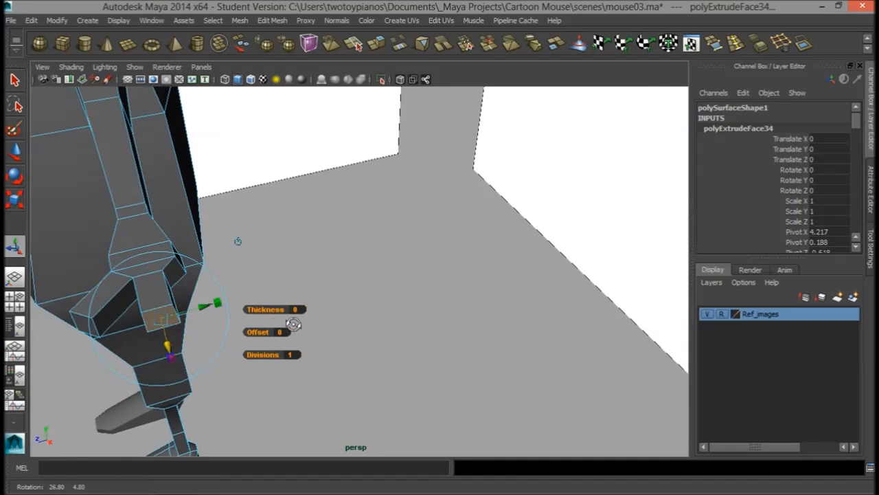
click(174, 272)
click(375, 46)
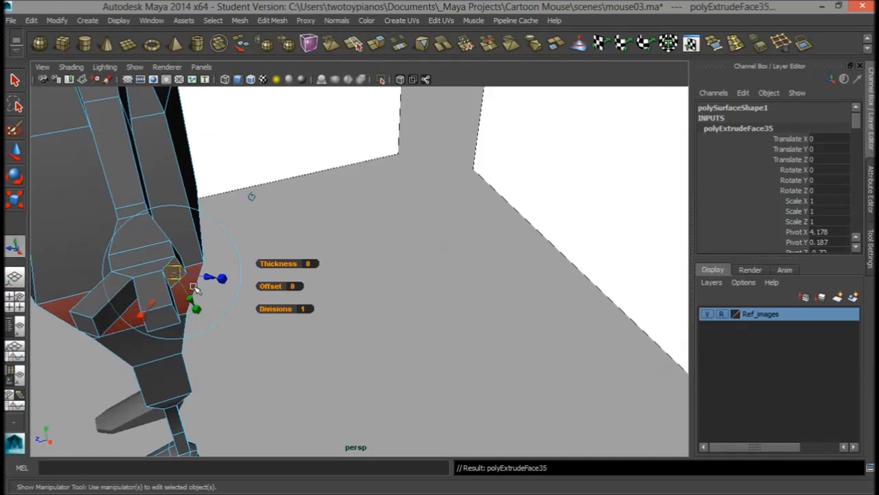
drag(196, 305, 289, 296)
Extrude the palm's front side face next to the wrist outward as the thumb's base
click(317, 307)
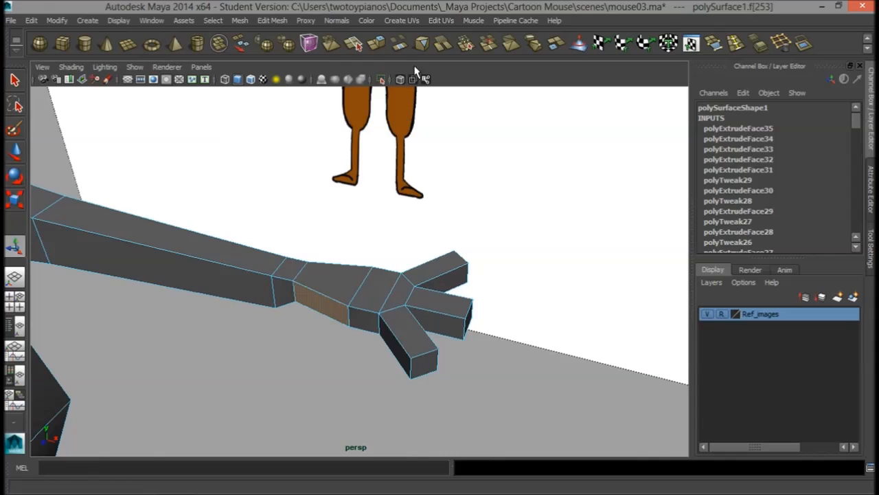
click(382, 44)
drag(304, 335, 266, 351)
alt+drag(303, 384, 318, 392)
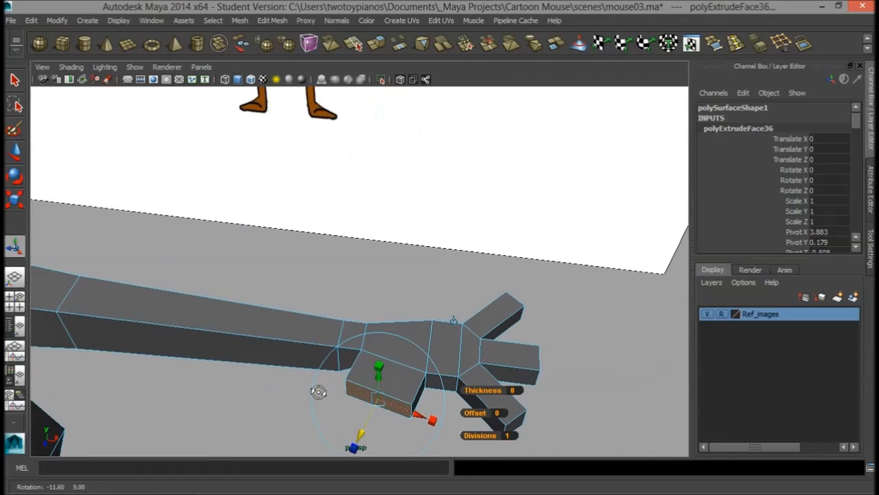
Move both outer corner vertex pairs of the thumb's base inward in the top view to make it shorter and tapered
key(space)
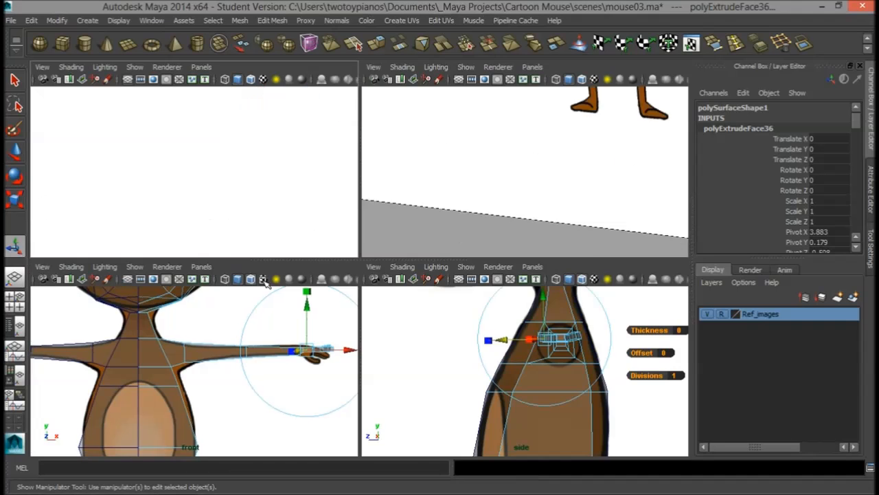
key(space)
alt+middle_drag(344, 197, 199, 193)
alt+right_drag(199, 192, 300, 192)
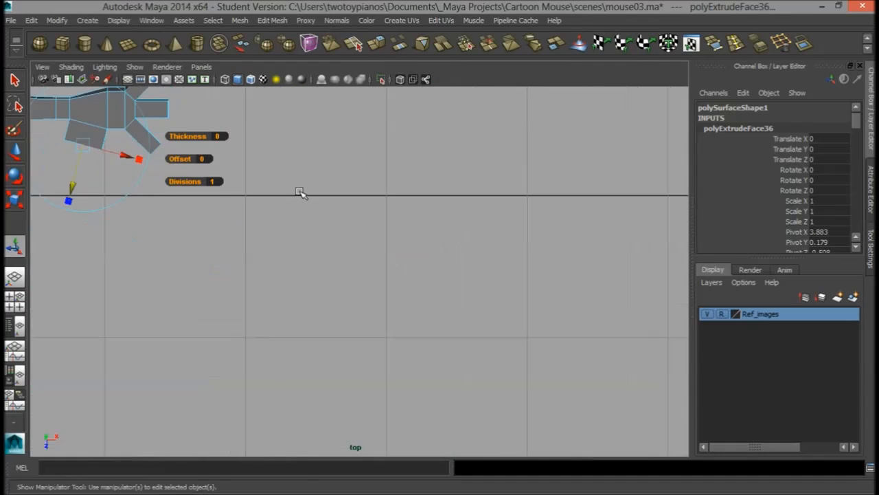
alt+middle_drag(300, 193, 457, 269)
alt+right_drag(112, 214, 186, 216)
alt+middle_drag(364, 238, 472, 287)
right_drag(185, 203, 193, 200)
right_drag(220, 198, 185, 198)
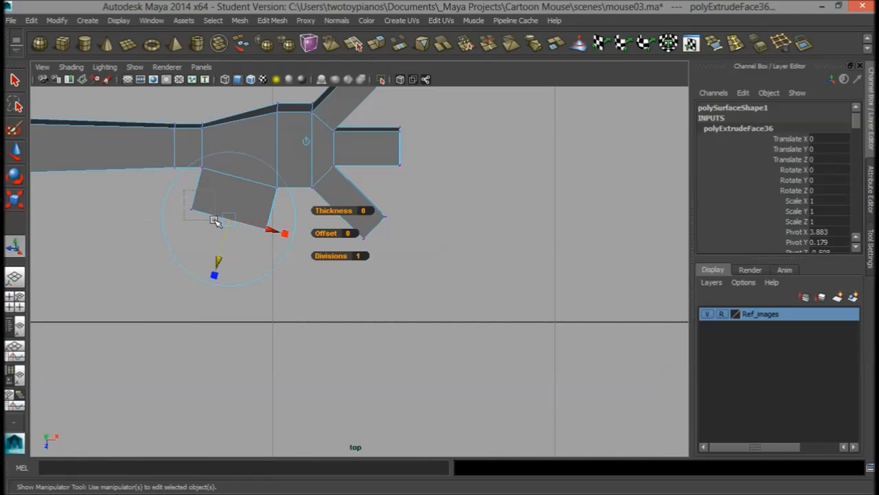
drag(184, 192, 214, 219)
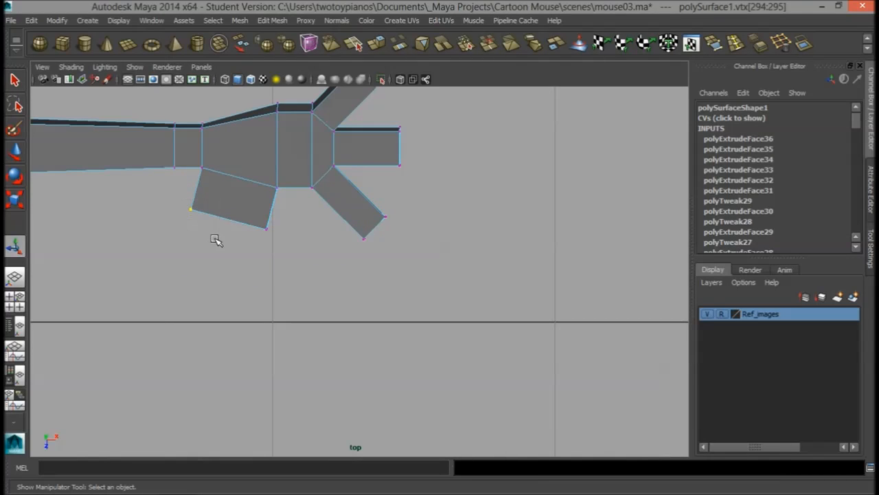
key(w)
drag(191, 209, 213, 201)
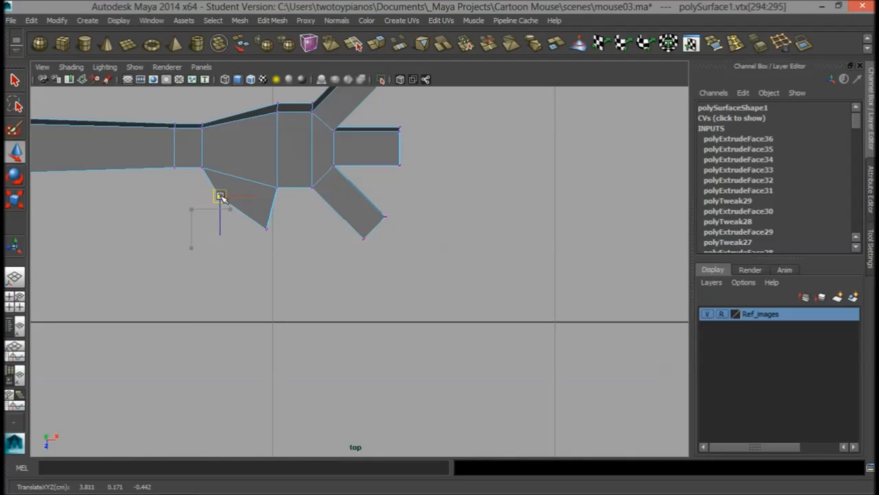
drag(290, 225, 265, 215)
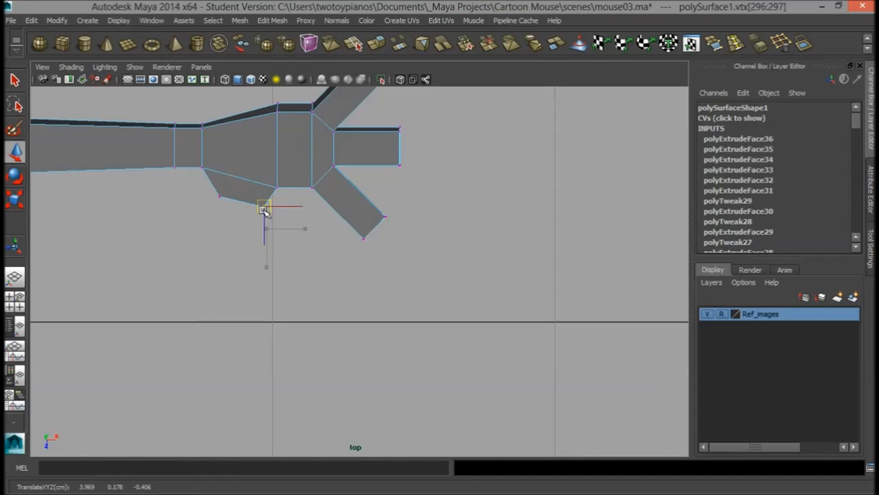
Extrude the outer face of the thumb's base away from the palm and narrow its end to about 0.58 in width
key(space)
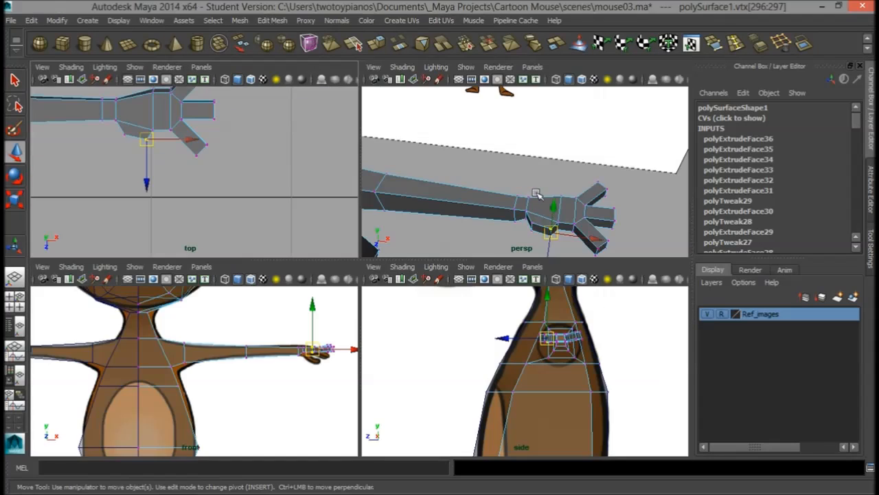
key(space)
alt+drag(435, 293, 393, 269)
right_drag(341, 253, 338, 262)
click(343, 255)
click(375, 42)
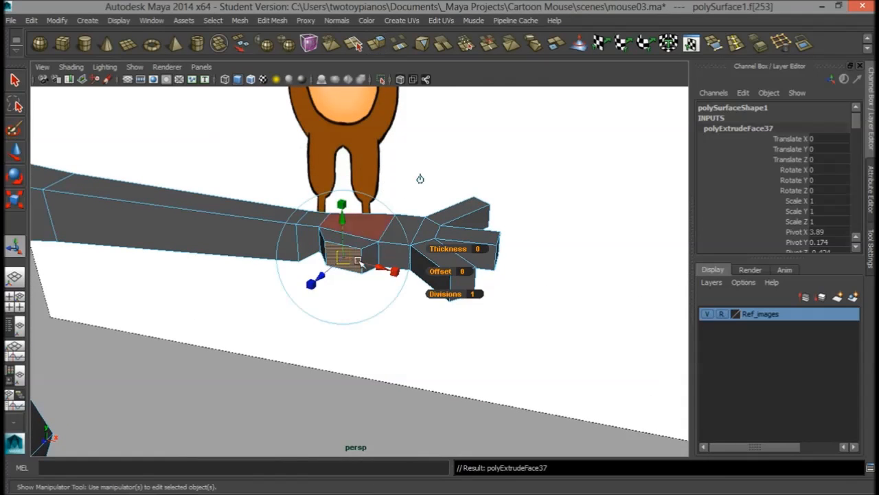
middle_drag(417, 176, 386, 208)
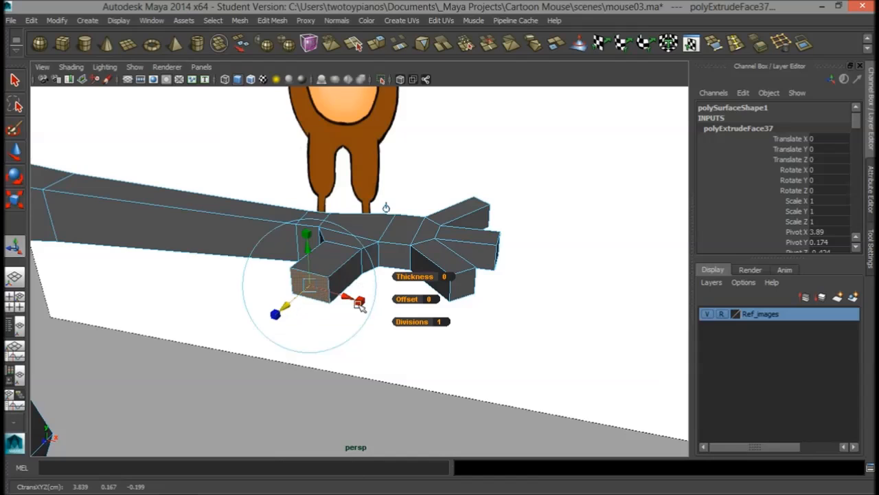
drag(359, 301, 336, 305)
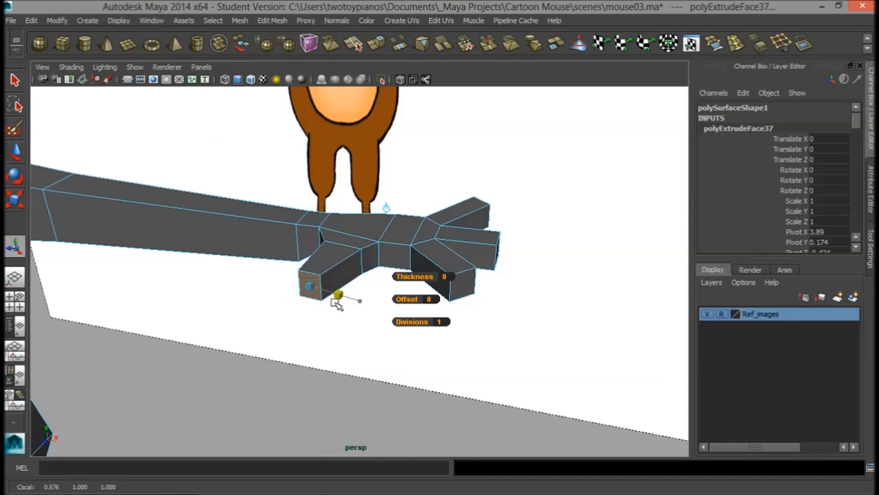
Swing the thumb's outer end toward the fingers in the top view and adjust its corner vertex pairs to angle the tip
drag(309, 234, 310, 247)
alt+drag(314, 250, 321, 276)
key(space)
key(space)
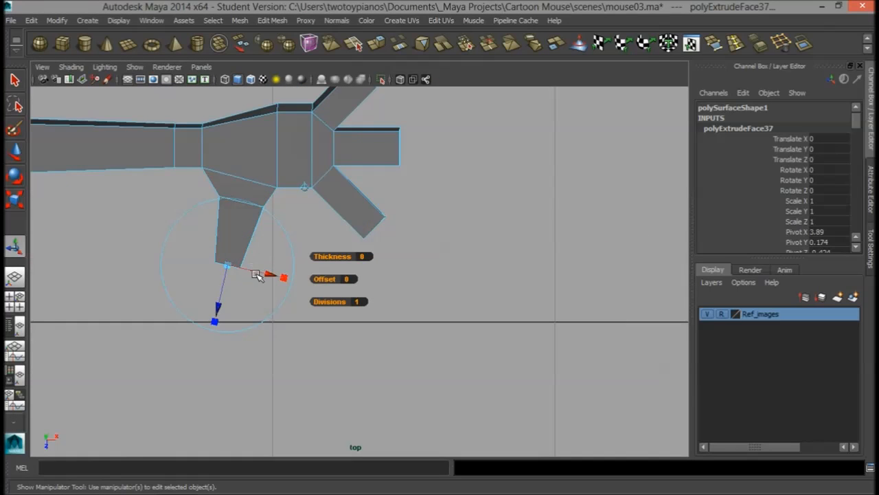
click(272, 276)
key(ctrl+z)
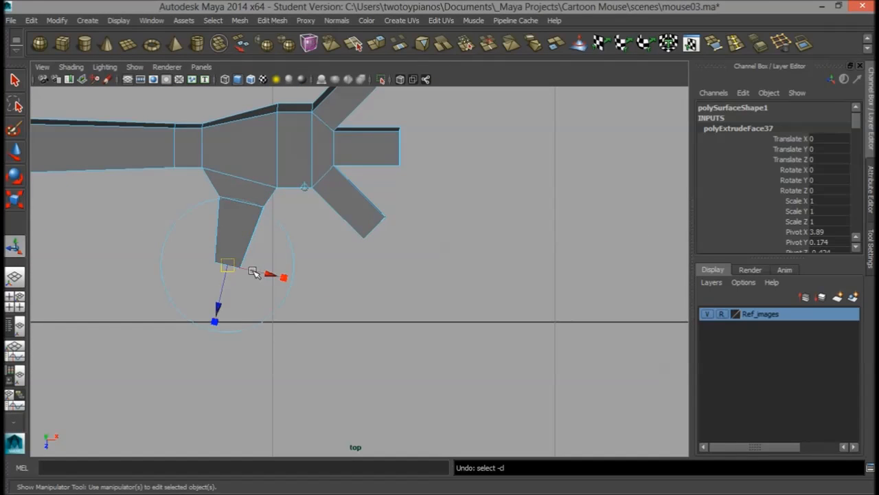
drag(267, 269, 287, 279)
drag(252, 315, 268, 288)
right_drag(268, 227, 214, 210)
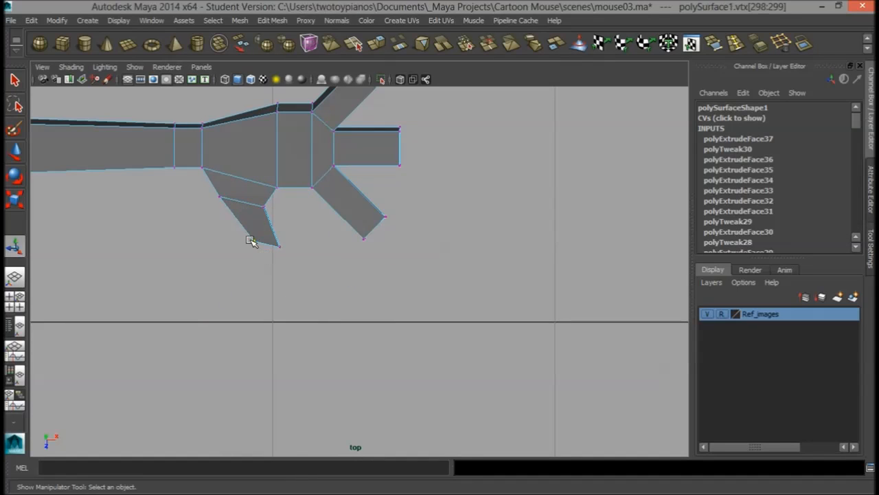
key(w)
click(279, 239)
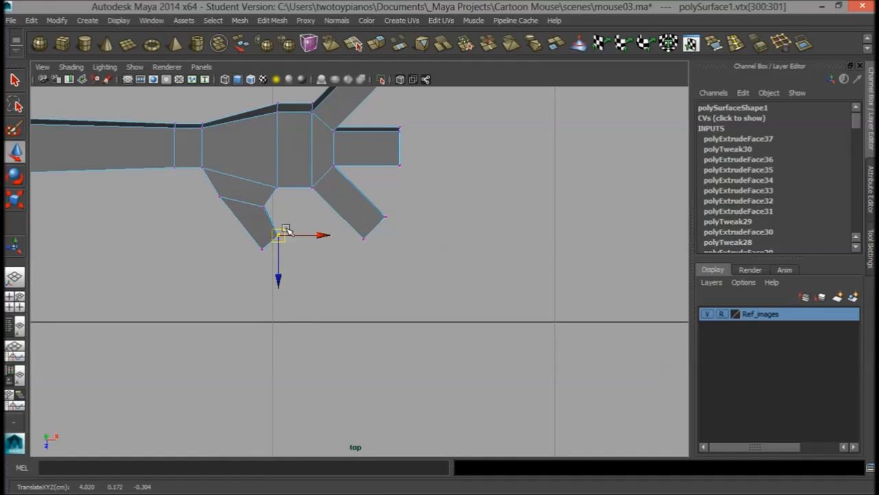
Move the tip vertices of the front and back fingers inward in the top view so both fingers spread less
click(375, 186)
alt+right_drag(375, 186, 358, 194)
alt+middle_drag(358, 194, 352, 210)
drag(347, 117, 376, 157)
click(405, 150)
drag(342, 239, 370, 237)
click(366, 262)
alt+right_drag(354, 168, 426, 169)
alt+middle_drag(412, 145, 404, 199)
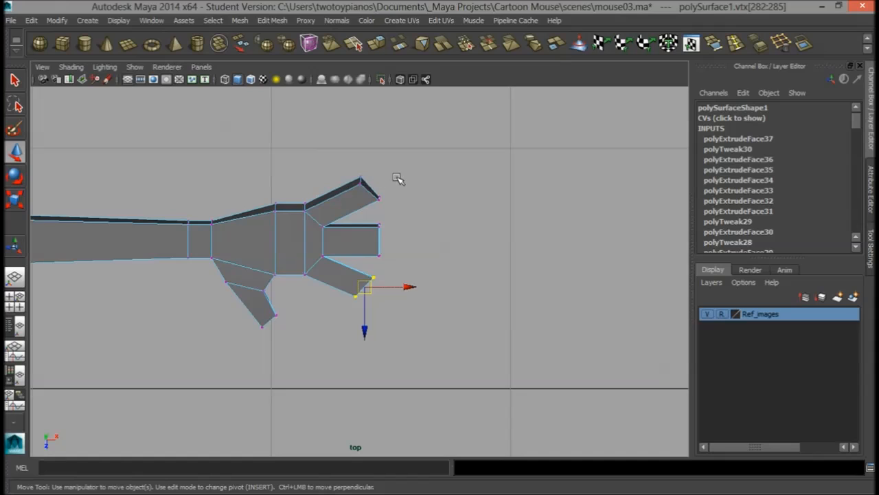
Even out the outer fingertips' corner vertices, scale the middle fingertip to about 0.875 and narrow both outer fingertips
drag(367, 206, 369, 200)
drag(363, 270, 385, 290)
drag(371, 218, 377, 242)
key(r)
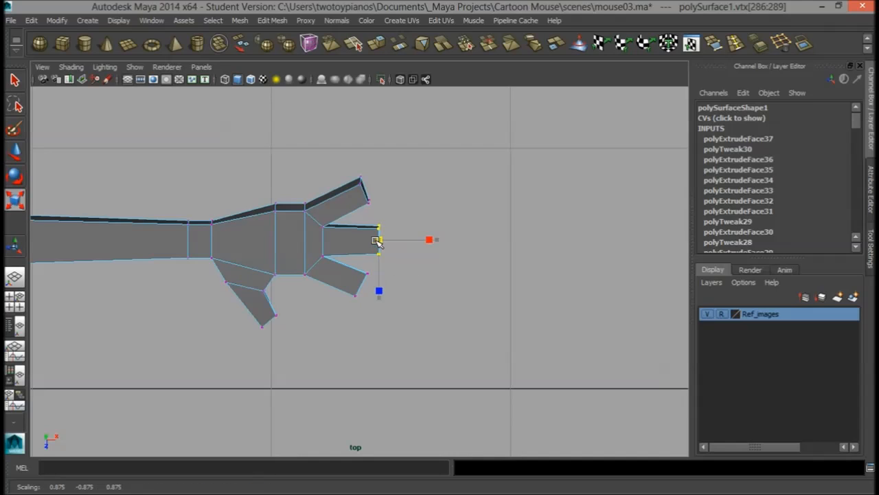
drag(351, 171, 363, 193)
drag(350, 268, 365, 287)
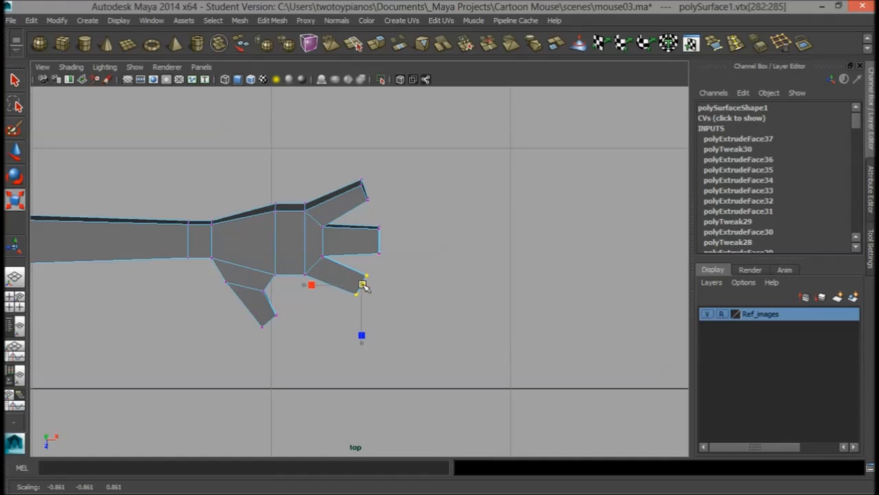
click(423, 253)
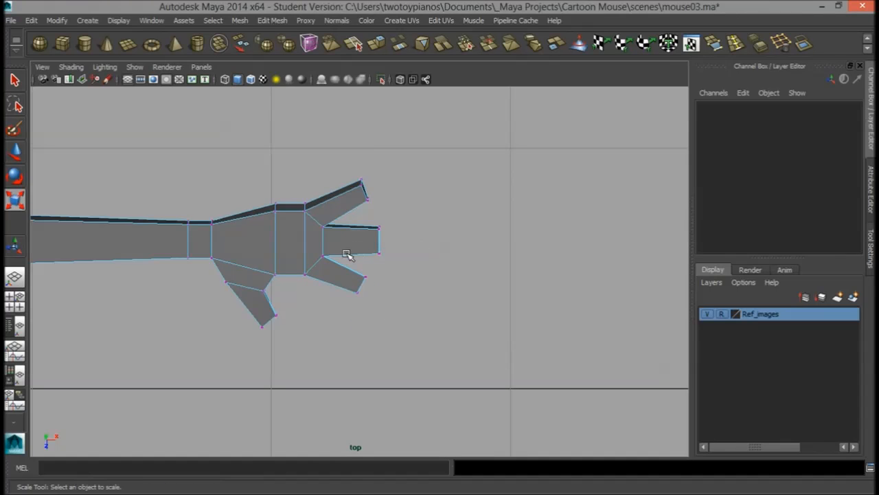
Move all vertices of the three fingers together toward the wrist in the top view to shorten the palm
drag(418, 325, 418, 325)
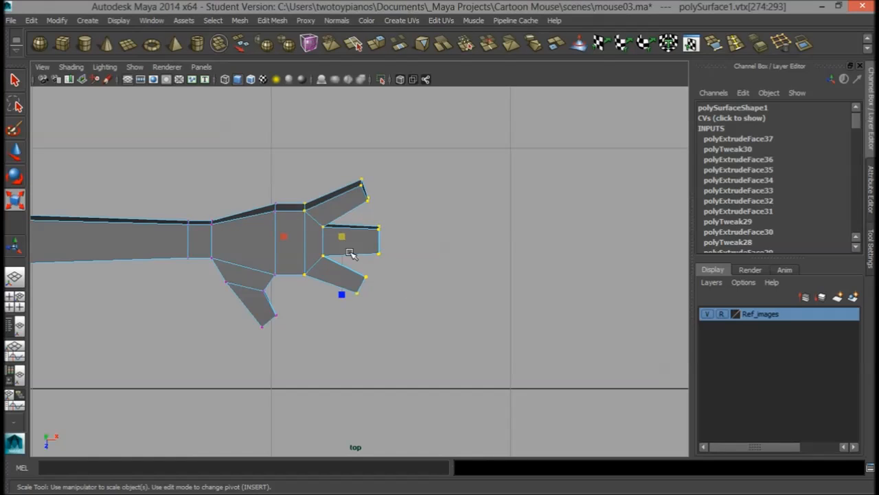
key(w)
drag(373, 233, 366, 234)
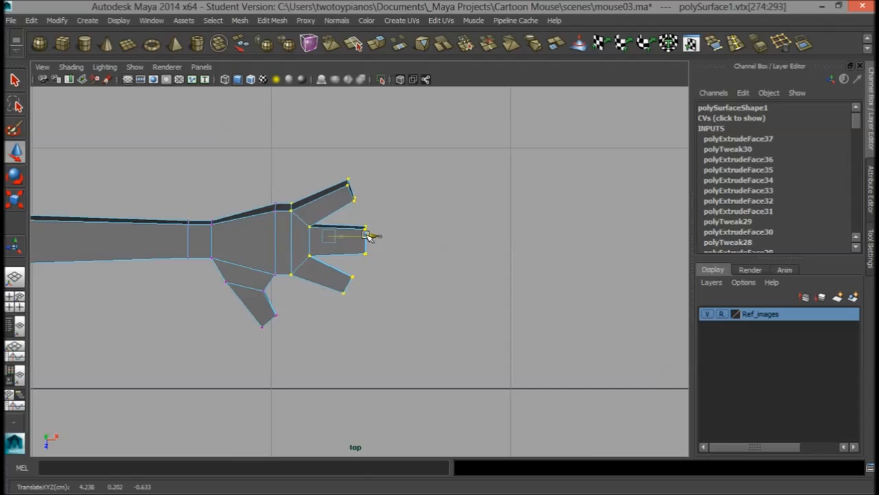
key(space)
key(space)
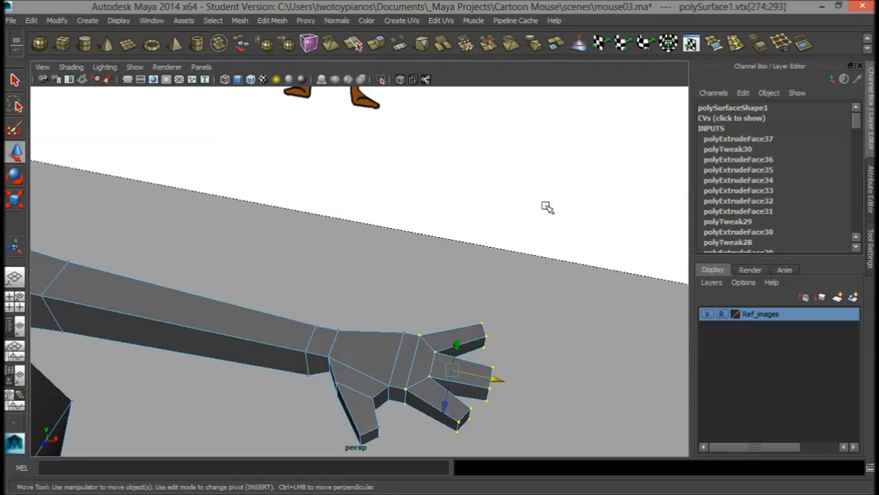
Preview the body mesh smoothed and examine the hand's shape from several angles in the perspective view
alt+drag(547, 206, 443, 167)
alt+right_drag(443, 167, 395, 194)
alt+middle_drag(395, 194, 410, 199)
alt+drag(410, 198, 321, 243)
right_drag(320, 243, 340, 210)
click(308, 228)
key(3)
click(359, 318)
alt+drag(359, 318, 301, 272)
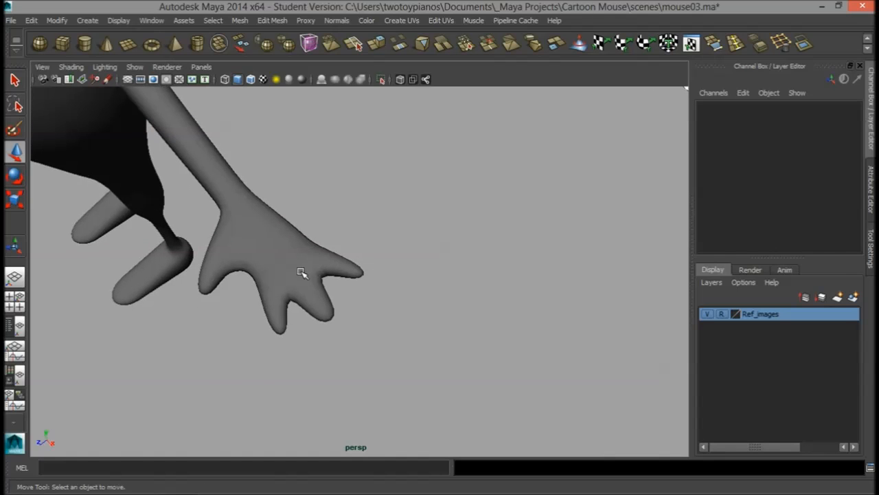
click(330, 288)
key(1)
mouse_move(334, 295)
alt+mouse_down()
mouse_move(291, 298)
mouse_move(321, 295)
alt+mouse_up()
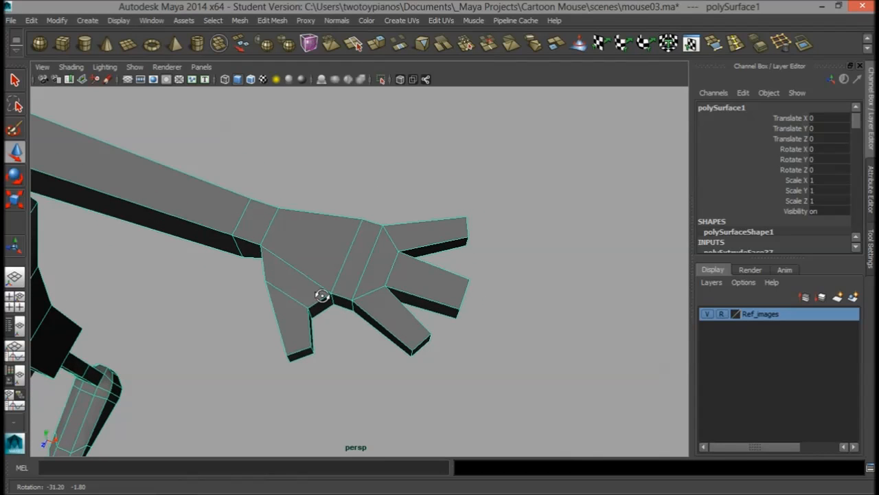
Delete the faces of the thumb's outer segment, keeping only the thumb's base on the palm
alt+drag(323, 323, 362, 339)
alt+middle_drag(361, 339, 413, 275)
alt+drag(413, 275, 288, 352)
right_drag(275, 214, 283, 242)
click(287, 285)
mouse_move(318, 380)
mouse_down()
mouse_move(310, 338)
mouse_move(334, 302)
mouse_move(330, 386)
mouse_up()
click(321, 383)
Close the open end of the thumb's base with a new face using the Append to Polygon tool
click(715, 45)
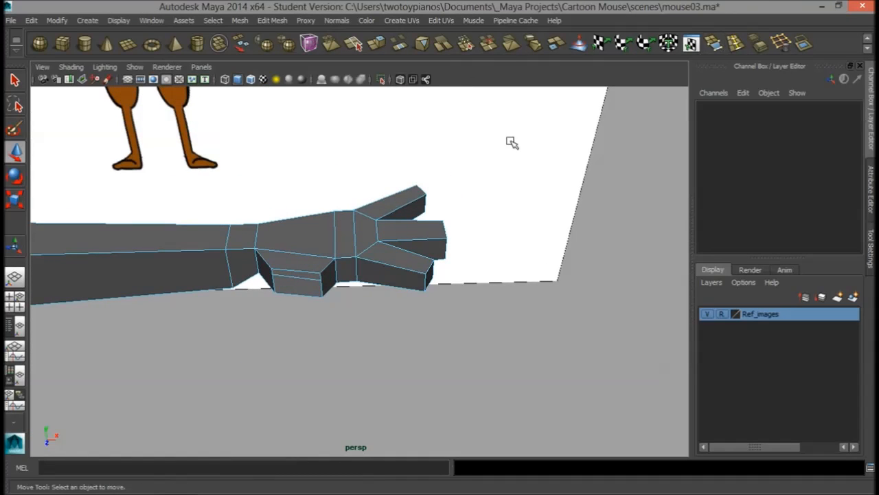
click(292, 294)
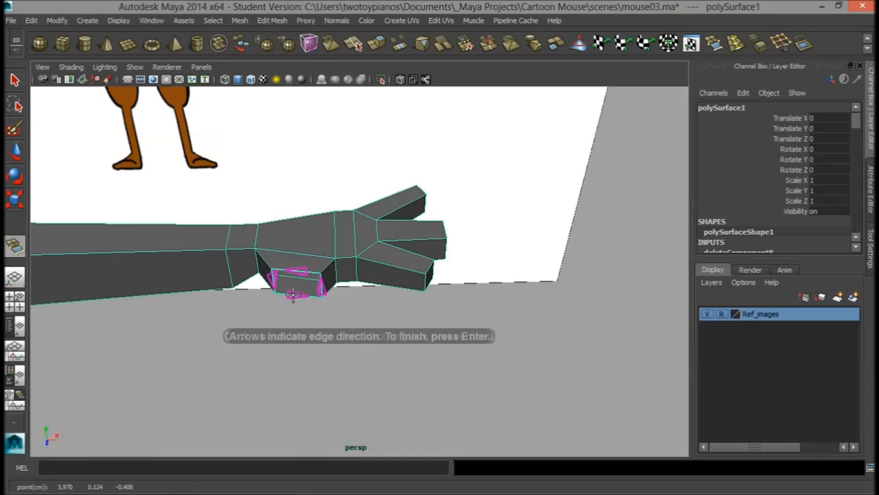
click(295, 271)
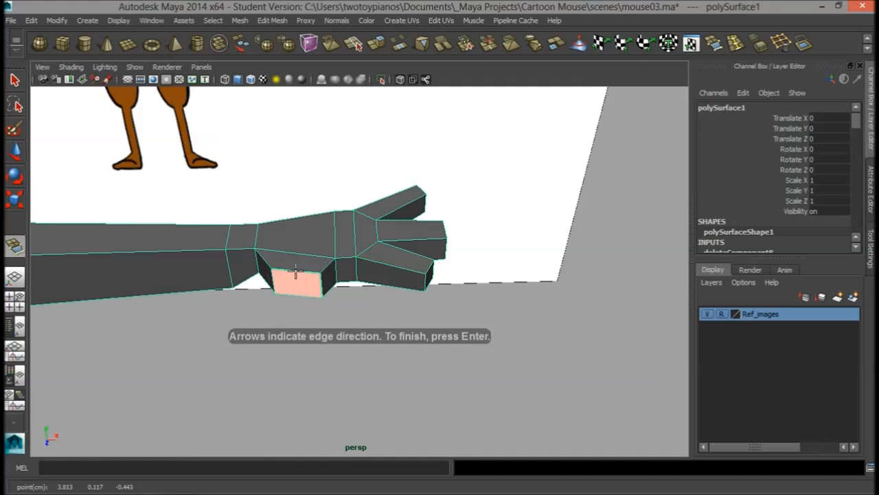
key(Return)
Extrude the thumb base's side face nearest the fingers outward at an angle to form a new thumb
alt+drag(522, 188, 522, 199)
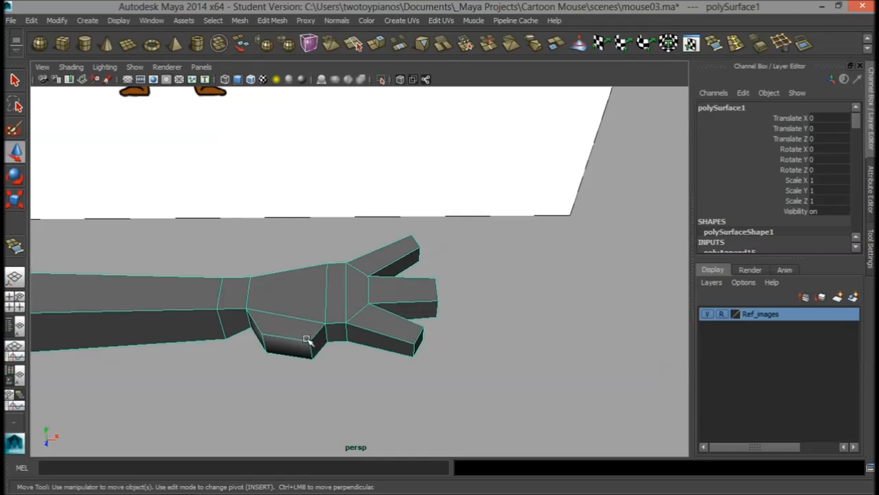
right_drag(313, 346, 310, 241)
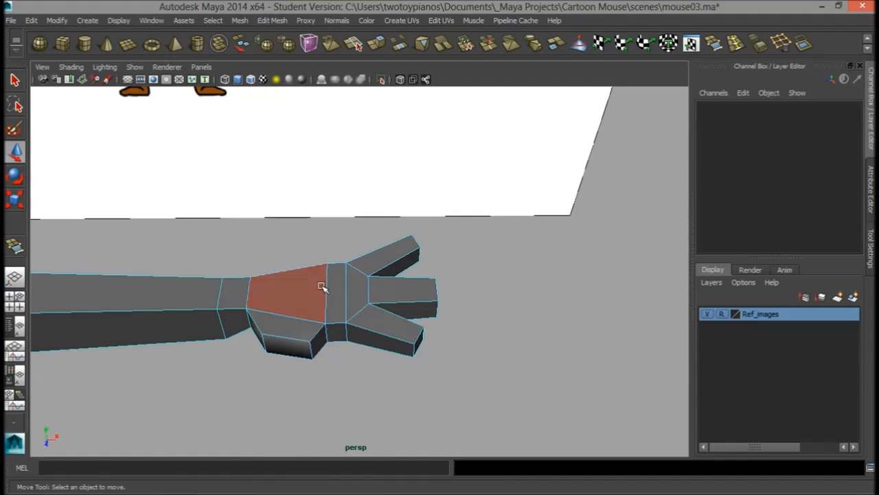
click(321, 335)
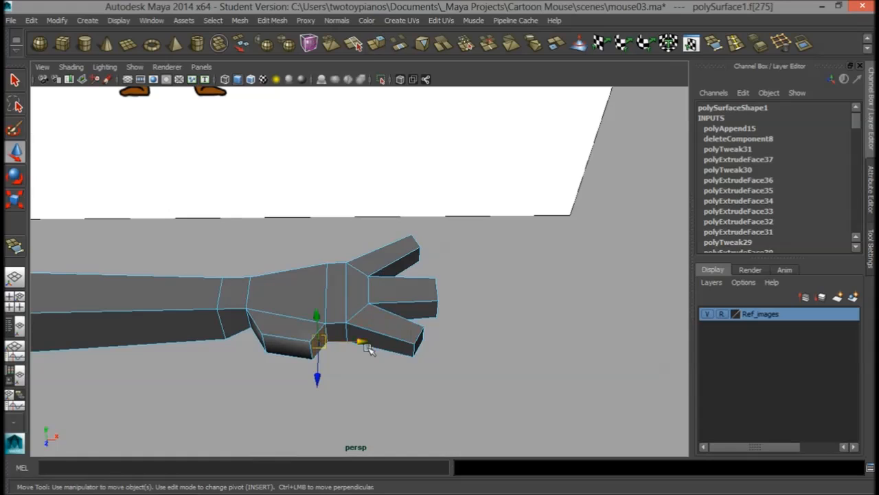
key(ctrl+e)
drag(359, 366, 402, 393)
alt+drag(417, 357, 422, 362)
Move the thumb base's two outer vertical edges so its outline runs smoothly from the wrist into the new thumb
right_drag(282, 396, 287, 212)
click(287, 399)
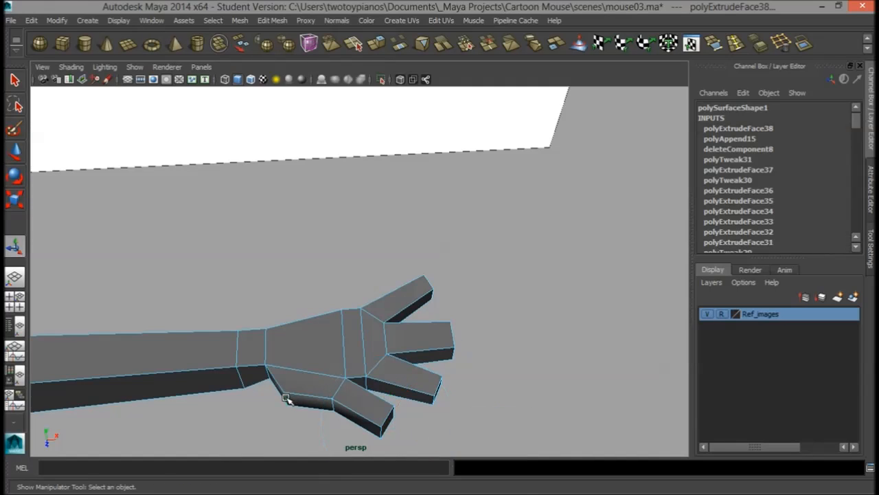
key(w)
drag(289, 436, 285, 426)
click(332, 407)
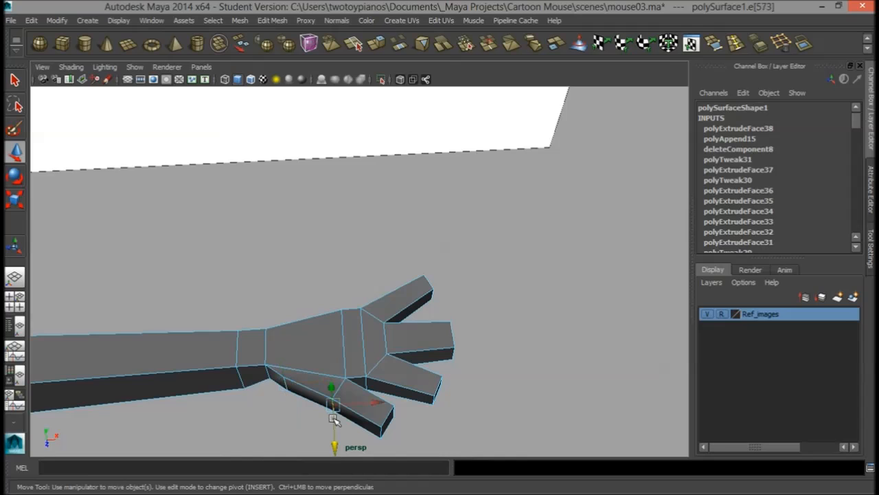
drag(333, 433, 333, 446)
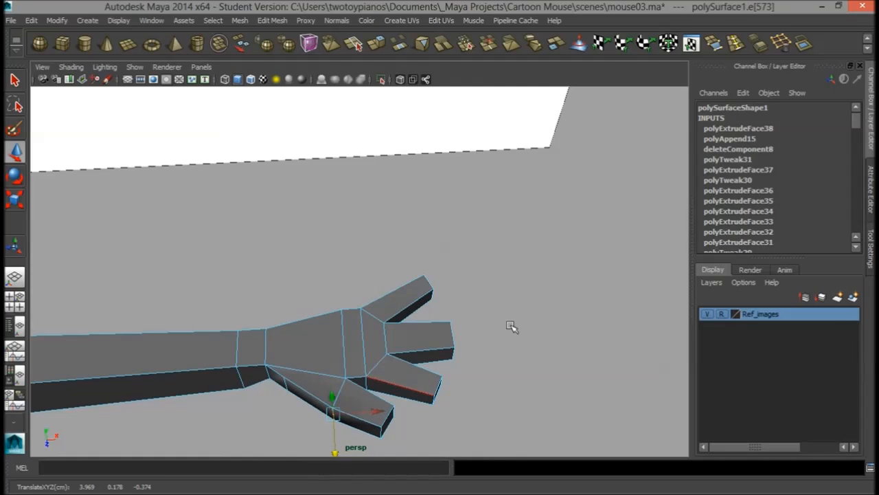
Preview the mesh smoothed and inspect the reshaped thumb and hand from different angles
alt+right_drag(510, 326, 438, 251)
alt+drag(437, 251, 377, 275)
right_drag(308, 271, 351, 193)
alt+right_drag(366, 317, 520, 304)
alt+middle_drag(381, 320, 440, 302)
key(3)
alt+drag(488, 303, 522, 303)
alt+drag(523, 299, 529, 311)
Move the palm vertices in the gaps between the fingers to reshape the webbing, and return to the unsmoothed mesh
right_drag(465, 210, 412, 210)
drag(464, 309, 466, 345)
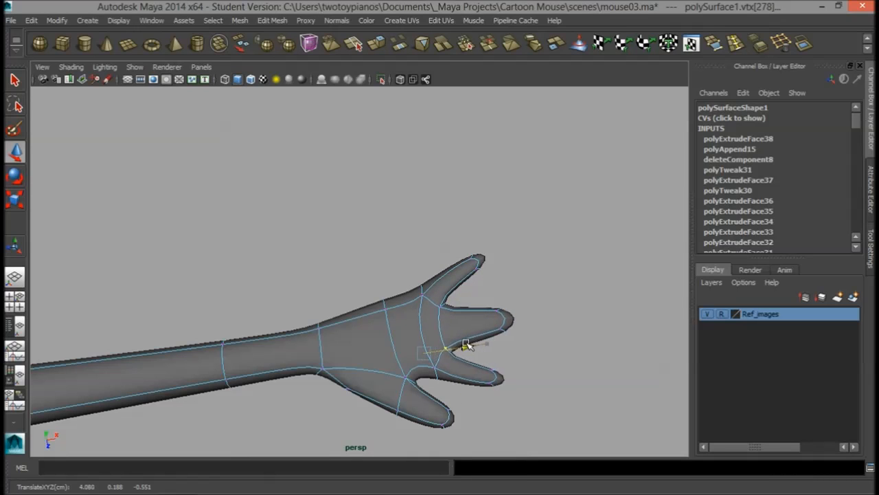
alt+drag(535, 290, 462, 296)
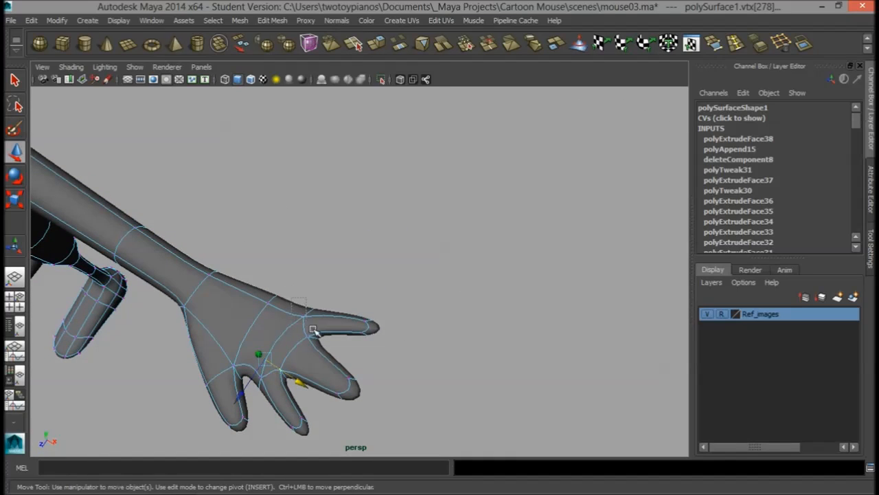
drag(334, 350, 426, 344)
key(1)
Adjust the side vertices of the palm's edge loop just before the knuckles
alt+right_drag(256, 278, 368, 281)
drag(350, 292, 218, 288)
alt+drag(281, 270, 606, 309)
alt+right_drag(606, 309, 512, 272)
alt+drag(505, 271, 324, 260)
alt+right_drag(322, 261, 555, 294)
drag(319, 278, 402, 297)
Move the outer knuckle vertex pairs of the front and back fingers toward the wrist to curve the knuckle line
alt+drag(338, 245, 461, 282)
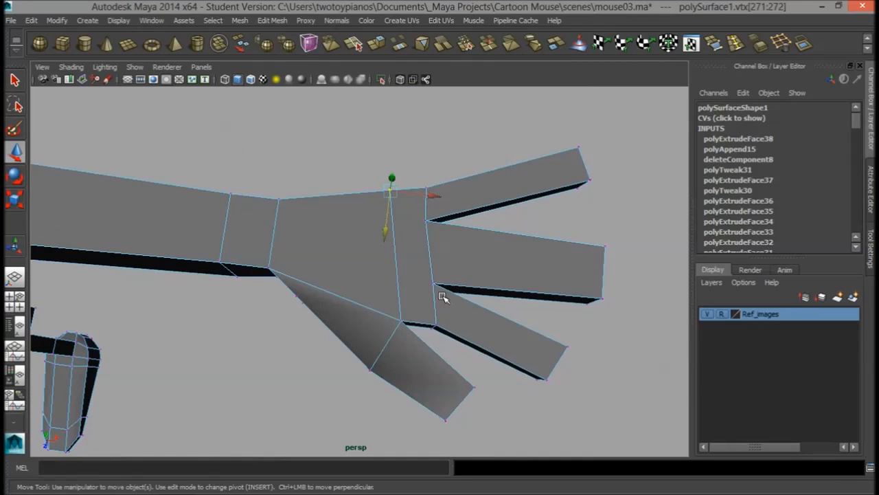
drag(426, 317, 462, 331)
drag(416, 216, 461, 208)
mouse_move(483, 243)
alt+mouse_down()
mouse_move(424, 206)
mouse_move(405, 128)
mouse_move(402, 83)
mouse_move(412, 76)
mouse_move(320, 141)
mouse_move(422, 220)
mouse_move(481, 227)
alt+mouse_up()
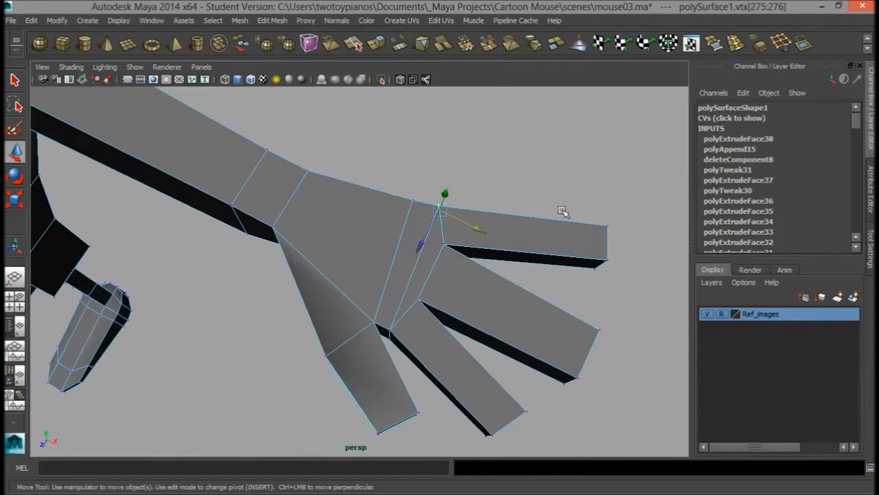
drag(650, 282, 649, 280)
drag(596, 246, 620, 314)
Select the thumb's tip vertices and move them outward, farther away from the front finger
drag(644, 268, 390, 329)
key(r)
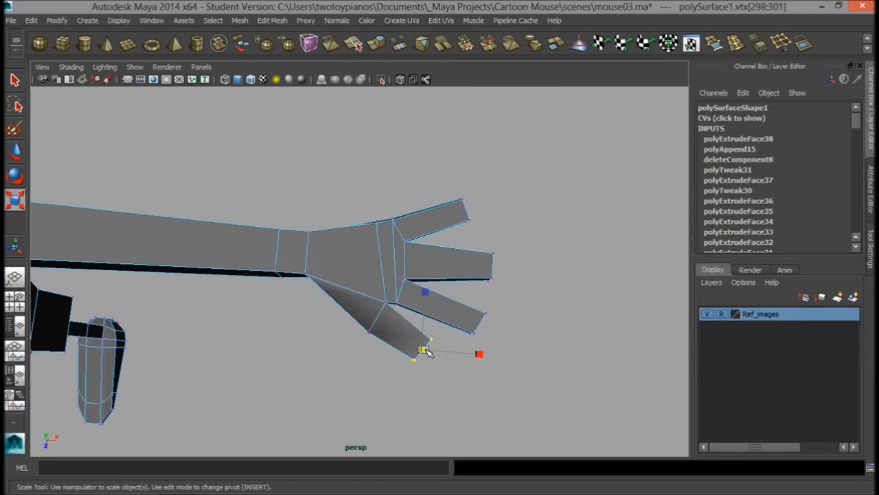
key(w)
drag(422, 349, 418, 353)
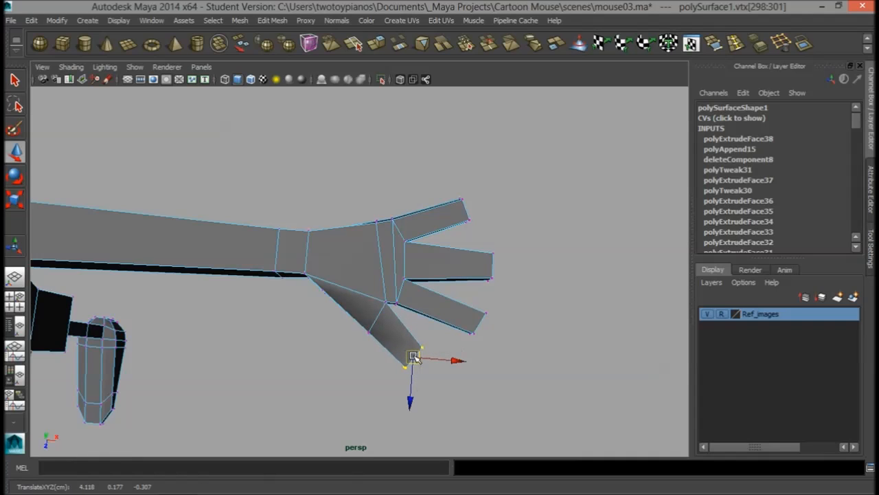
Preview the whole mesh smoothed and check the proportions of the hand and thumb
right_drag(390, 274, 397, 250)
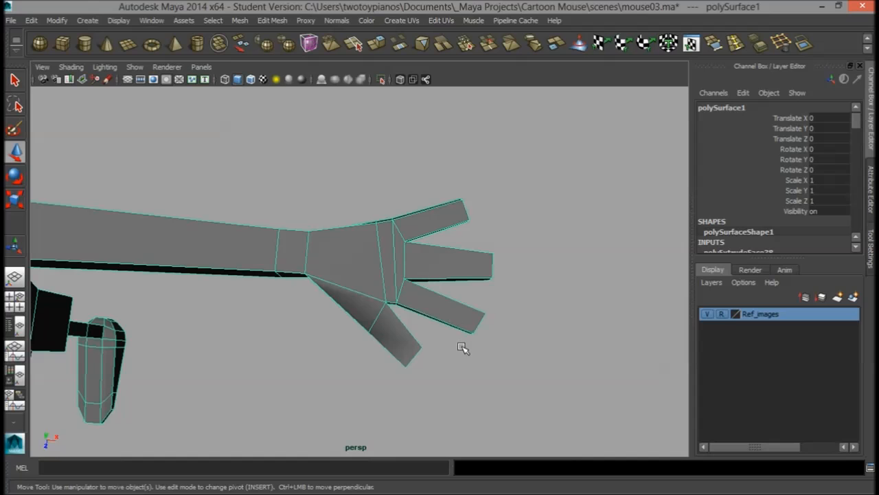
key(3)
alt+drag(487, 348, 540, 314)
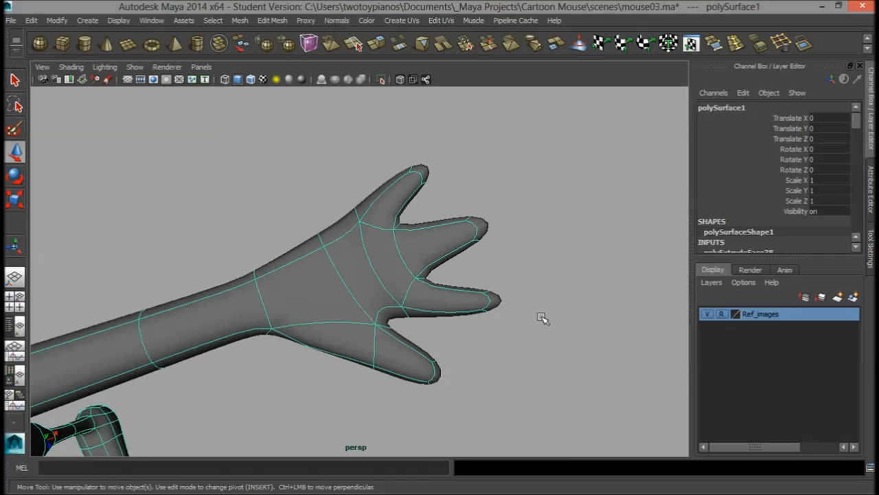
alt+drag(493, 288, 471, 292)
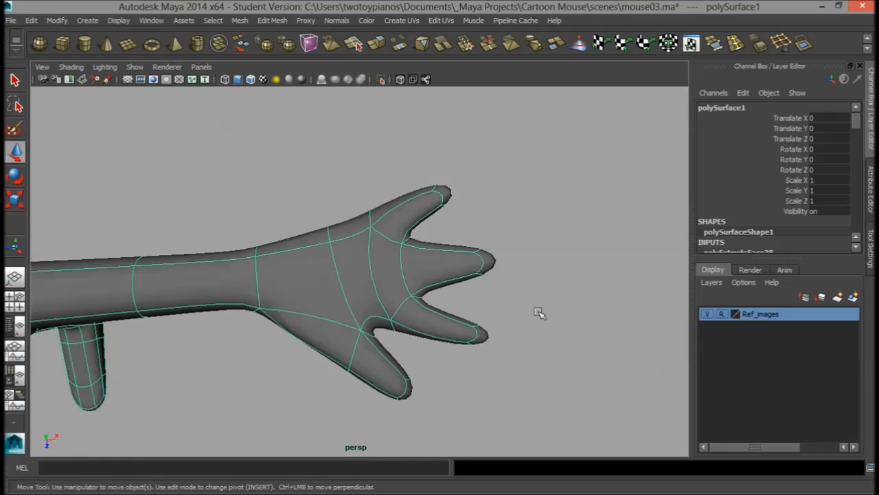
key(1)
Insert an edge loop near the base of each of the three fingers
click(735, 44)
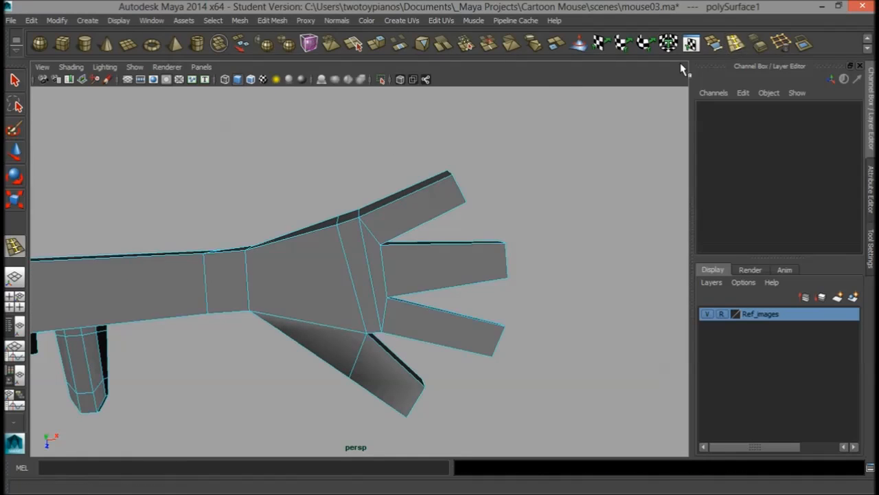
click(373, 213)
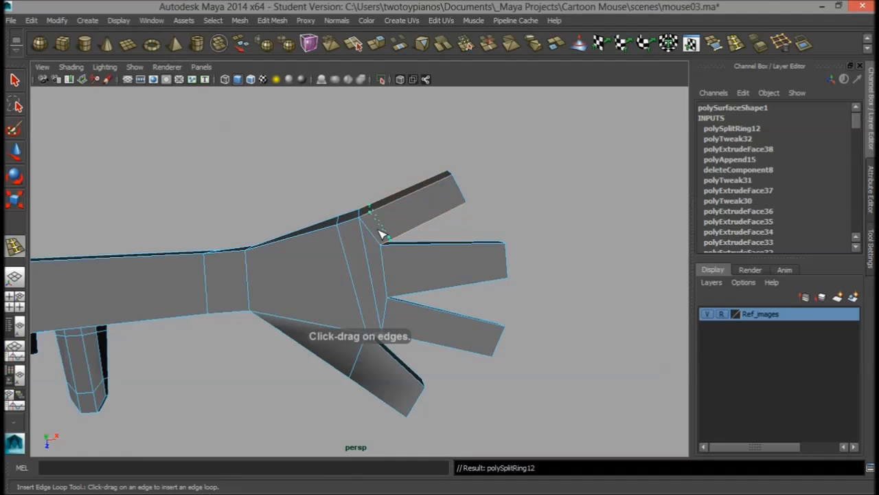
click(398, 248)
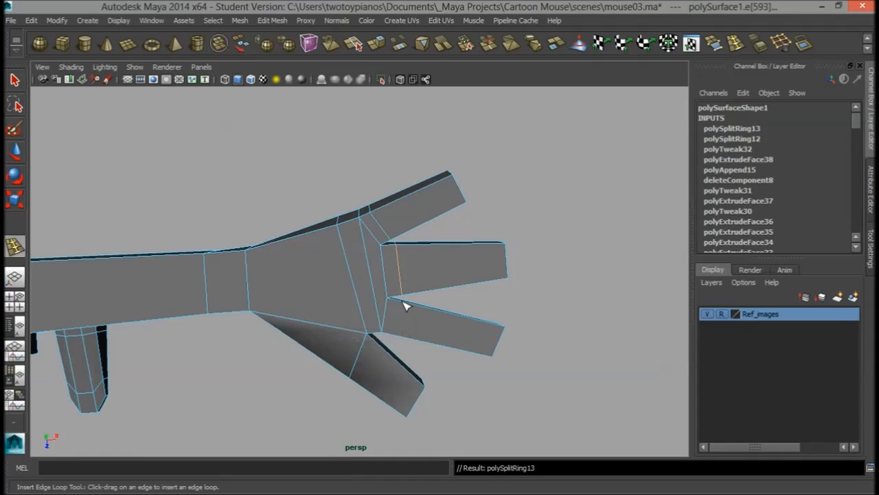
click(404, 303)
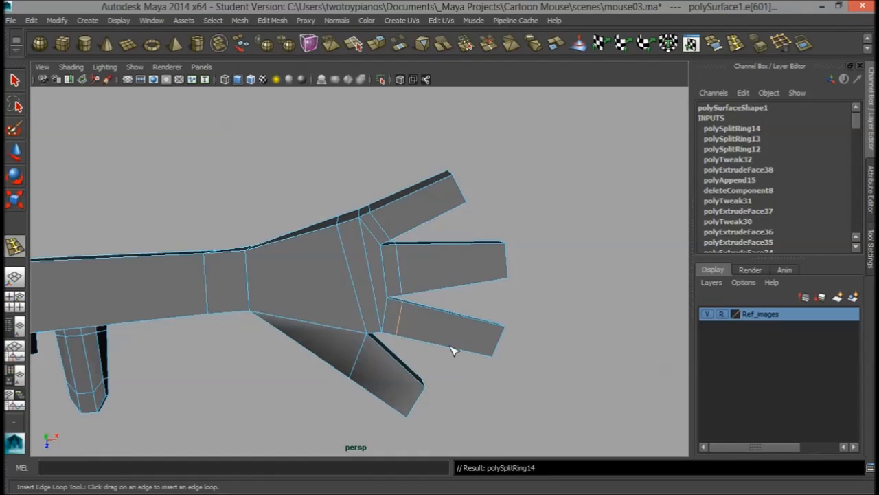
Preview the whole mesh smoothed and examine the edge loops at the finger bases from several angles
key(1)
key(q)
right_drag(354, 289, 402, 200)
click(384, 227)
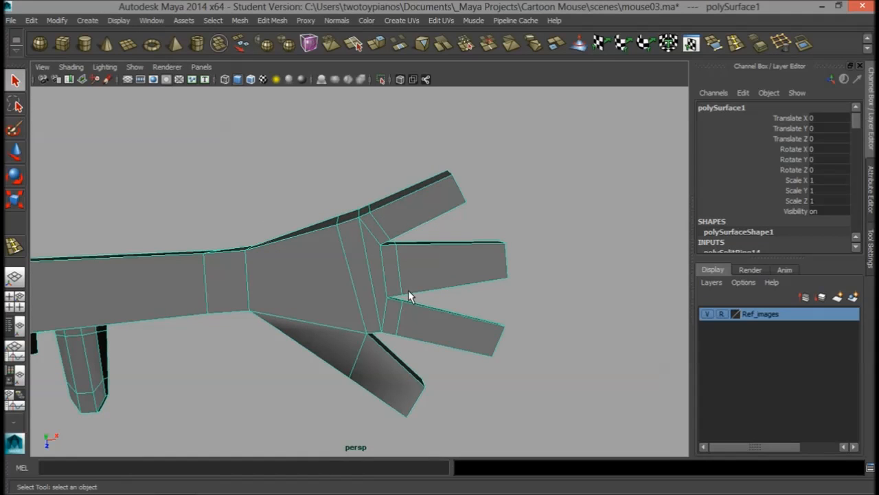
key(3)
alt+drag(534, 298, 475, 328)
alt+right_drag(475, 327, 461, 254)
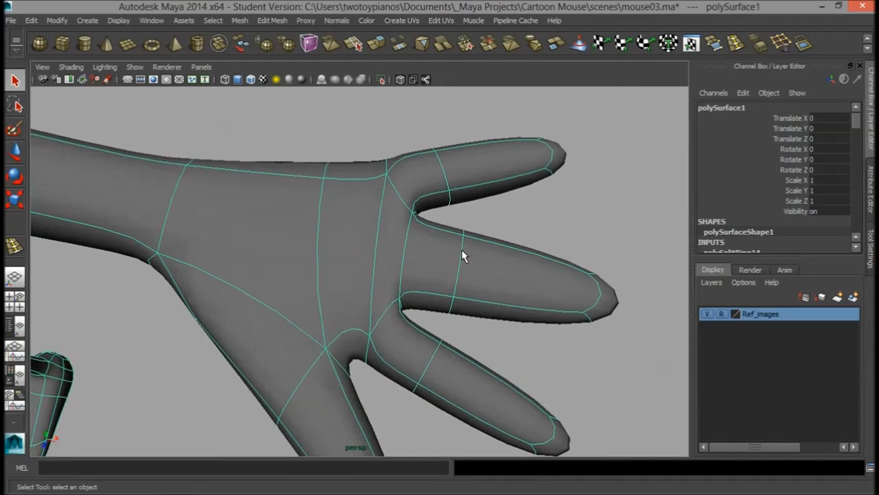
mouse_move(461, 255)
alt+mouse_down()
mouse_move(435, 309)
mouse_move(447, 251)
alt+mouse_up()
alt+right_drag(448, 251, 435, 249)
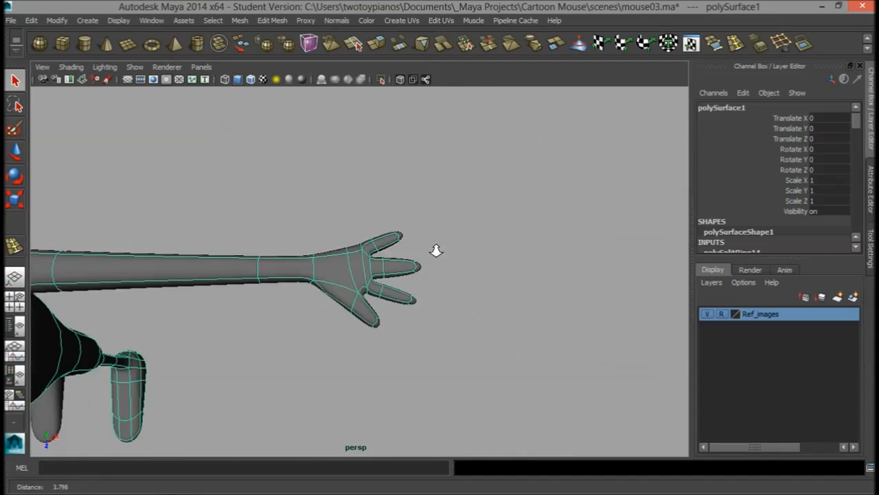
alt+drag(436, 249, 469, 281)
alt+right_drag(191, 300, 446, 312)
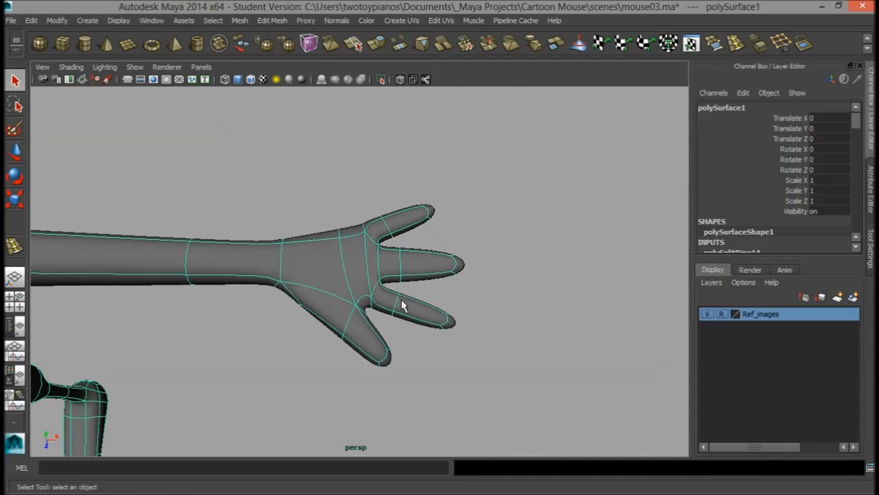
Move the base edge loop of each of the three fingers outward along the finger toward its tip
key(1)
alt+drag(366, 279, 392, 212)
right_drag(391, 209, 392, 178)
click(393, 216)
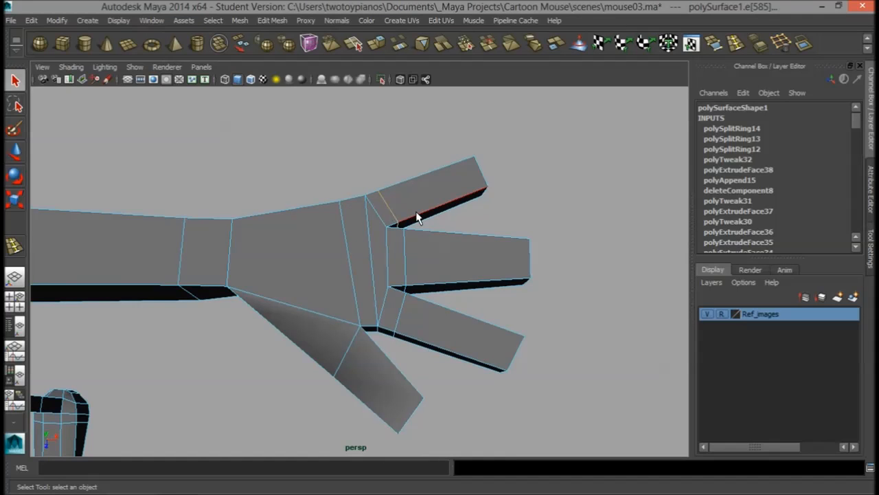
key(w)
drag(389, 203, 402, 202)
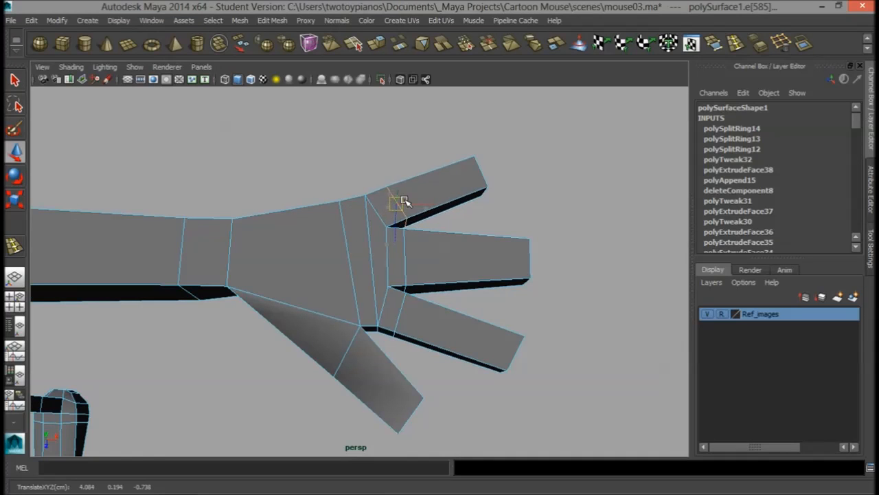
click(403, 262)
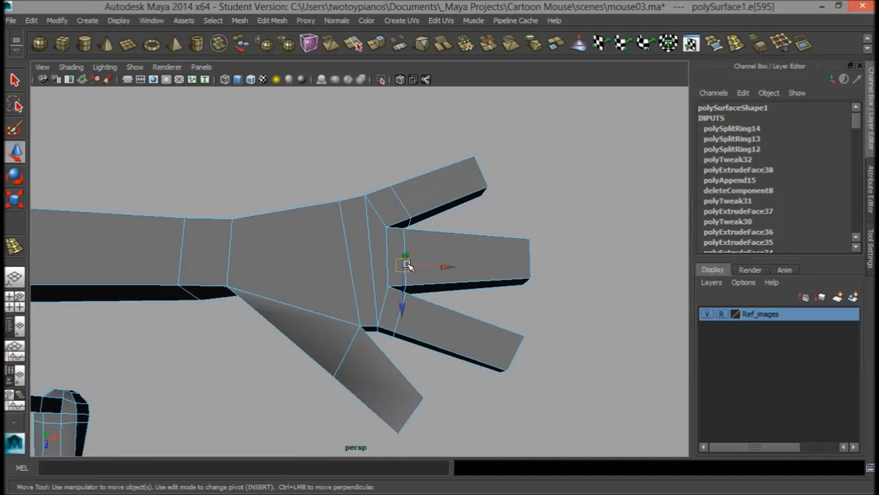
click(405, 236)
drag(401, 261, 413, 267)
click(399, 315)
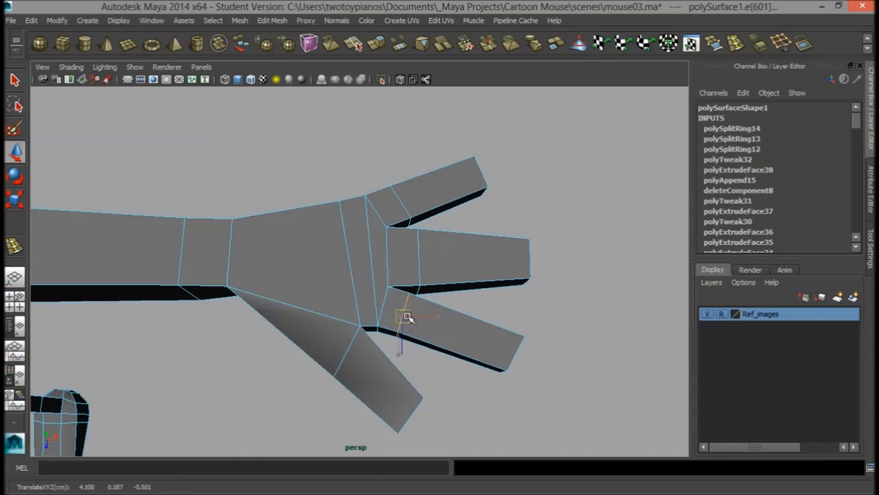
drag(418, 321, 420, 324)
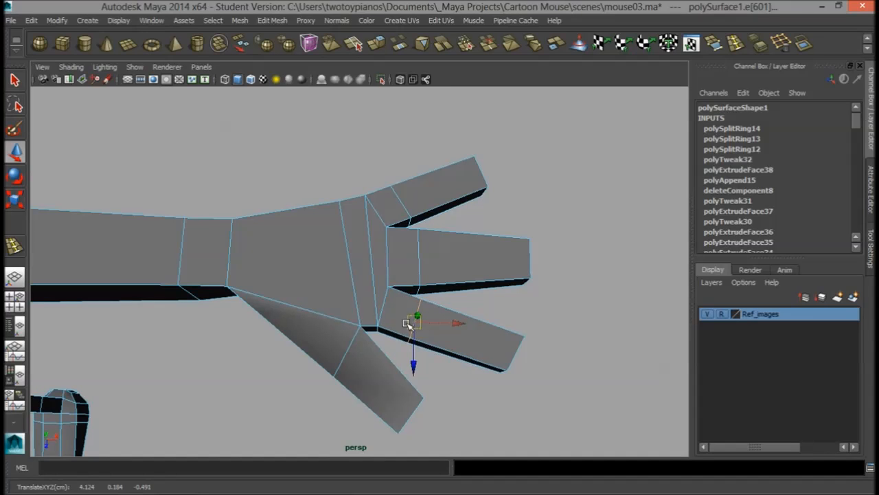
Move the edges at the web between thumb and front finger toward the wrist and preview the mesh smoothed
alt+drag(348, 344, 387, 321)
click(385, 308)
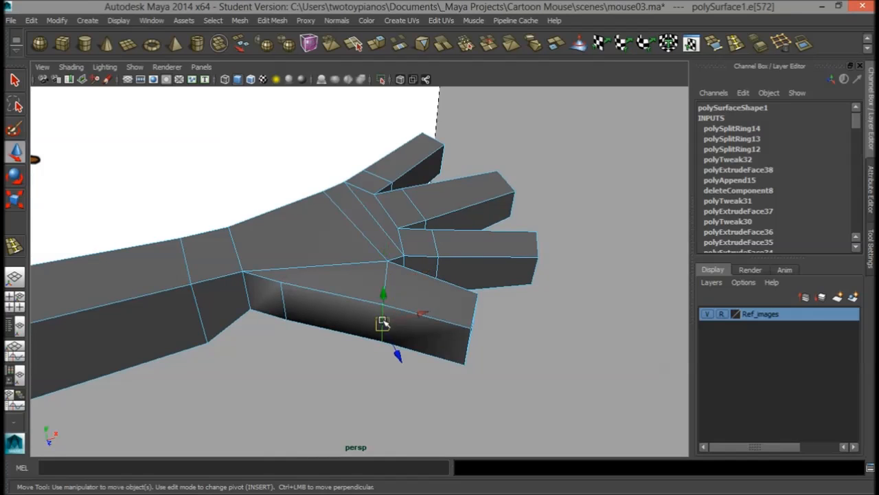
shift+click(403, 330)
alt+drag(403, 330, 391, 312)
click(370, 208)
drag(365, 364, 359, 357)
alt+drag(482, 315, 392, 314)
right_drag(393, 214, 449, 194)
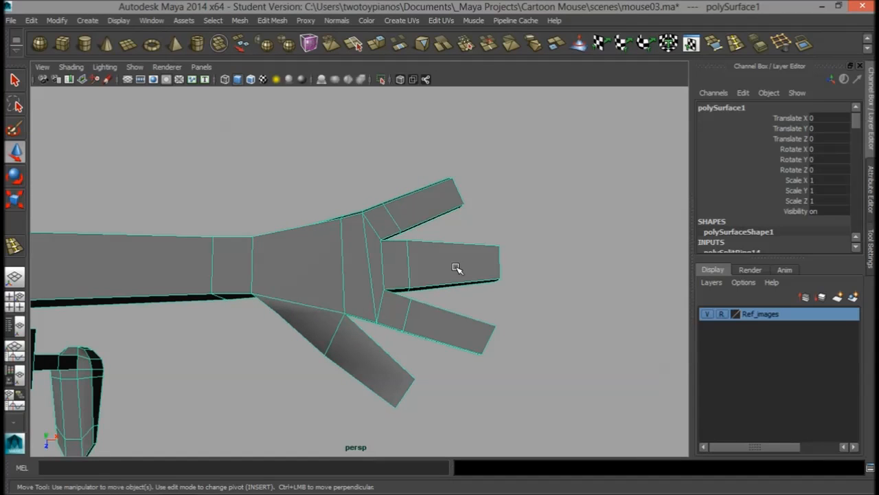
key(3)
alt+drag(516, 305, 380, 233)
Return to the unsmoothed mesh and scale the middle finger's base edges narrower across the finger
key(1)
right_drag(384, 218, 378, 180)
click(387, 235)
alt+drag(387, 235, 410, 251)
click(390, 239)
key(r)
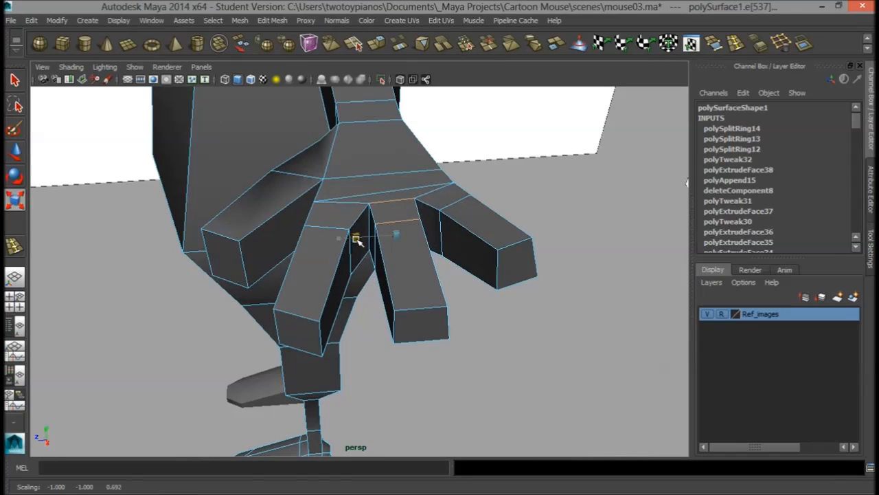
alt+drag(357, 239, 409, 252)
alt+drag(447, 291, 342, 282)
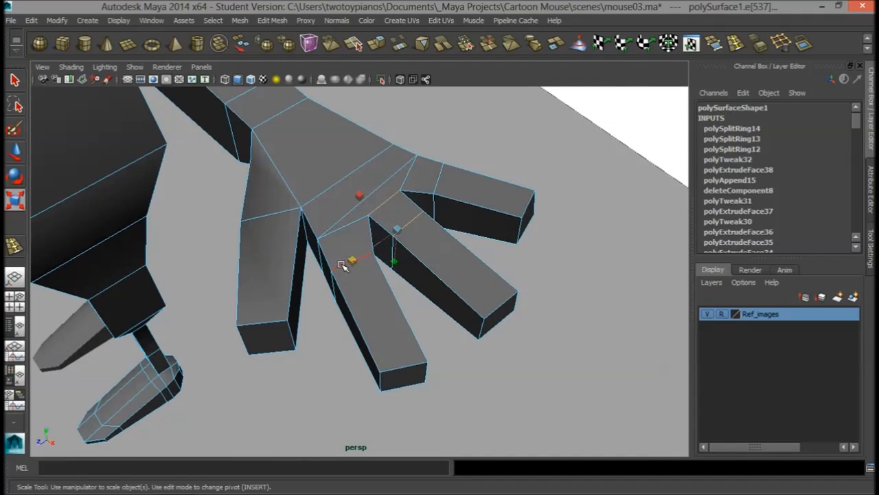
Adjust the front finger's base edge loop sideways and move the finger's tip face toward the middle finger
key(w)
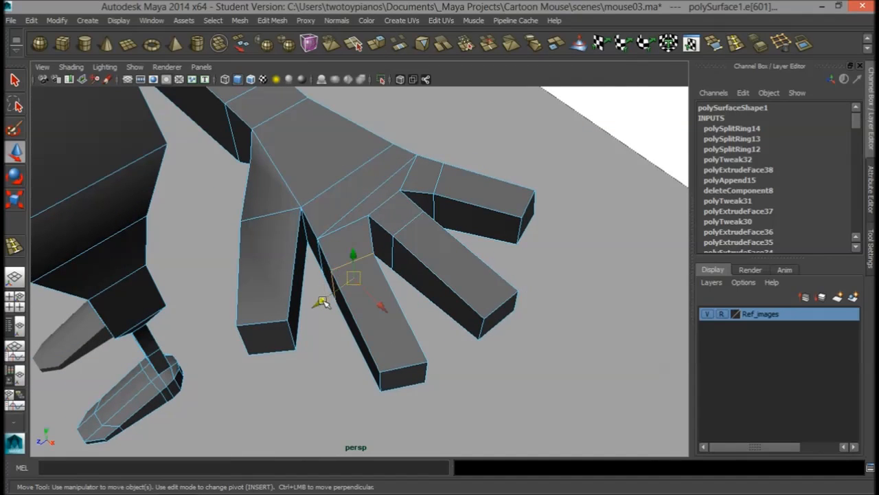
alt+drag(329, 300, 376, 317)
right_drag(340, 211, 337, 187)
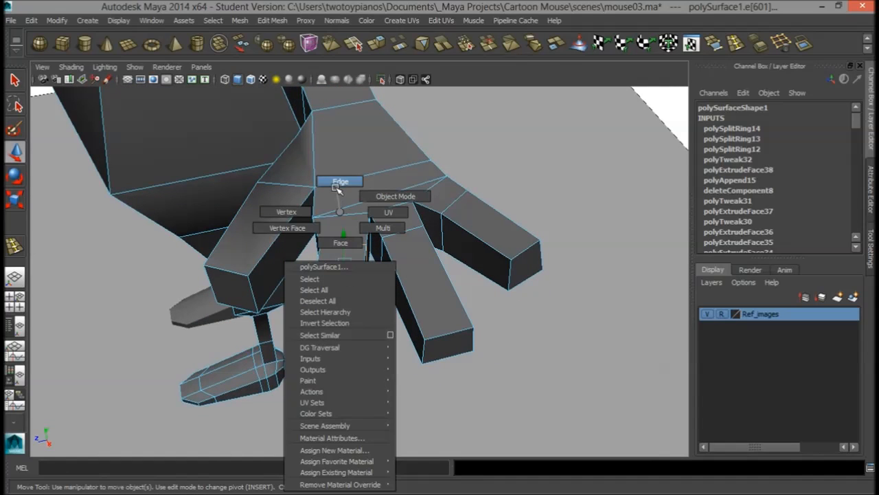
right_drag(341, 228, 340, 242)
click(325, 362)
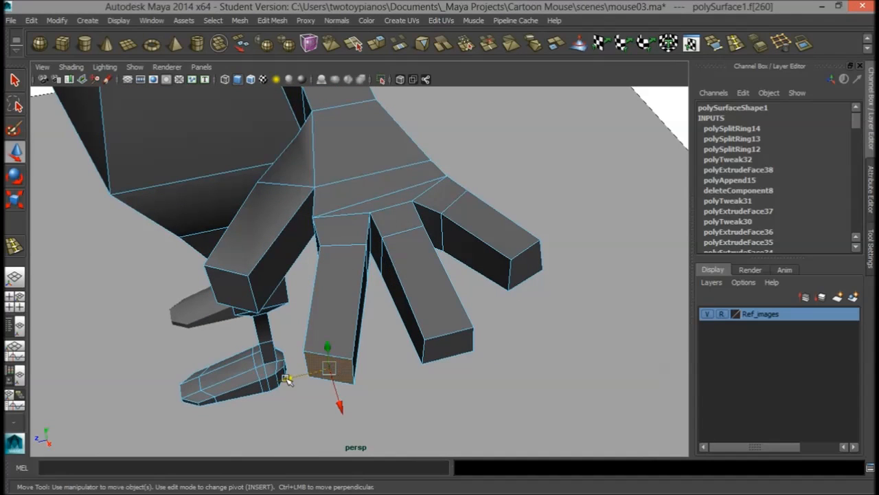
drag(290, 380, 315, 376)
Move the back finger's tip face closer to the middle finger and farther outward, and adjust the finger's base edge loop
alt+drag(584, 300, 535, 301)
click(493, 347)
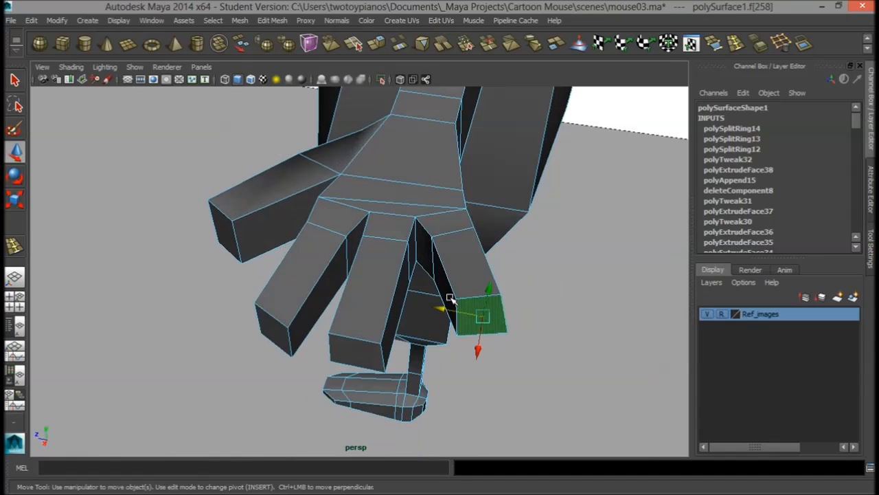
drag(453, 311, 442, 309)
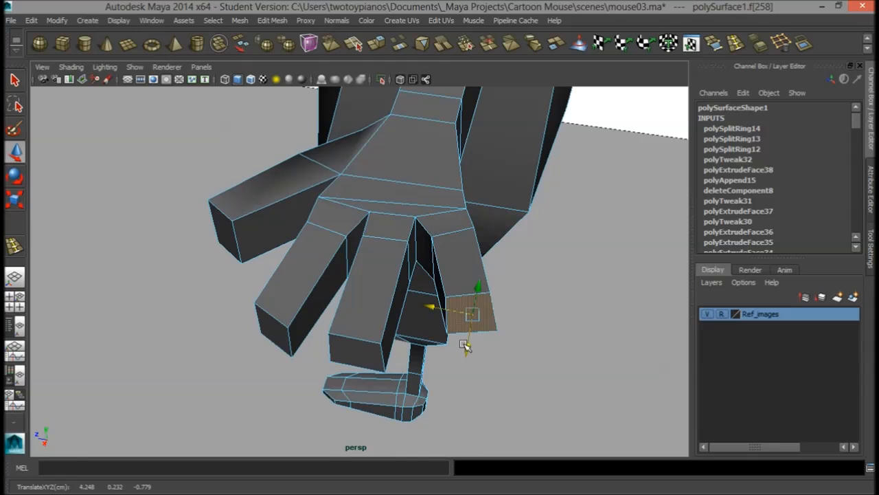
drag(466, 346, 469, 358)
alt+drag(445, 328, 444, 379)
right_drag(450, 268, 455, 180)
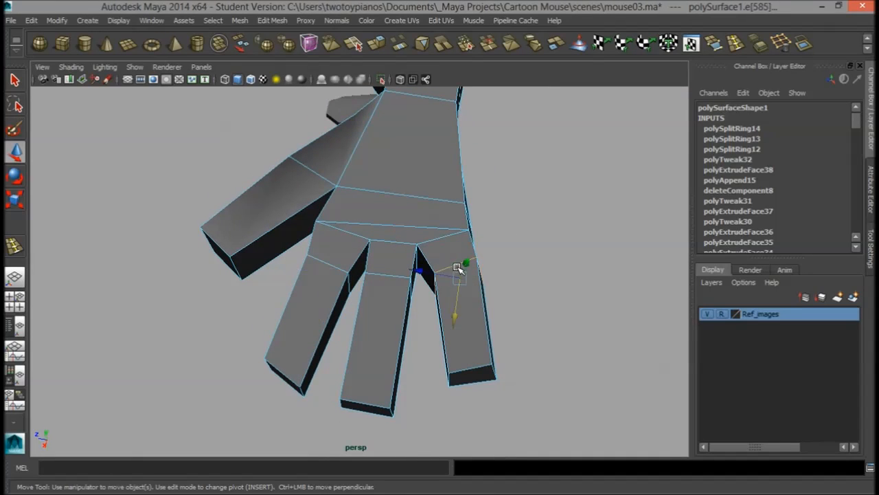
Adjust the height of the tip faces of the back and front fingers
alt+drag(440, 275, 461, 226)
click(462, 228)
right_drag(462, 228, 453, 248)
click(459, 213)
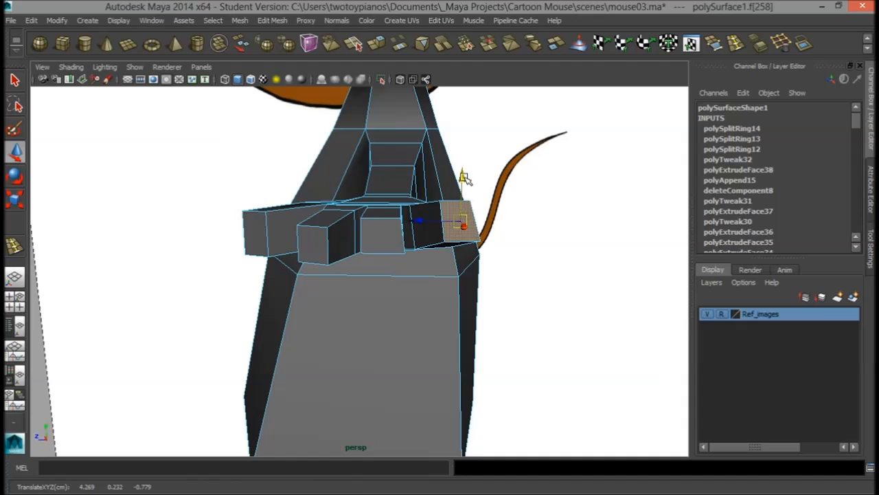
click(323, 256)
alt+drag(311, 201, 576, 246)
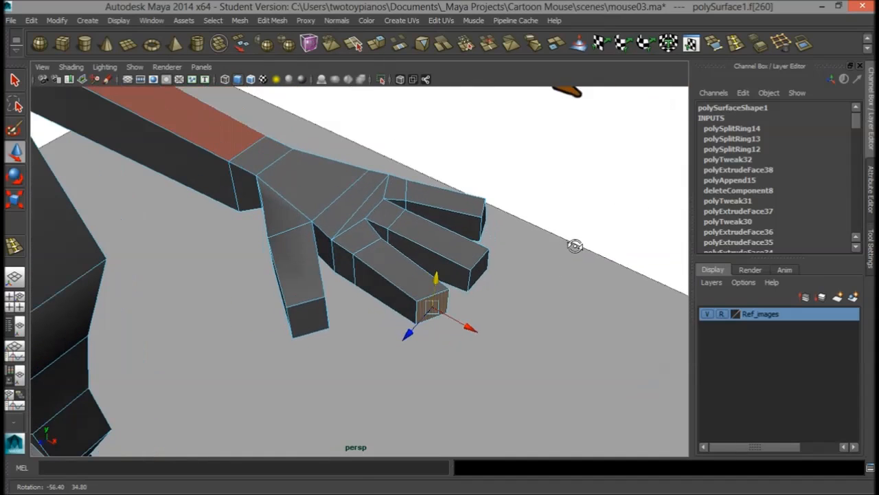
Preview the mesh smoothed and examine the spread and shape of the fingers and thumb from all sides
right_drag(402, 206, 453, 194)
click(460, 238)
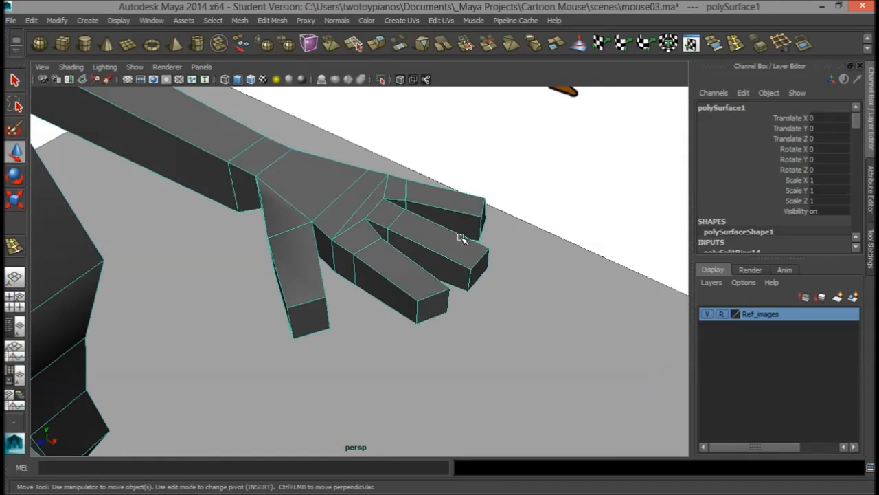
key(3)
alt+drag(508, 306, 406, 296)
alt+drag(402, 344, 403, 359)
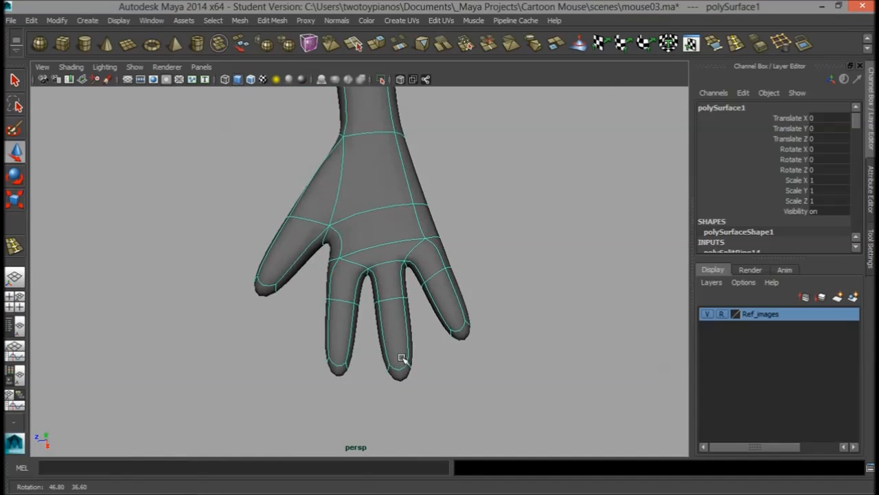
alt+right_drag(403, 359, 204, 224)
alt+drag(307, 333, 210, 303)
alt+right_drag(236, 288, 522, 272)
alt+middle_drag(447, 261, 479, 286)
alt+drag(479, 286, 554, 276)
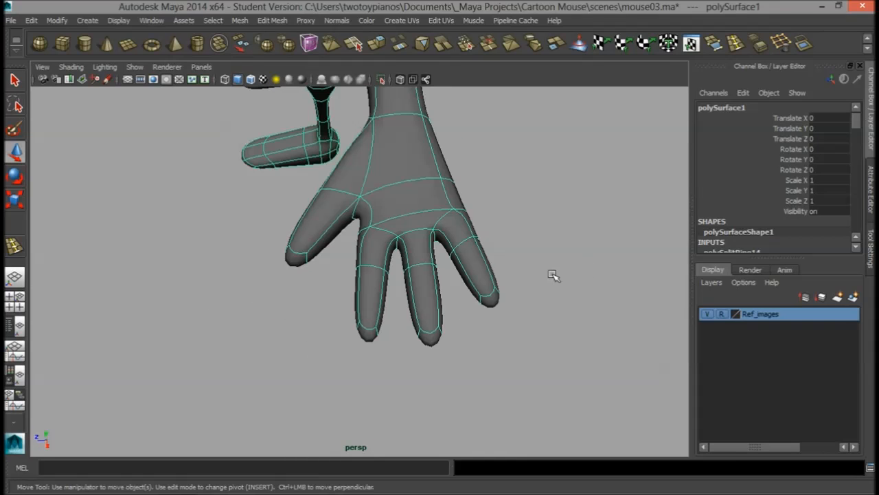
Return to the unsmoothed mesh and adjust the vertical edge on the thumb side of the front finger's base
key(1)
alt+drag(457, 267, 430, 237)
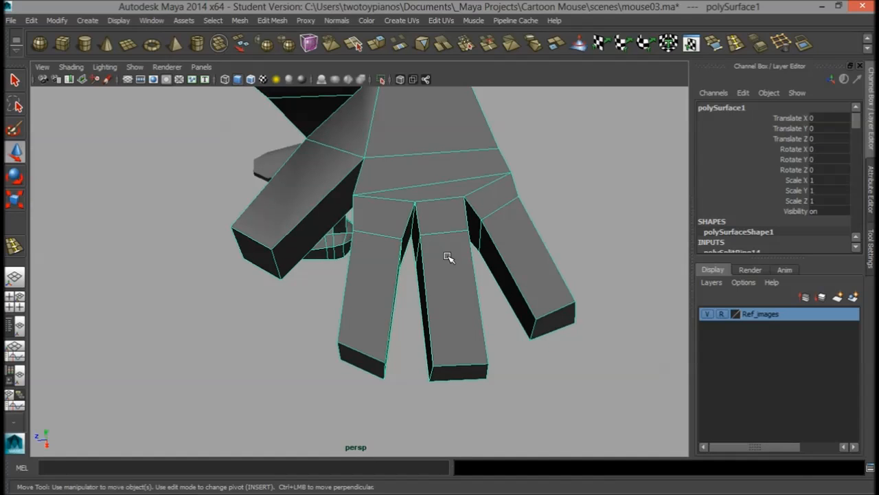
alt+drag(433, 252, 493, 248)
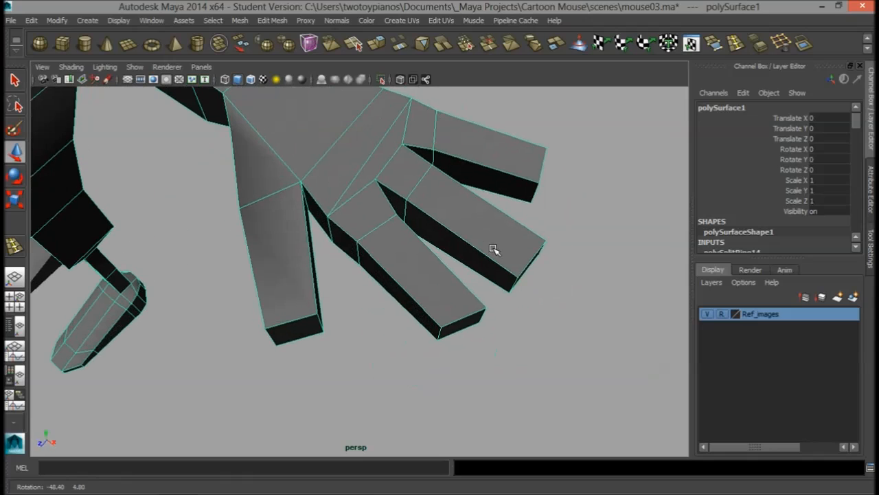
right_drag(327, 231, 328, 182)
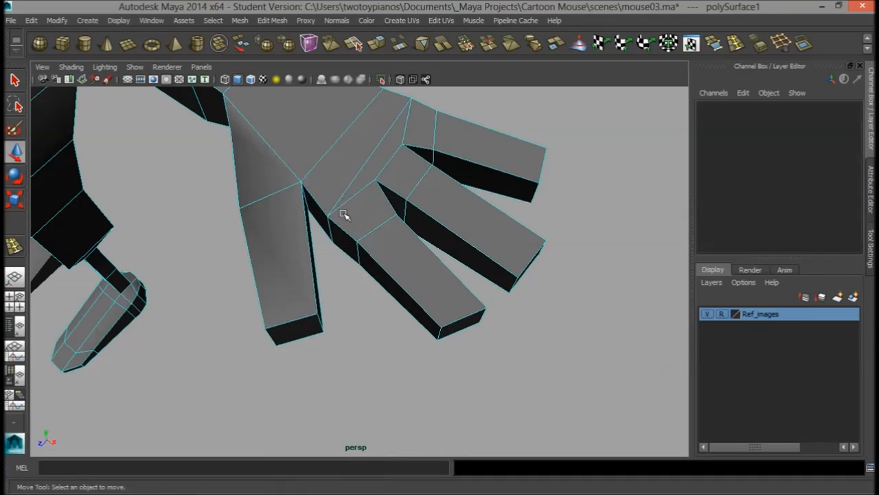
click(327, 230)
drag(303, 260, 304, 261)
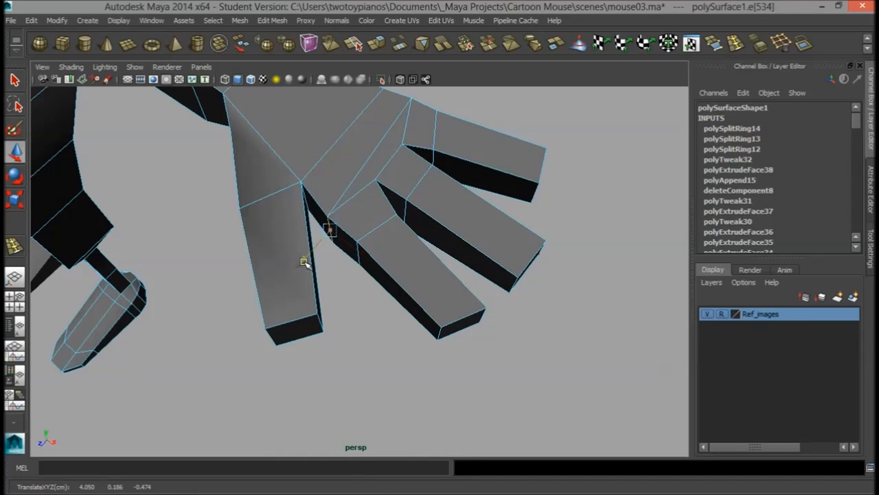
alt+drag(475, 165, 506, 185)
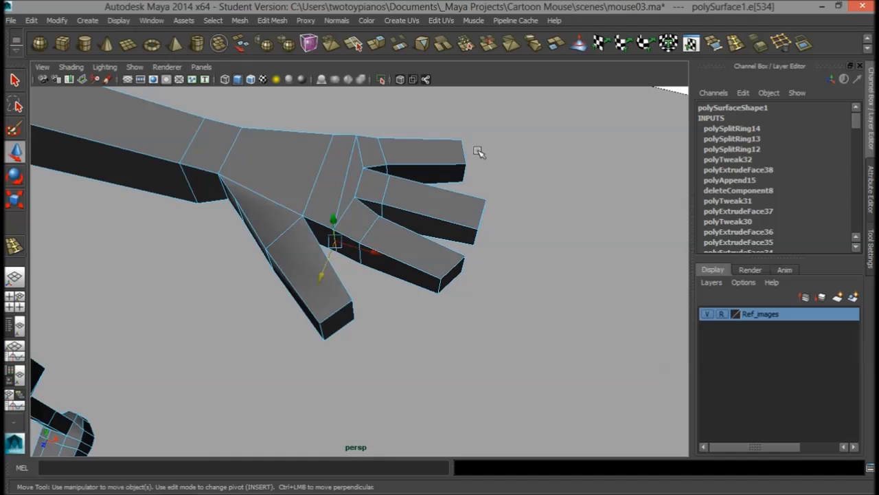
Insert an edge loop around the middle of each of the three fingers
click(740, 44)
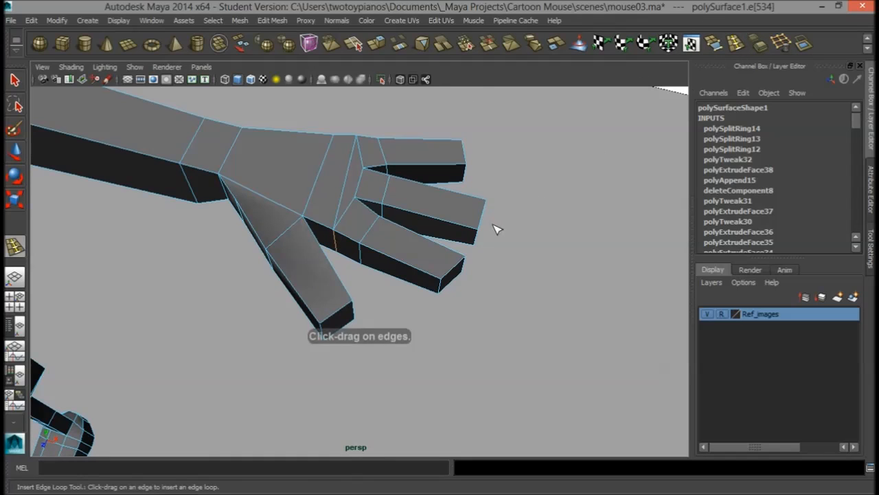
drag(404, 266, 405, 266)
click(428, 215)
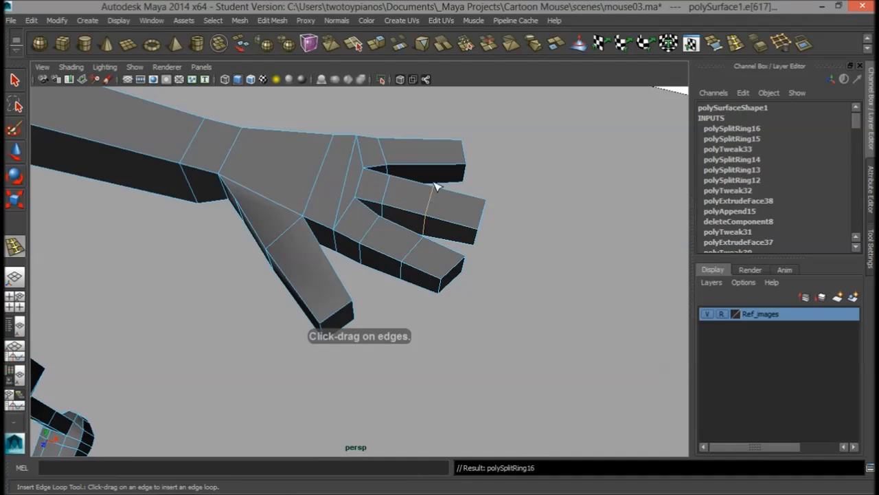
click(427, 170)
Insert an edge loop close to the tip of each of the three fingers and the thumb
click(459, 169)
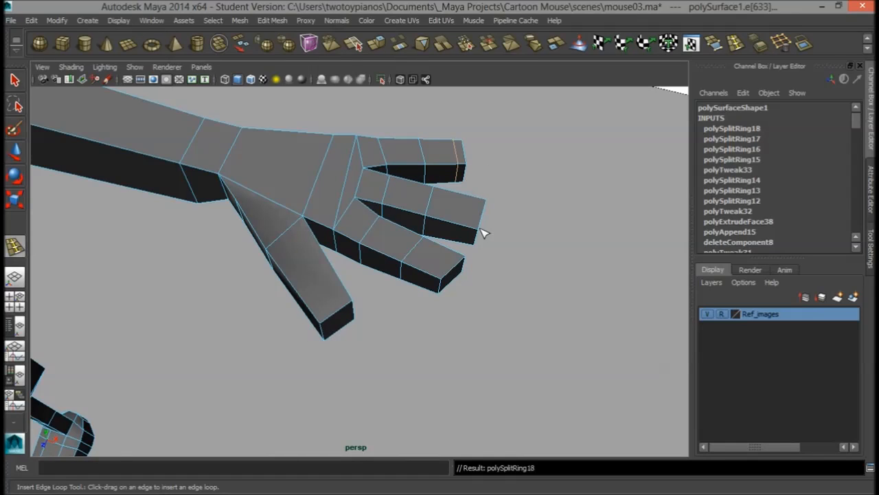
drag(473, 233, 474, 233)
click(436, 280)
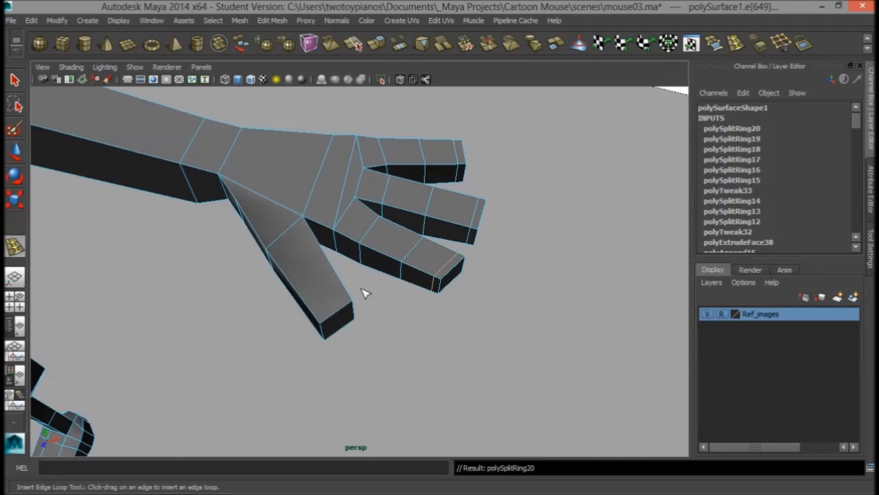
click(349, 297)
Scale down the end faces of the thumb and the three fingers to taper their tips
alt+drag(561, 229, 453, 201)
key(q)
right_click(329, 212)
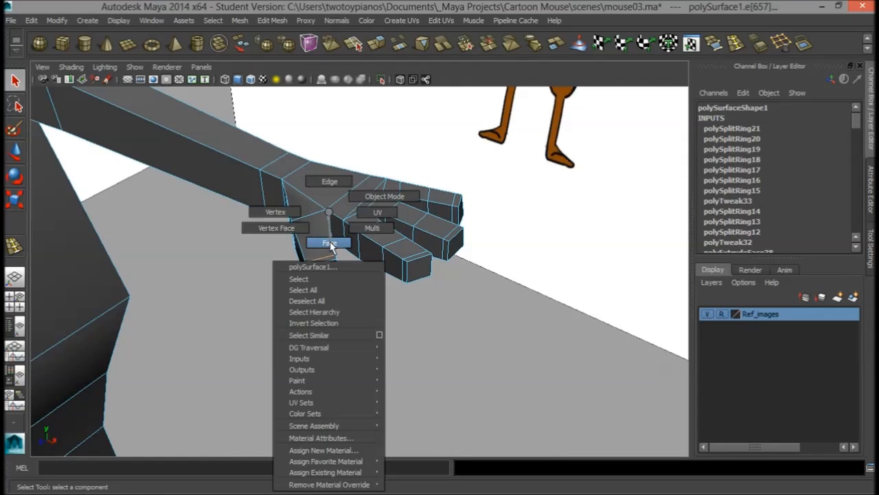
click(329, 243)
click(318, 271)
key(r)
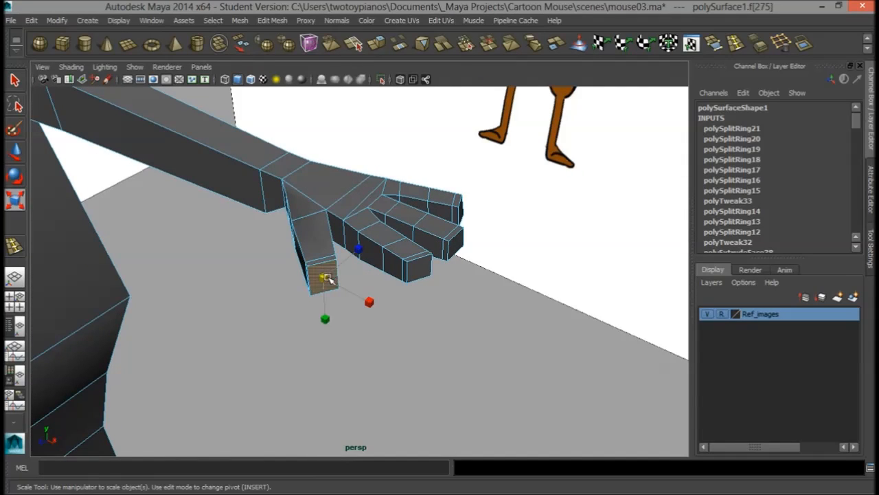
click(419, 268)
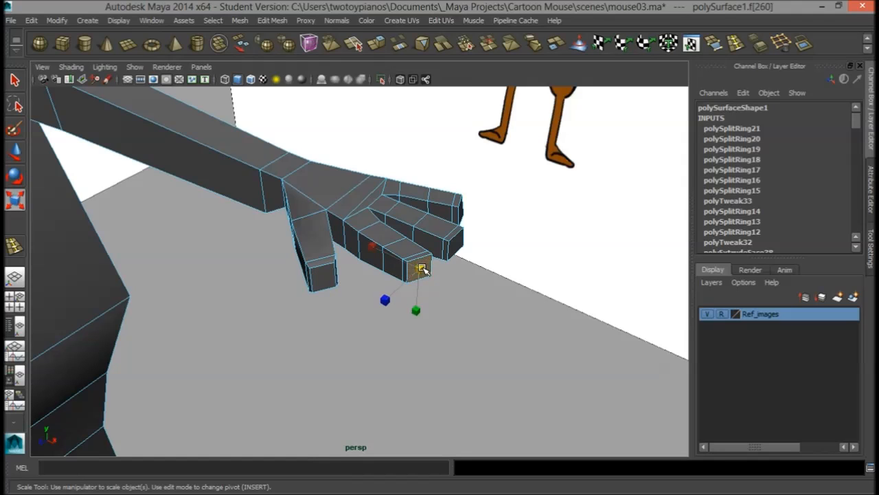
click(460, 244)
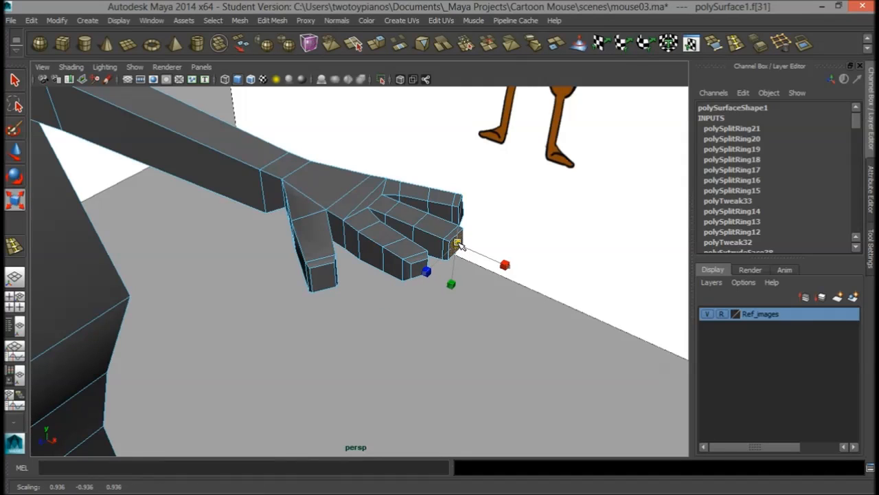
alt+drag(456, 244, 630, 279)
click(471, 256)
Preview the mesh smoothed and pull the front finger's end face slightly outward
right_click(350, 243)
click(423, 197)
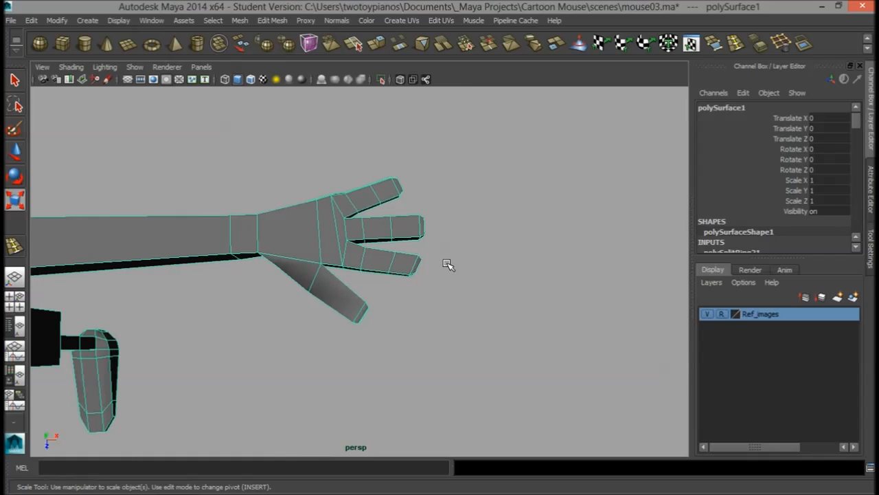
key(3)
alt+drag(479, 323, 520, 333)
right_click(464, 214)
click(464, 242)
click(471, 256)
key(w)
drag(506, 271, 512, 272)
Scale down the thumb's end face to make its tip rounder
click(436, 296)
alt+drag(511, 263, 442, 253)
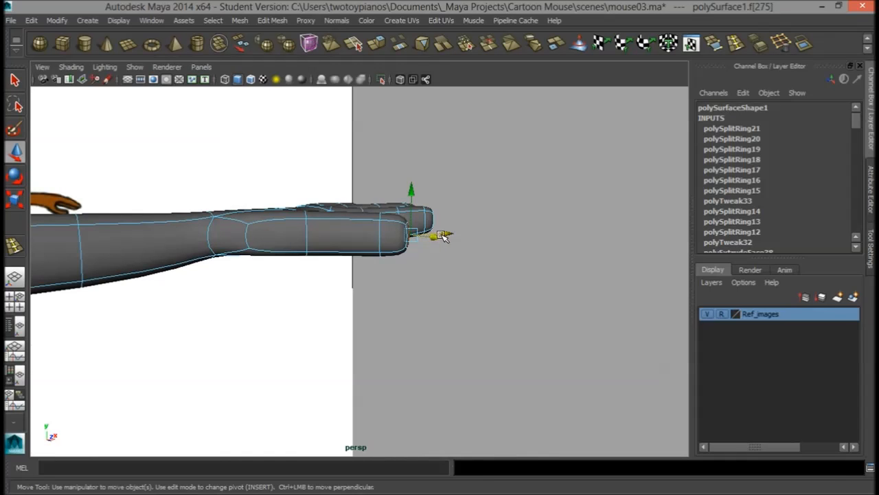
key(r)
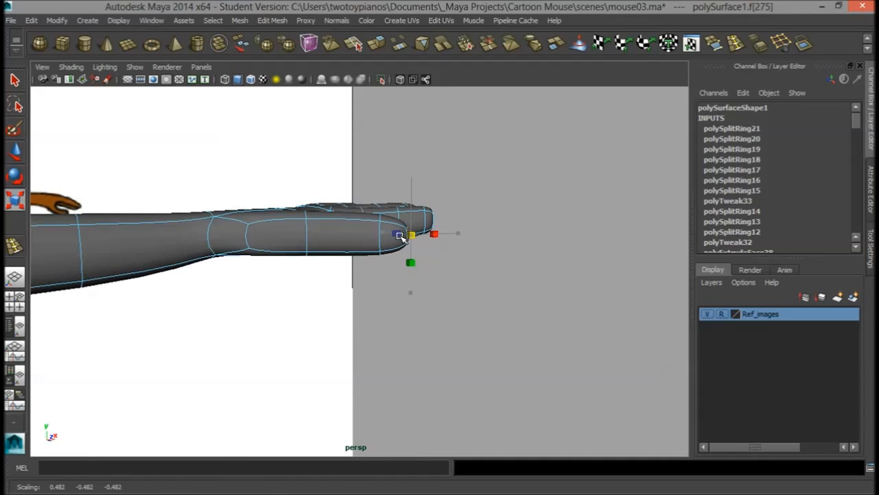
alt+drag(482, 231, 339, 314)
Move the face between the thumb and the front finger to reshape the webbing
alt+right_drag(340, 314, 503, 213)
alt+middle_drag(503, 213, 492, 247)
alt+drag(493, 247, 353, 187)
click(346, 252)
alt+drag(357, 248, 385, 156)
key(w)
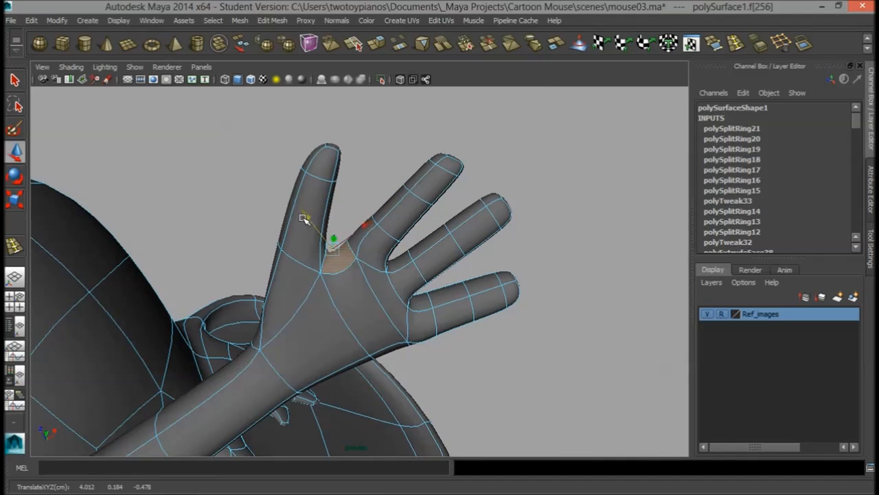
alt+drag(459, 236, 383, 378)
Select the faces at the thumb's tip and reposition them to refine the thumb's shape
alt+drag(592, 265, 241, 229)
alt+right_drag(234, 242, 401, 248)
alt+middle_drag(401, 249, 457, 309)
right_click(348, 269)
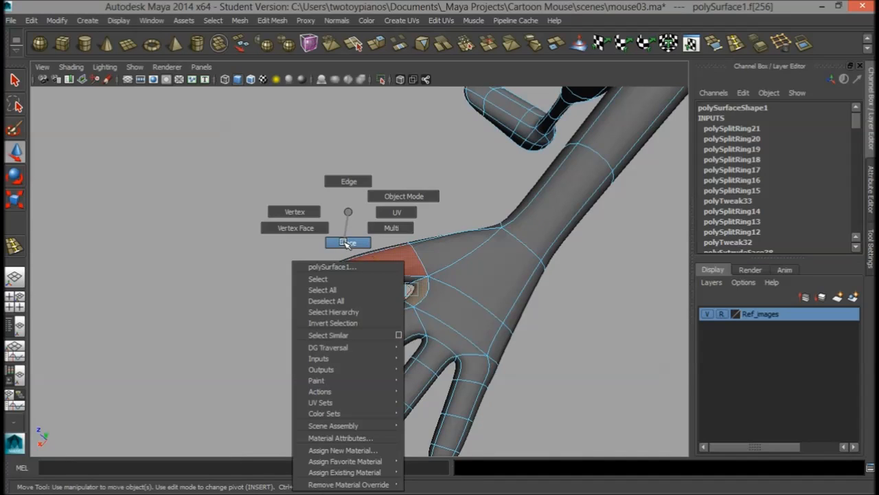
click(348, 241)
drag(339, 306, 324, 295)
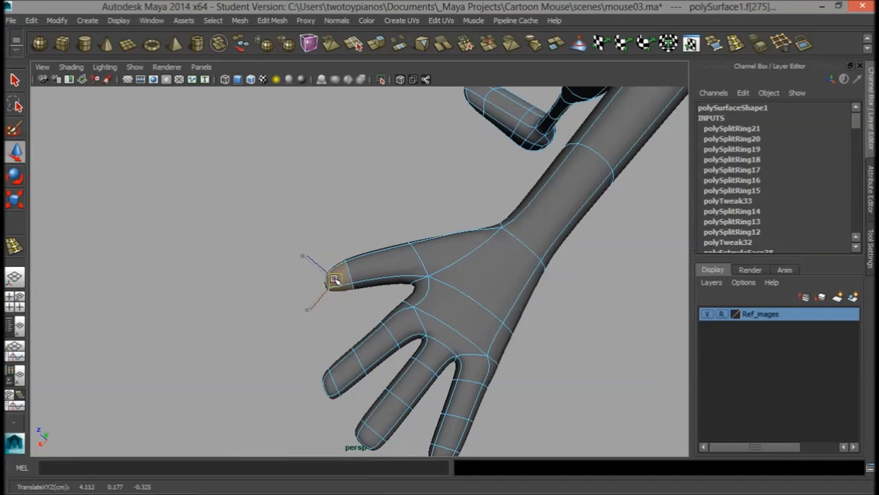
alt+drag(465, 279, 433, 219)
Raise the underside edge of the forearm just before the wrist slightly
right_drag(392, 186, 428, 167)
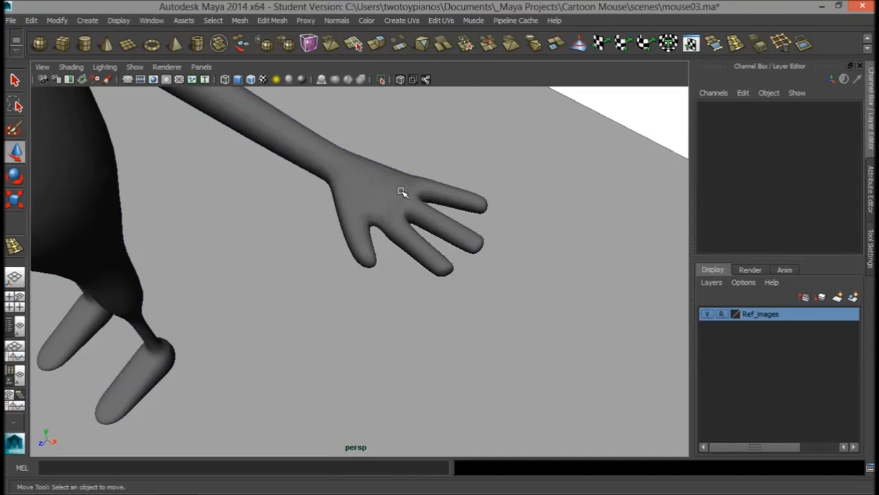
click(402, 191)
key(1)
alt+drag(500, 259, 461, 229)
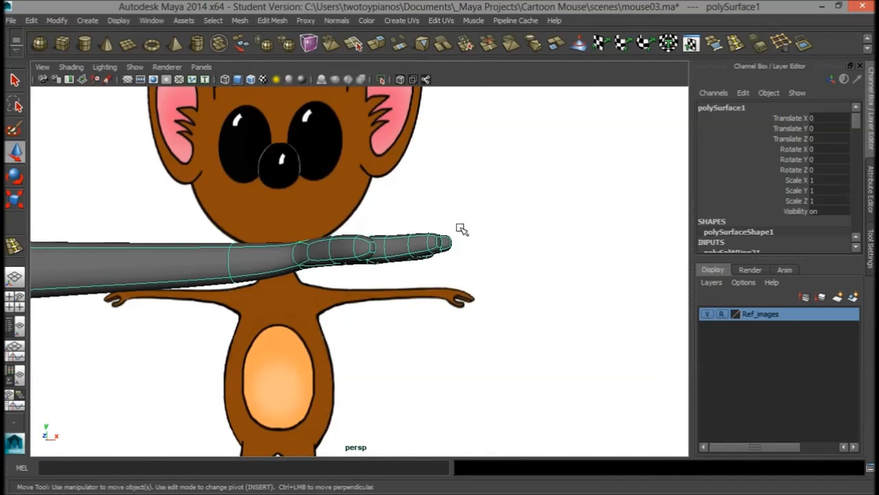
alt+drag(243, 307, 244, 350)
right_drag(230, 226, 219, 181)
click(225, 367)
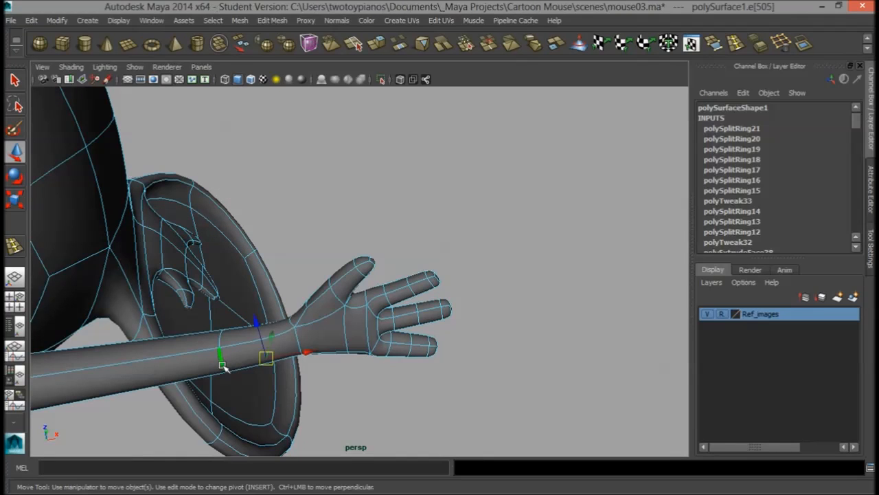
alt+drag(275, 335, 336, 390)
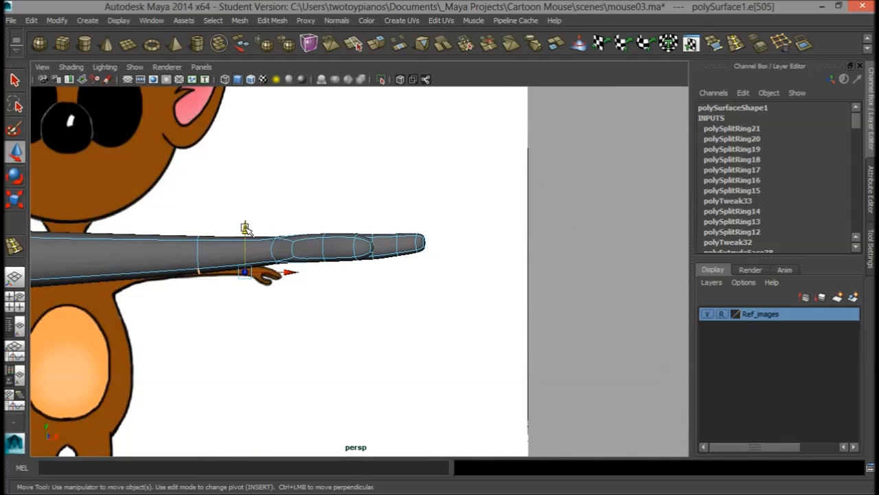
drag(246, 229, 244, 225)
Rotate the front finger's end face to align it with the finger's direction
alt+drag(421, 269, 382, 276)
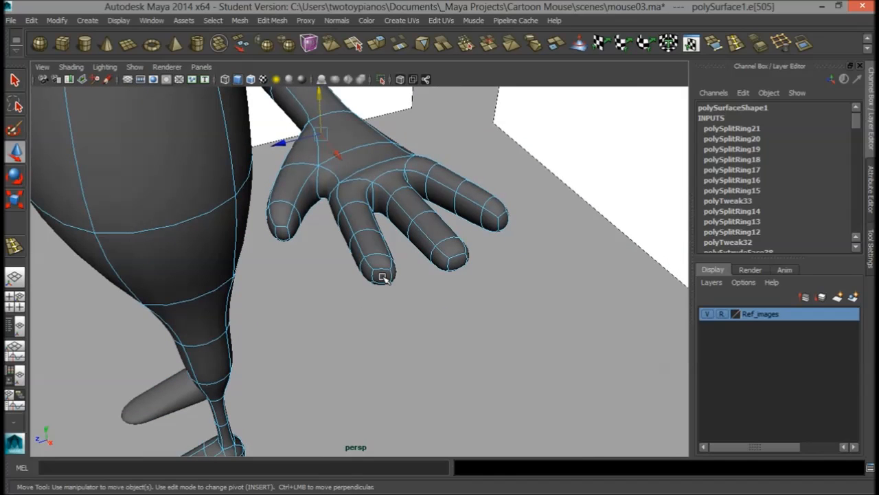
right_click(384, 281)
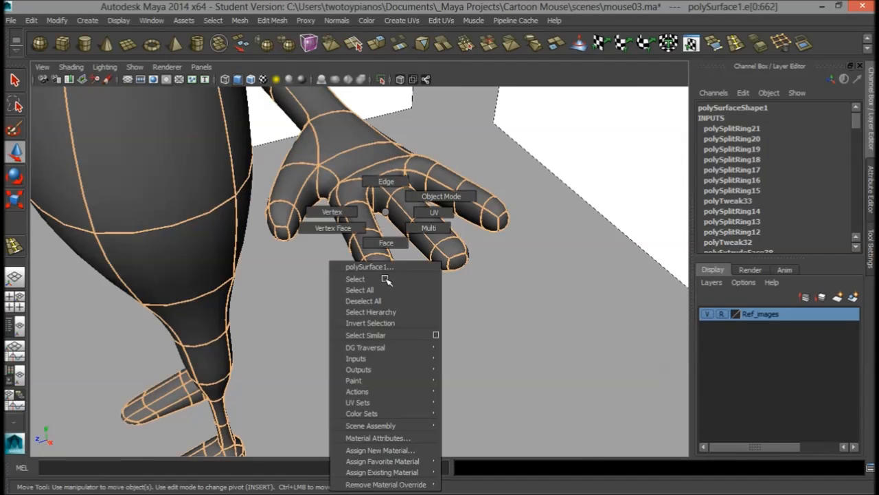
click(388, 244)
click(377, 272)
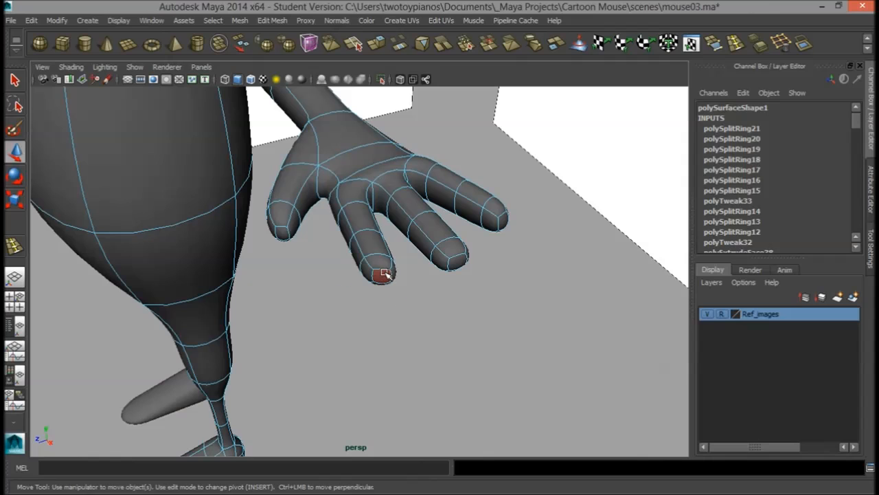
key(e)
alt+drag(456, 322, 565, 333)
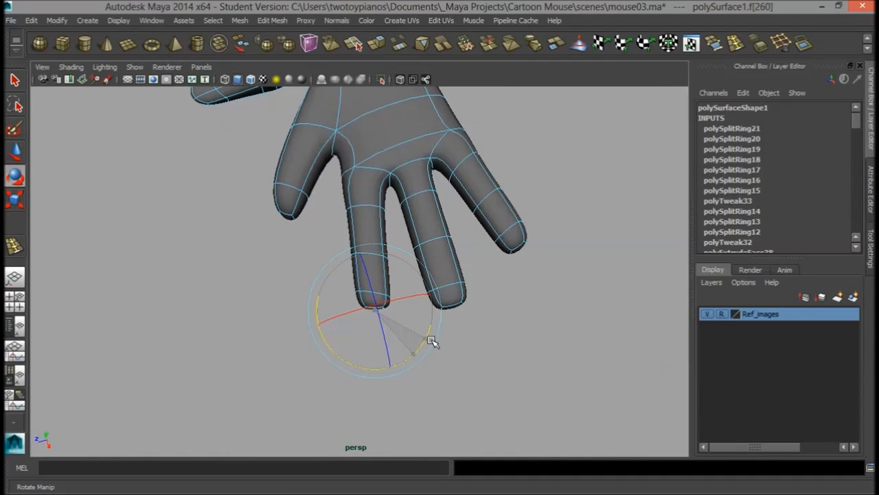
alt+right_drag(517, 319, 617, 313)
Rotate the edge loop around the middle of the front finger so it runs straight across the finger
right_click(369, 309)
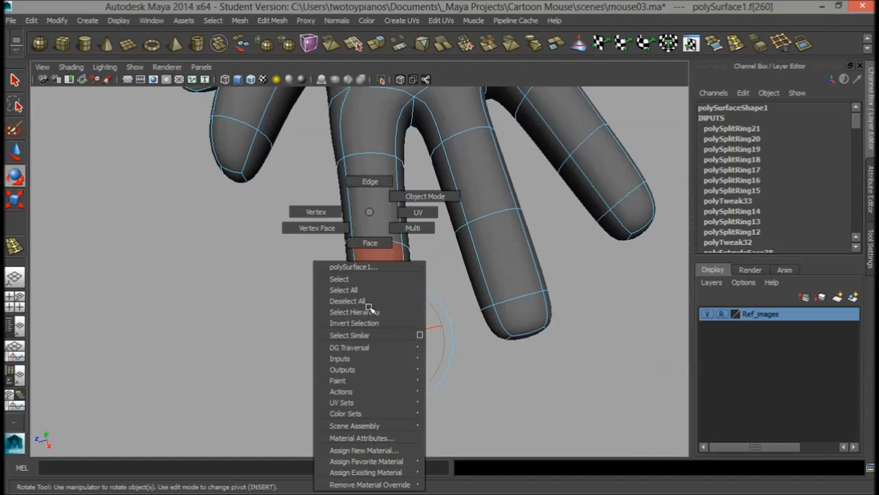
click(369, 183)
double_click(383, 313)
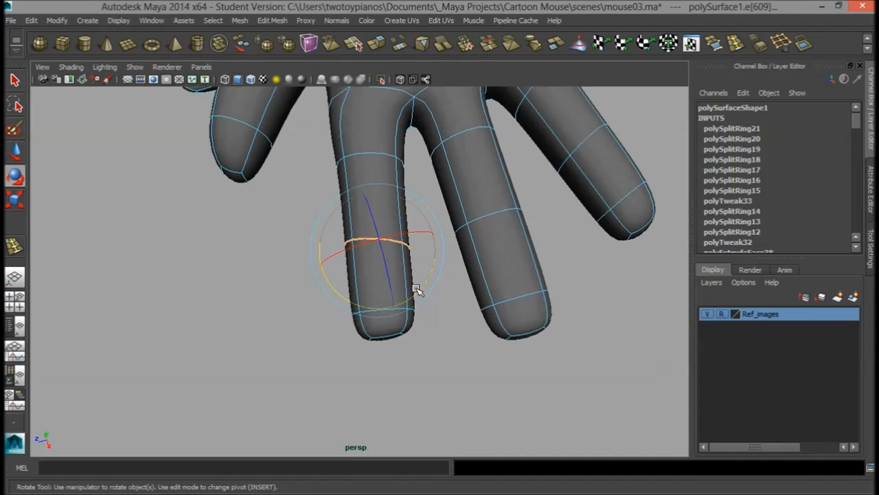
scroll(480, 287, down, 5)
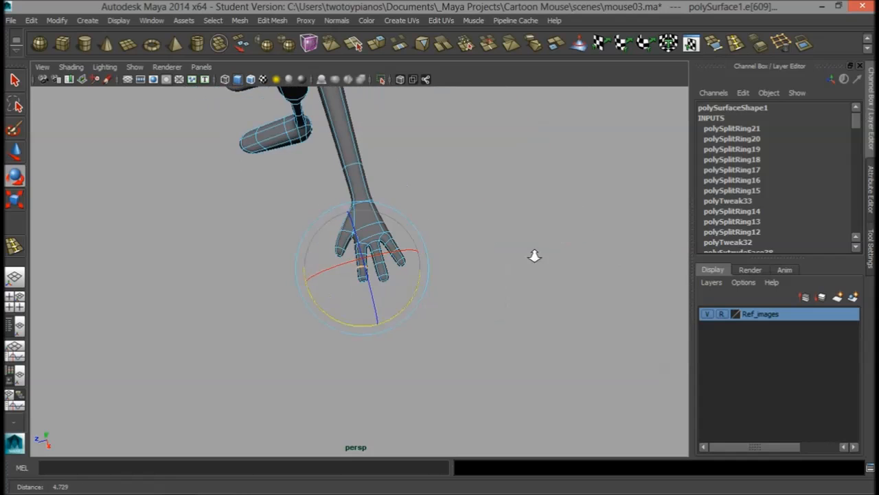
scroll(367, 272, up, 3)
Select the faces on the underside of the back finger and shift them along the Z axis
alt+drag(351, 284, 495, 258)
alt+right_drag(446, 257, 491, 261)
alt+drag(490, 261, 450, 257)
right_drag(418, 215, 419, 242)
click(421, 269)
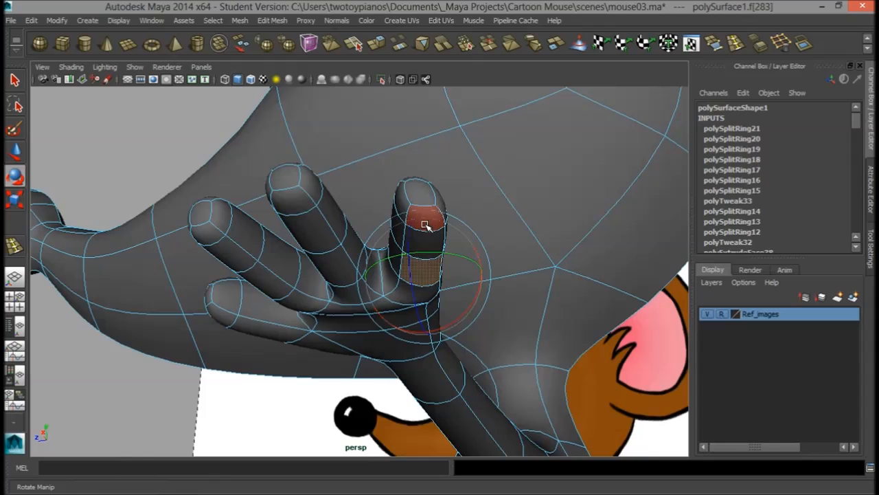
key(q)
click(426, 225)
mouse_move(459, 293)
alt+mouse_down()
mouse_move(458, 314)
mouse_move(455, 307)
mouse_move(478, 298)
mouse_move(473, 301)
alt+mouse_up()
key(w)
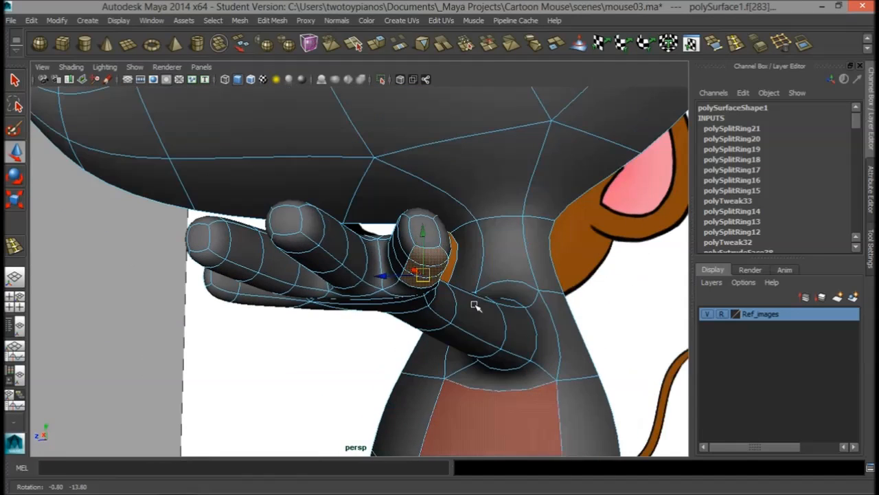
alt+drag(381, 278, 569, 308)
alt+right_drag(569, 308, 478, 274)
alt+drag(479, 273, 479, 347)
alt+right_drag(320, 309, 516, 318)
alt+drag(516, 319, 375, 317)
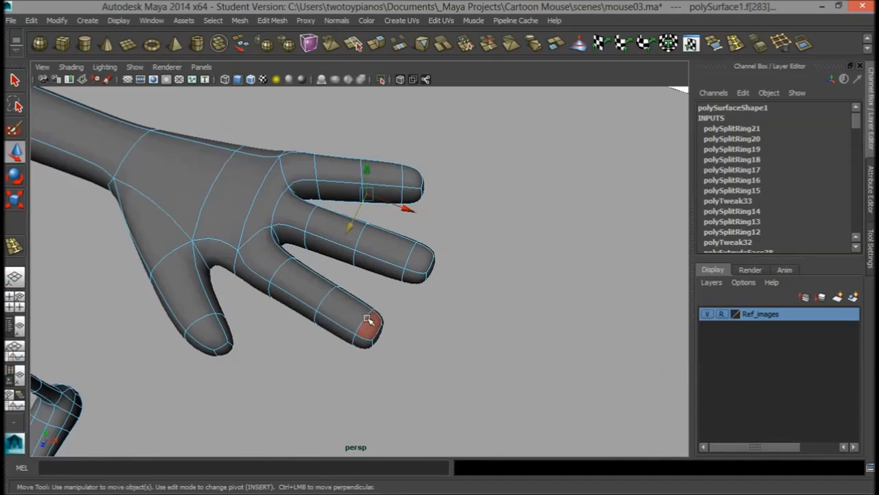
Slide the edge loops near the tips of the three fingers slightly toward the palm
right_click(363, 212)
right_drag(363, 187, 363, 182)
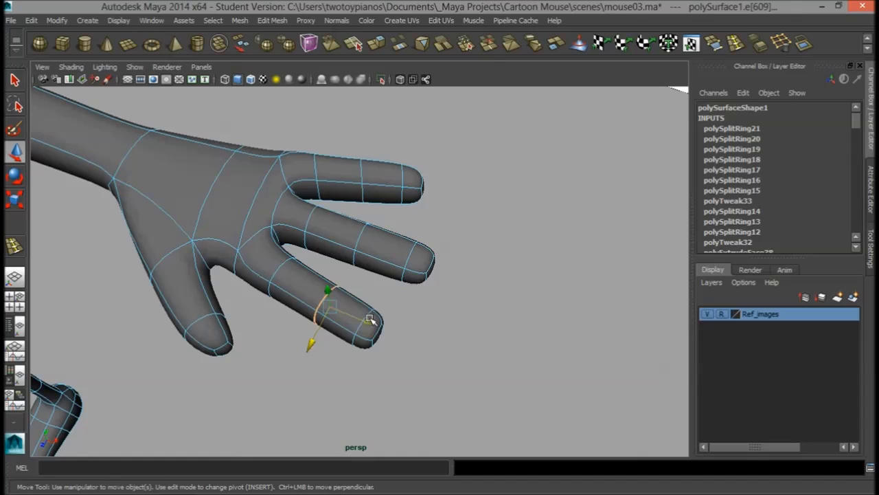
click(369, 316)
drag(407, 345, 404, 344)
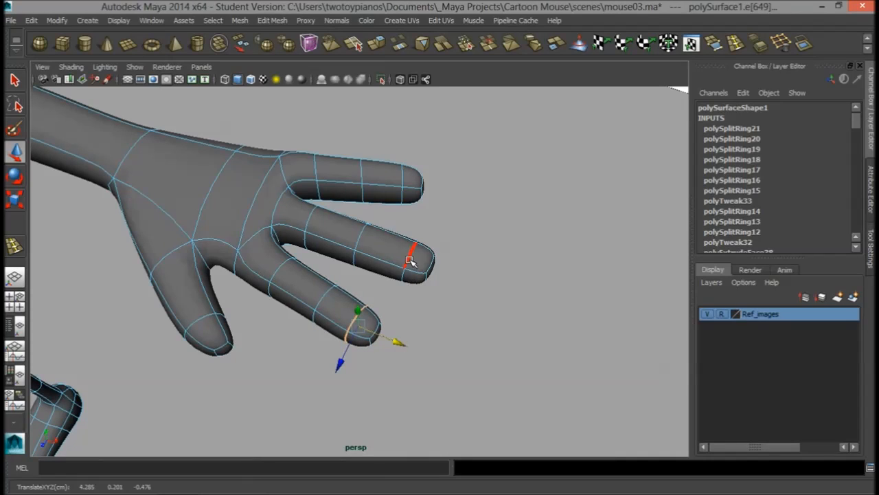
drag(460, 278, 452, 279)
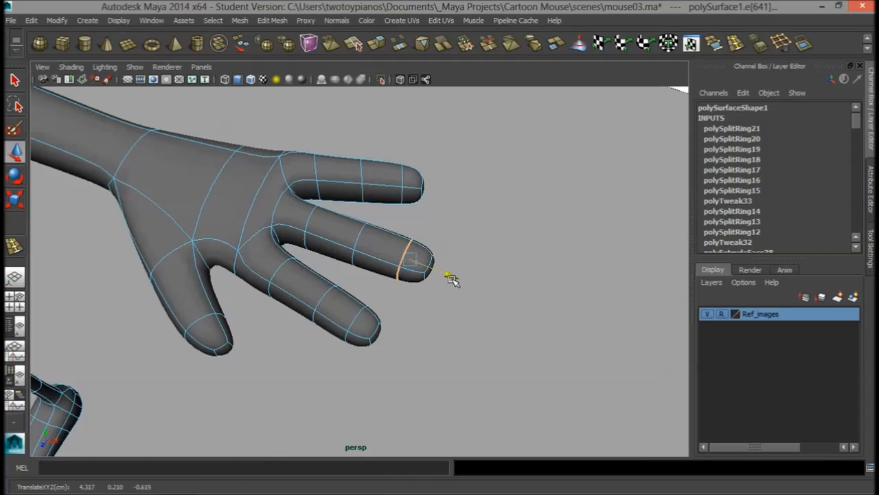
click(403, 177)
alt+drag(446, 198, 425, 231)
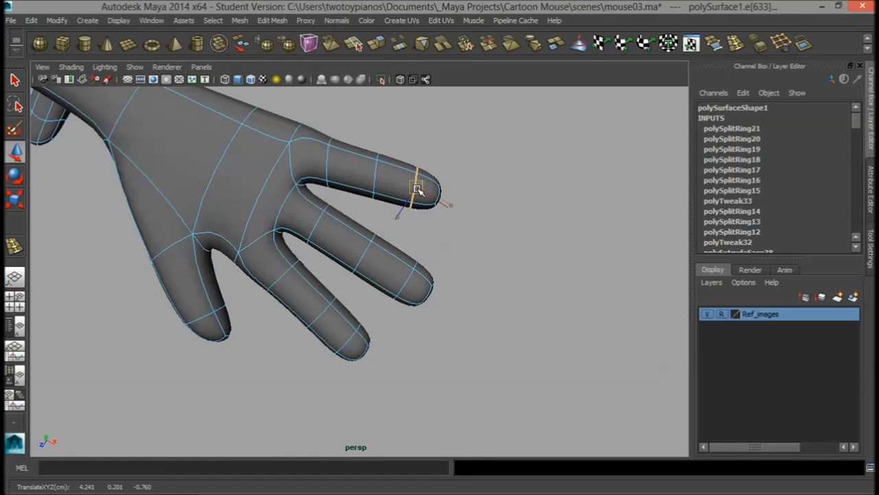
click(510, 218)
Return to object mode and examine the smoothed hand, arm and whole mouse from all sides against the reference images
alt+drag(510, 217, 394, 277)
alt+middle_drag(389, 257, 478, 269)
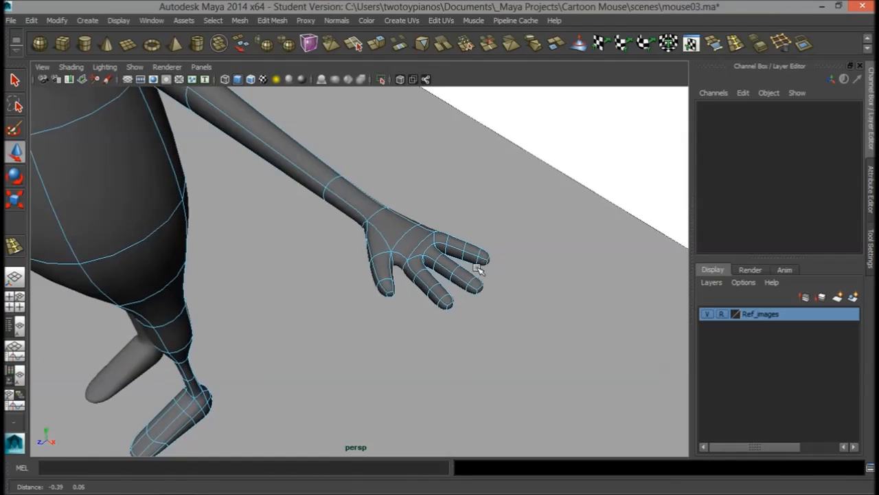
alt+right_drag(479, 269, 309, 252)
alt+drag(308, 252, 324, 214)
alt+middle_drag(324, 214, 658, 172)
alt+drag(658, 172, 488, 249)
alt+right_drag(488, 249, 349, 237)
alt+drag(350, 237, 351, 243)
right_drag(337, 212, 388, 197)
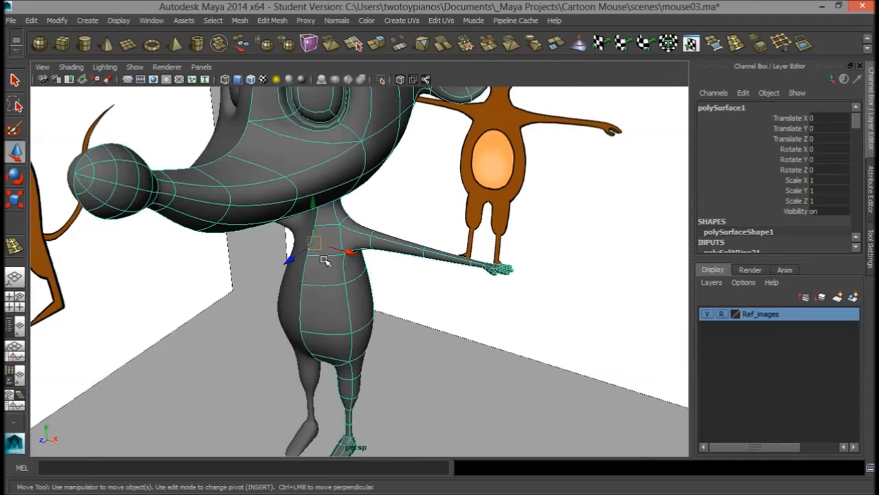
click(461, 307)
alt+right_drag(527, 314, 369, 300)
mouse_move(368, 300)
alt+mouse_down()
mouse_move(382, 311)
mouse_move(532, 301)
mouse_move(456, 300)
mouse_move(435, 289)
mouse_move(300, 296)
mouse_move(273, 320)
mouse_move(367, 255)
mouse_move(411, 246)
mouse_move(340, 293)
mouse_move(402, 290)
mouse_move(357, 295)
alt+mouse_up()
alt+right_drag(357, 294, 543, 298)
alt+middle_drag(543, 298, 478, 246)
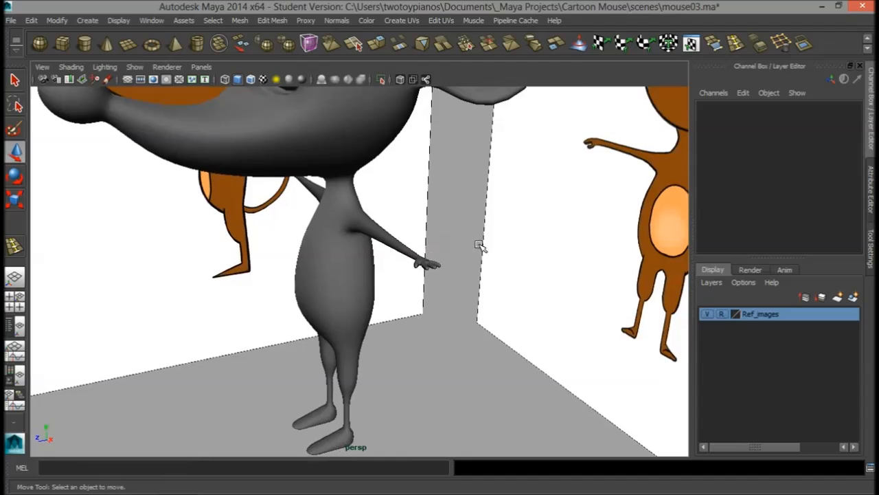
alt+drag(479, 245, 365, 302)
alt+right_drag(365, 302, 496, 298)
alt+middle_drag(497, 298, 472, 259)
alt+drag(435, 328, 539, 328)
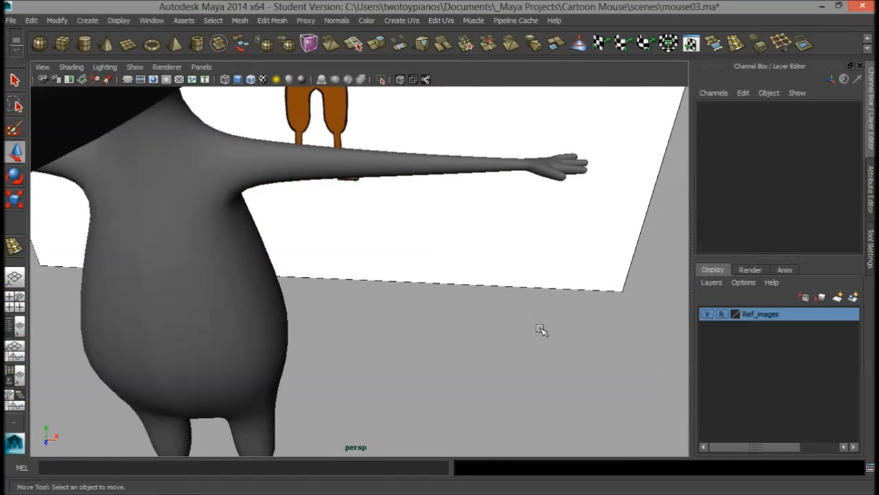
alt+right_drag(541, 329, 398, 296)
alt+middle_drag(398, 296, 463, 276)
alt+right_drag(464, 276, 403, 275)
alt+drag(433, 282, 403, 265)
alt+right_drag(504, 257, 453, 253)
alt+drag(453, 253, 421, 279)
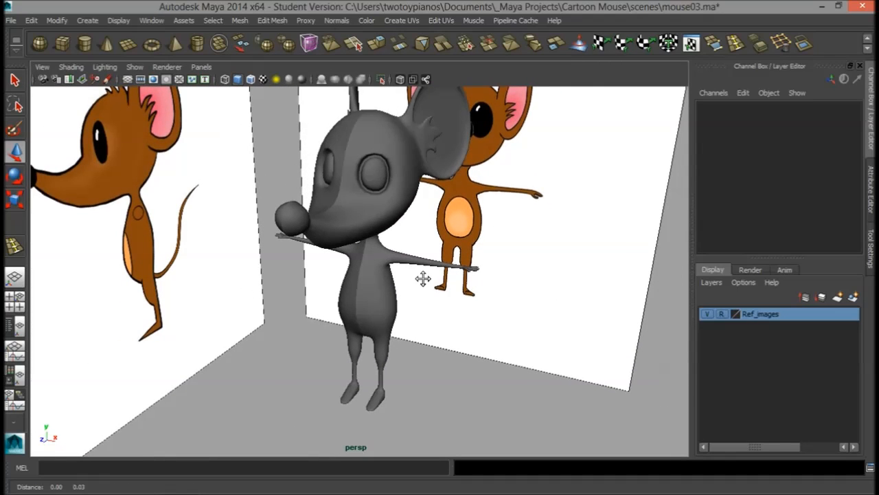
Turn off the smooth preview, select both mirrored halves of the mouse and combine them into a single mesh
click(329, 173)
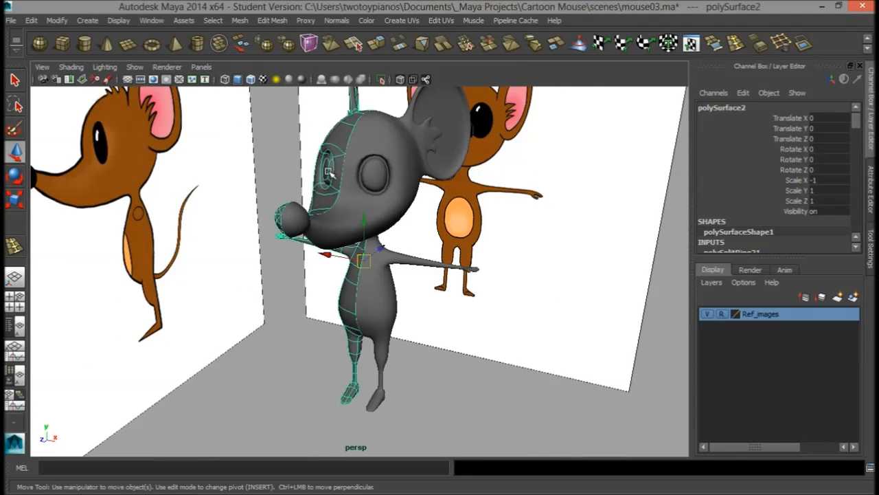
key(1)
alt+drag(386, 186, 405, 190)
shift+click(395, 168)
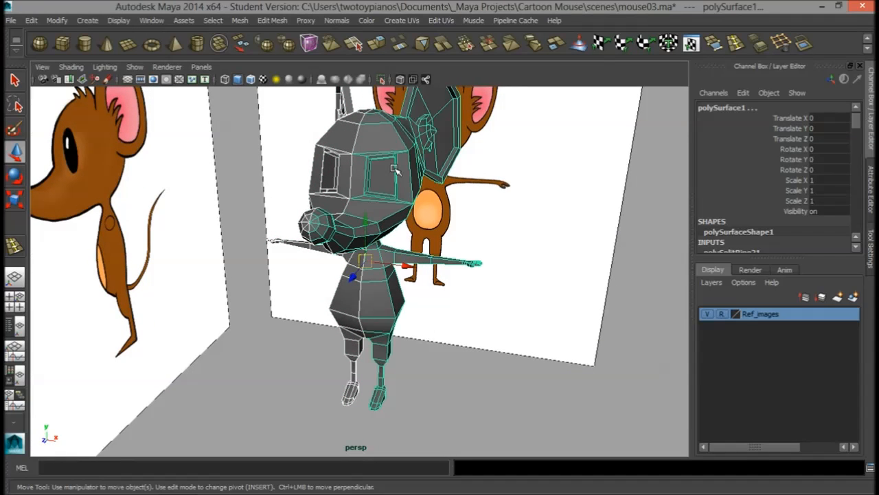
click(571, 239)
click(417, 167)
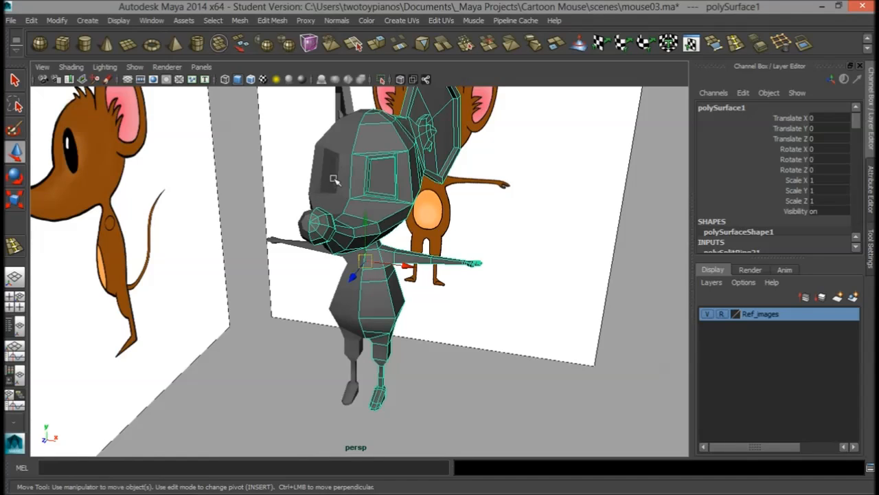
shift+click(337, 151)
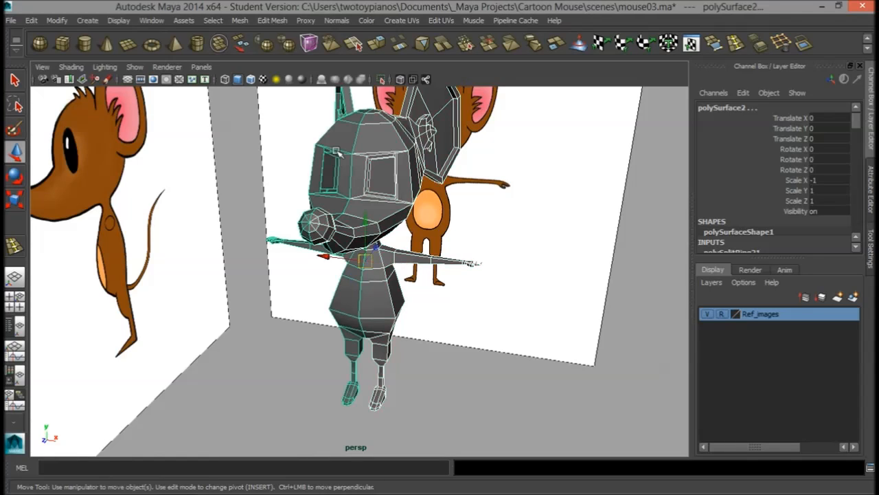
click(240, 20)
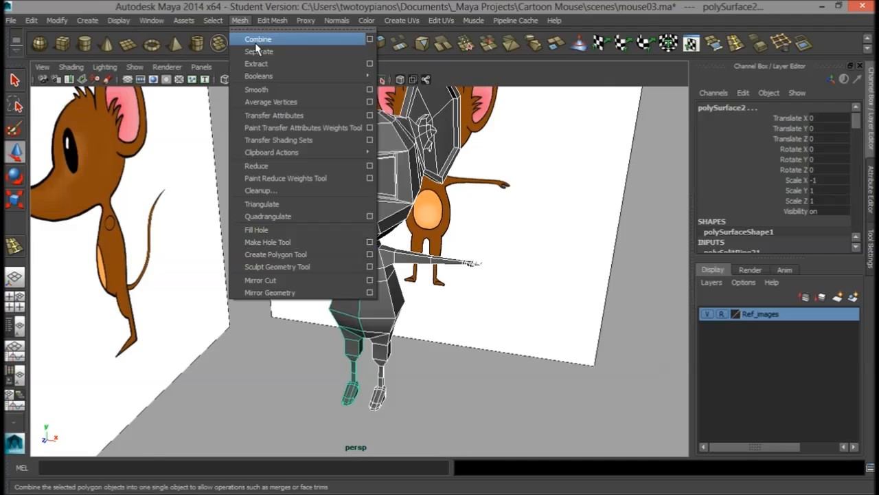
click(256, 35)
In the front view, select all vertices along the vertical centre seam from the head down to the crotch
key(space)
key(space)
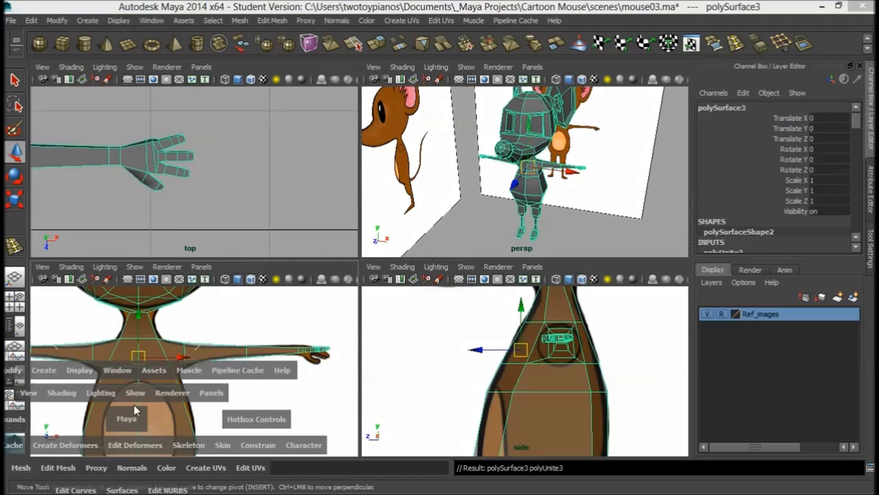
scroll(317, 269, down, 3)
scroll(317, 269, down, 5)
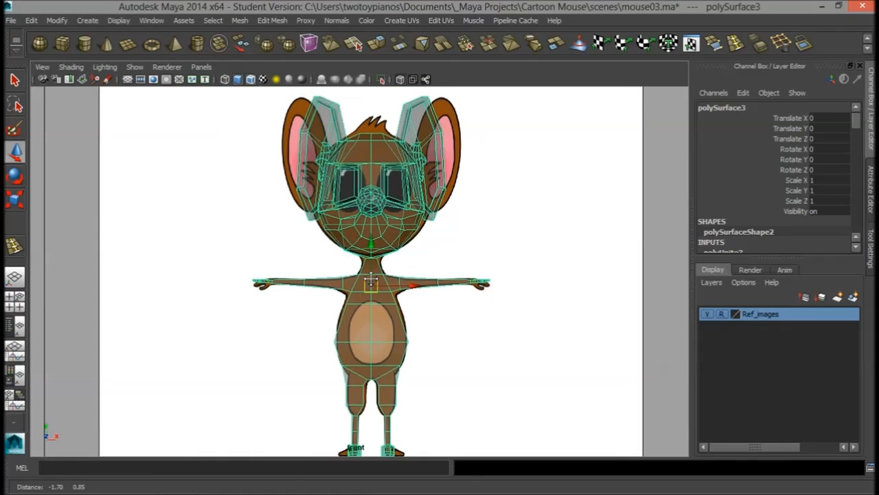
right_click(385, 157)
click(331, 157)
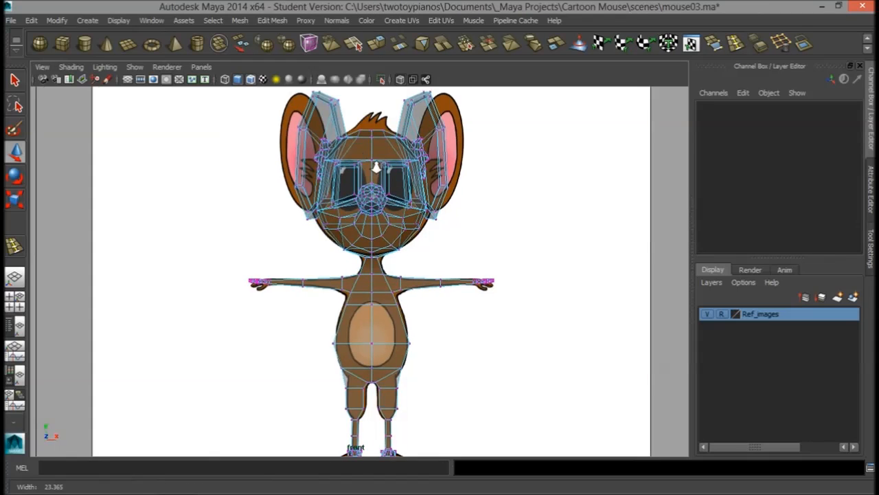
scroll(396, 132, up, 2)
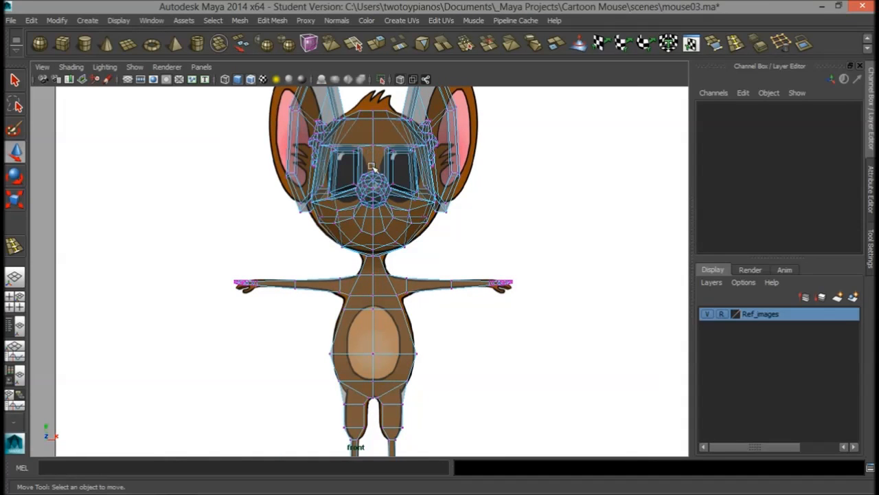
drag(378, 97, 371, 409)
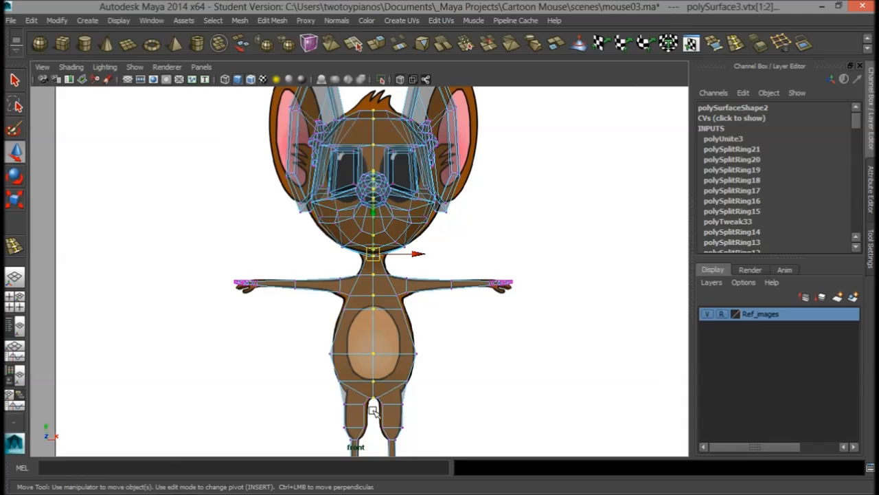
alt+right_drag(240, 328, 639, 302)
alt+middle_drag(520, 278, 478, 30)
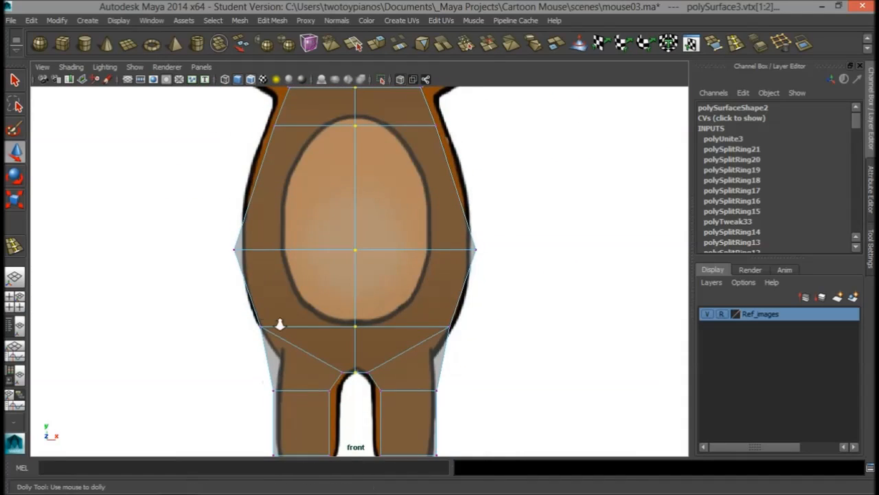
alt+right_drag(279, 324, 435, 325)
key(a)
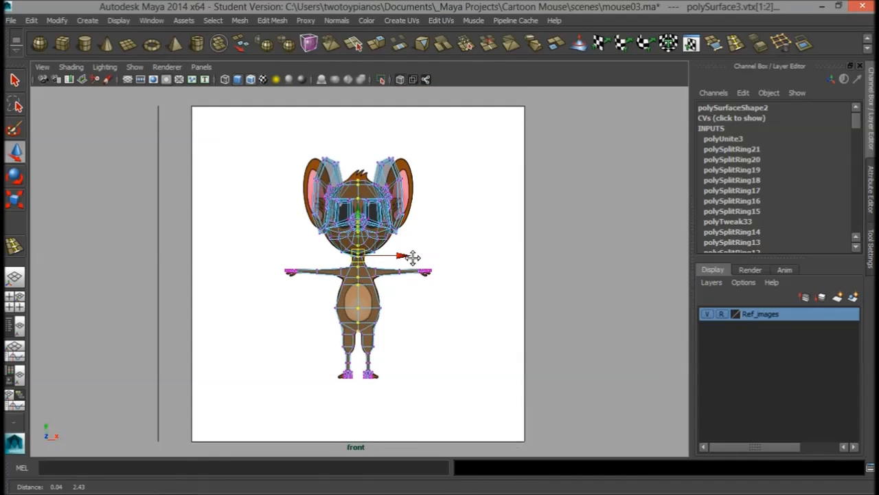
Turn on the Poly Count heads-up display
click(118, 20)
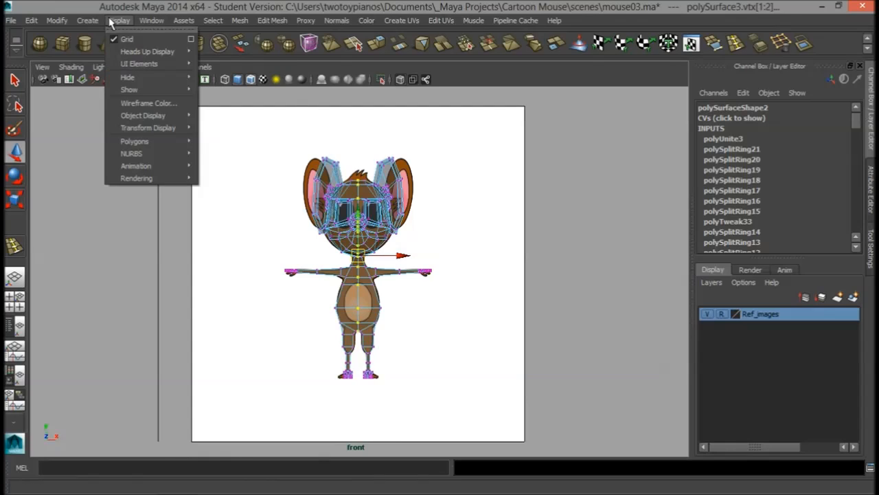
mouse_move(156, 55)
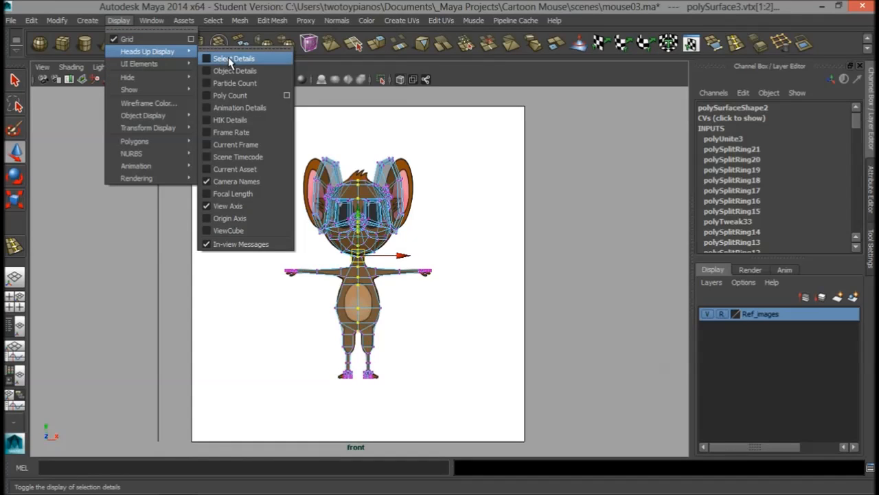
click(244, 94)
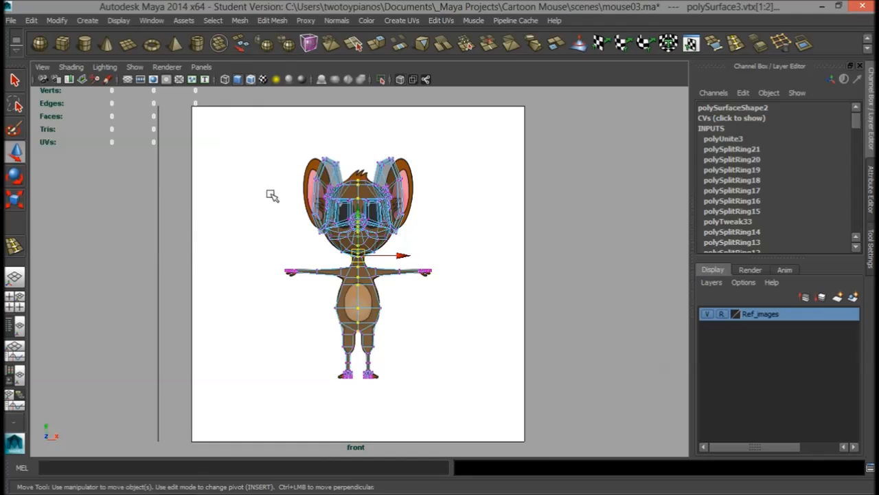
Merge the selected vertices along the centre seam of the mouse
scroll(271, 195, up, 3)
alt+middle_drag(348, 224, 434, 263)
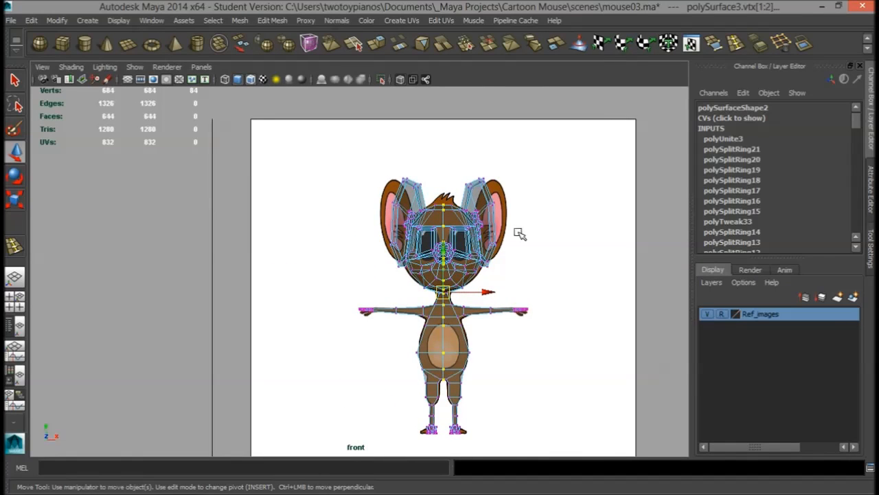
alt+middle_drag(519, 234, 477, 199)
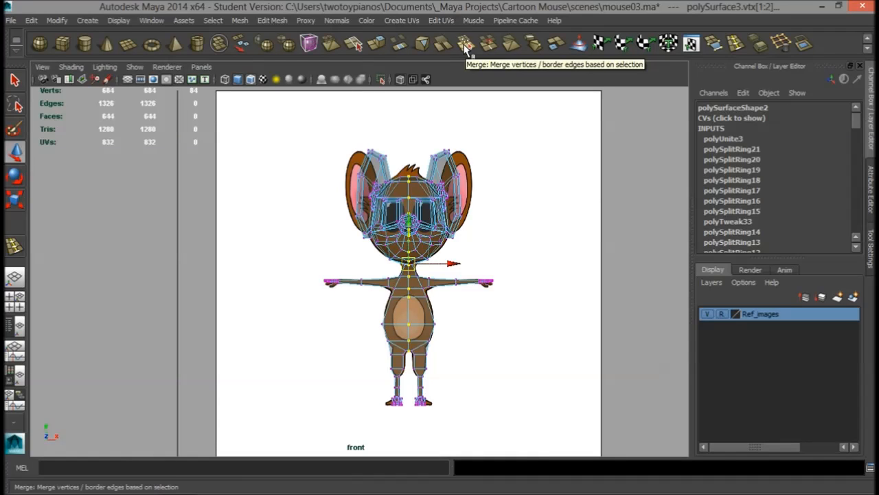
click(465, 46)
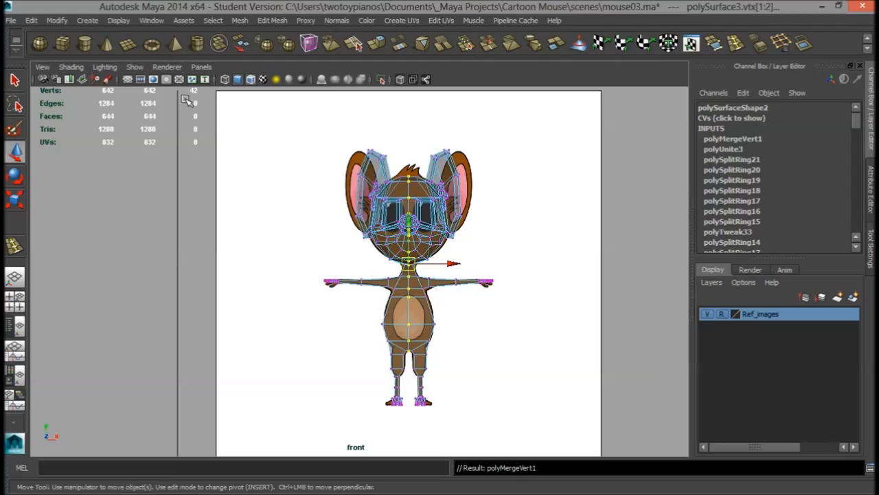
Examine the merged centre seam in the perspective view around the head, back, underside and legs
key(space)
key(space)
alt+drag(552, 195, 462, 184)
alt+right_drag(462, 184, 506, 185)
alt+drag(507, 185, 440, 193)
alt+middle_drag(440, 193, 450, 240)
alt+right_drag(450, 241, 581, 201)
alt+middle_drag(439, 160, 473, 236)
alt+drag(473, 235, 458, 247)
alt+drag(593, 254, 447, 162)
alt+right_drag(447, 163, 367, 231)
alt+middle_drag(367, 232, 378, 196)
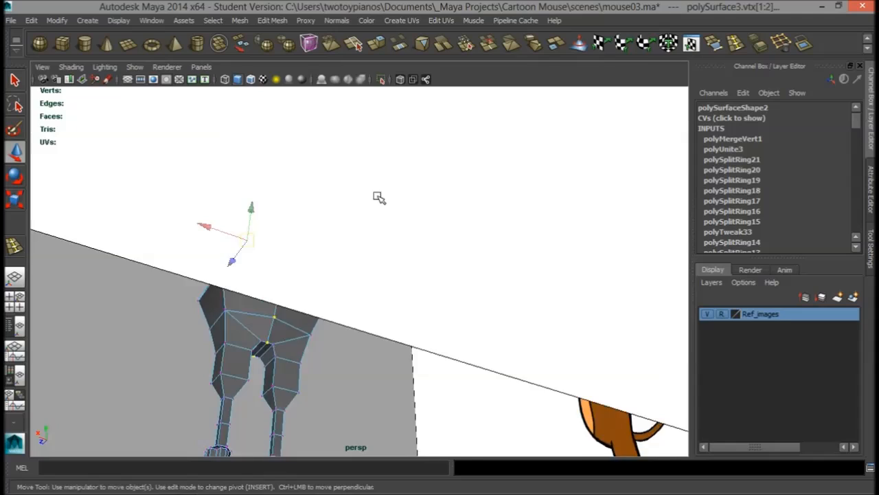
alt+drag(375, 199, 429, 213)
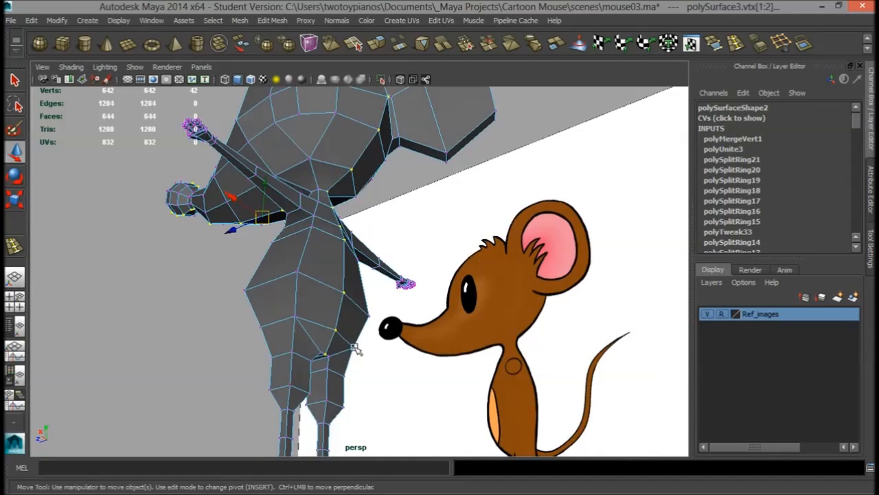
alt+drag(349, 256, 486, 144)
alt+drag(465, 192, 472, 213)
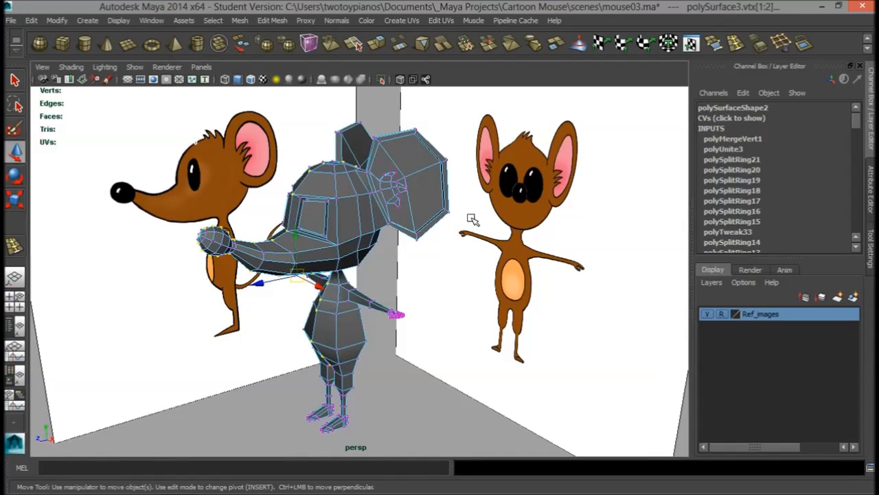